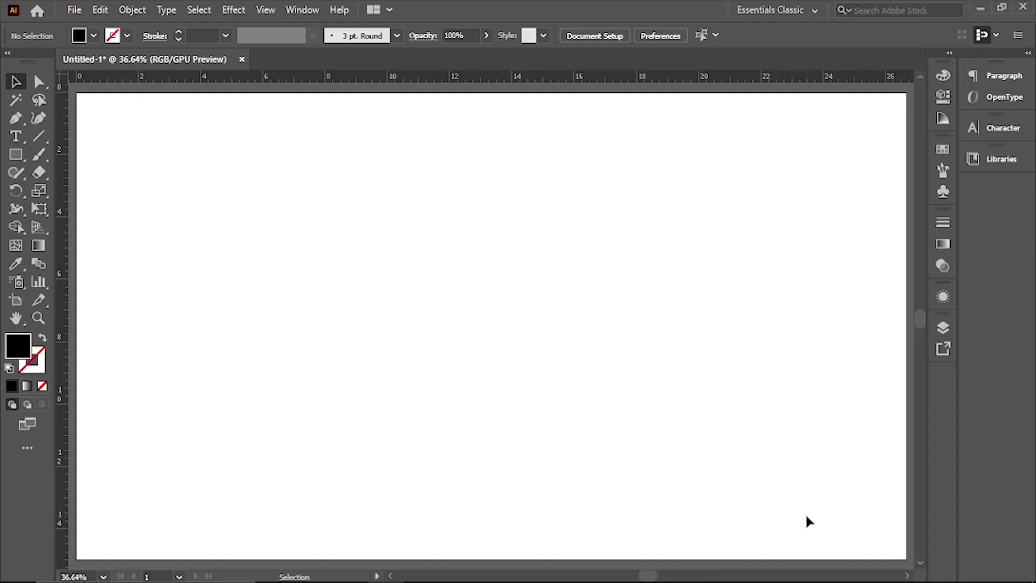
# Create a black rectangle 10 in wide by 5 in high on the artboard using the Rectangle dialog
pyautogui.click(16, 156)
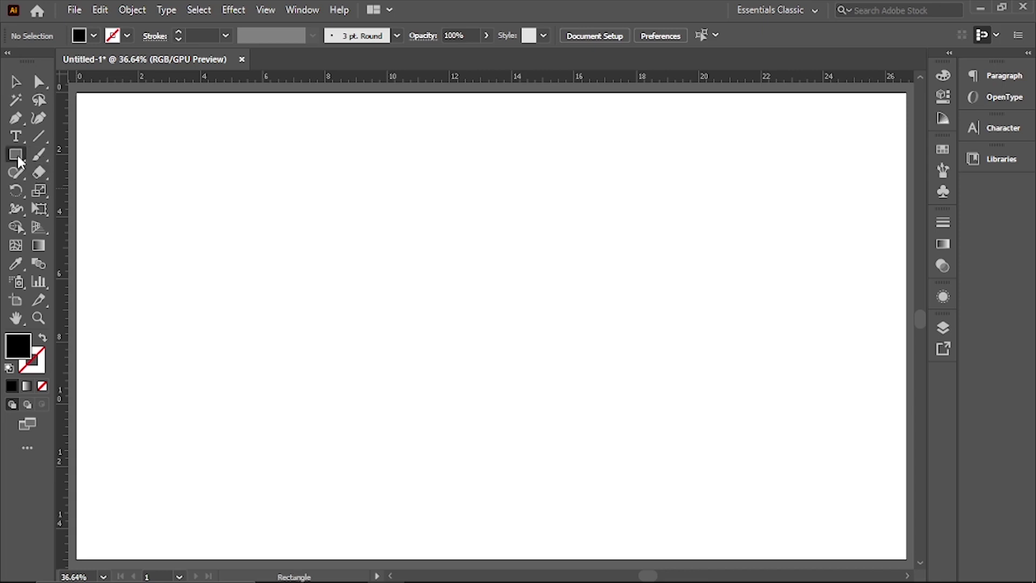
pyautogui.click(305, 208)
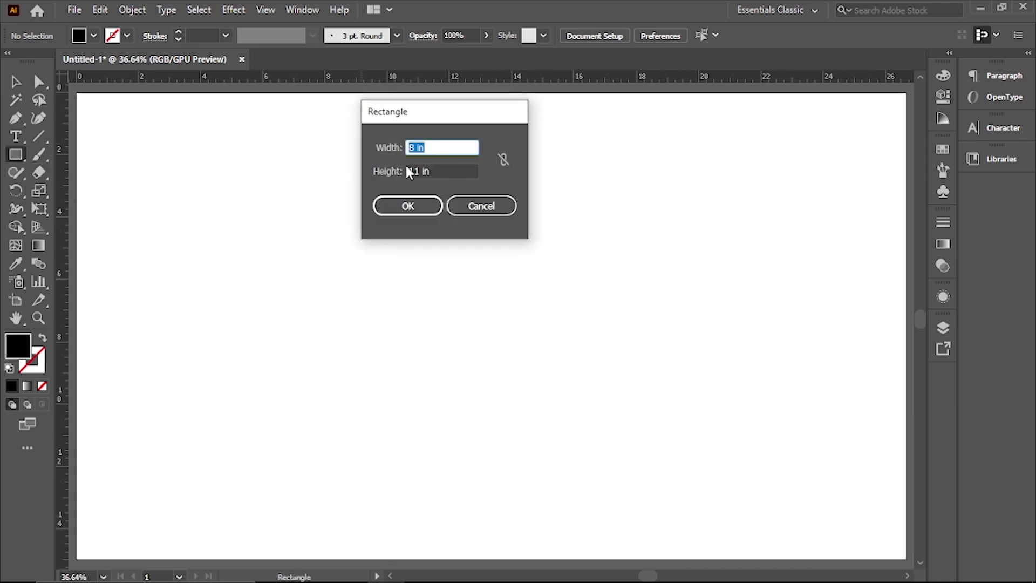
pyautogui.moveTo(412, 116); pyautogui.dragTo(421, 136)
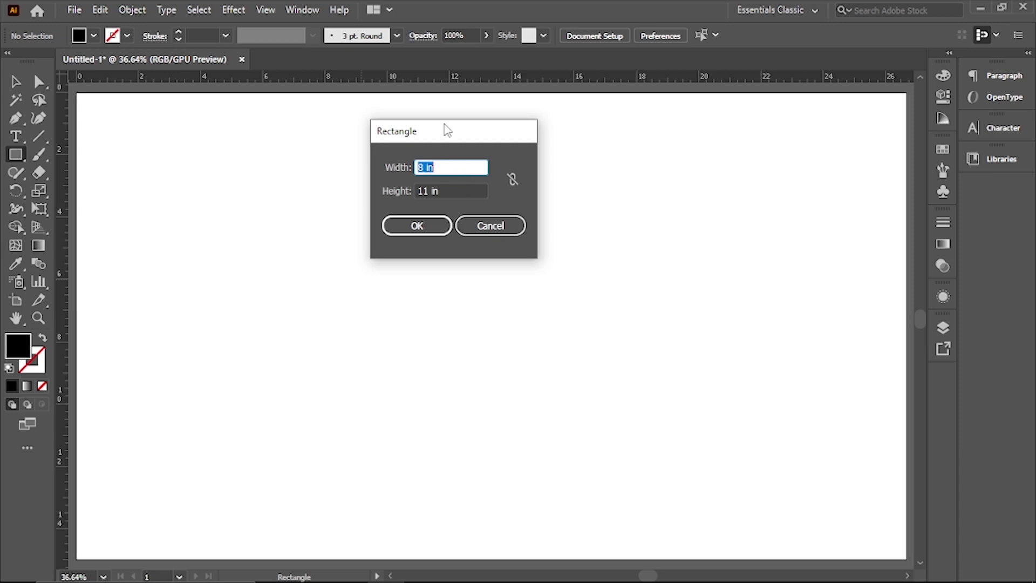
pyautogui.moveTo(430, 144); pyautogui.dragTo(446, 138)
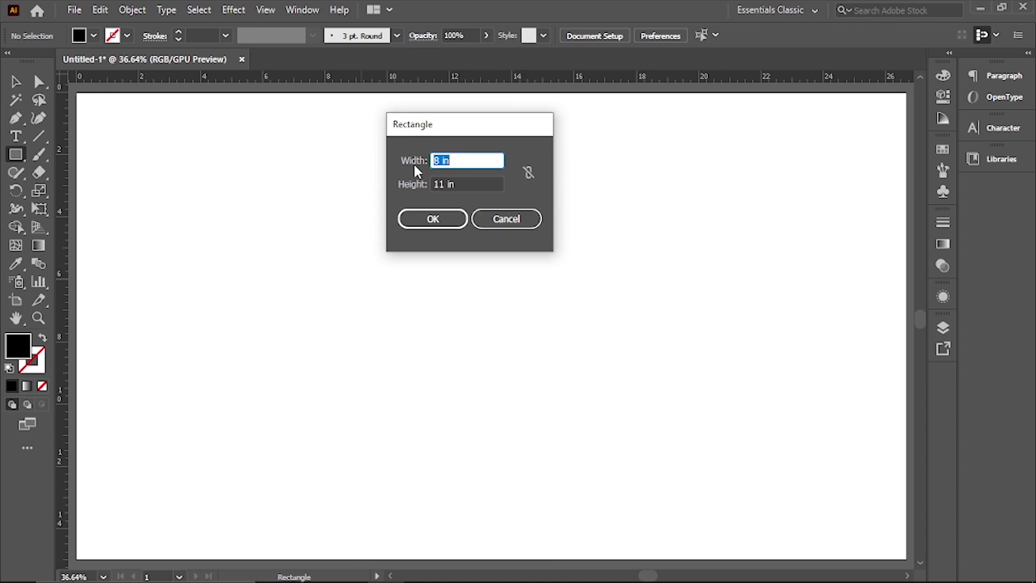
pyautogui.click(458, 156)
pyautogui.moveTo(452, 160); pyautogui.dragTo(418, 159)
pyautogui.press('Up')
pyautogui.press('Up')
pyautogui.click(459, 183)
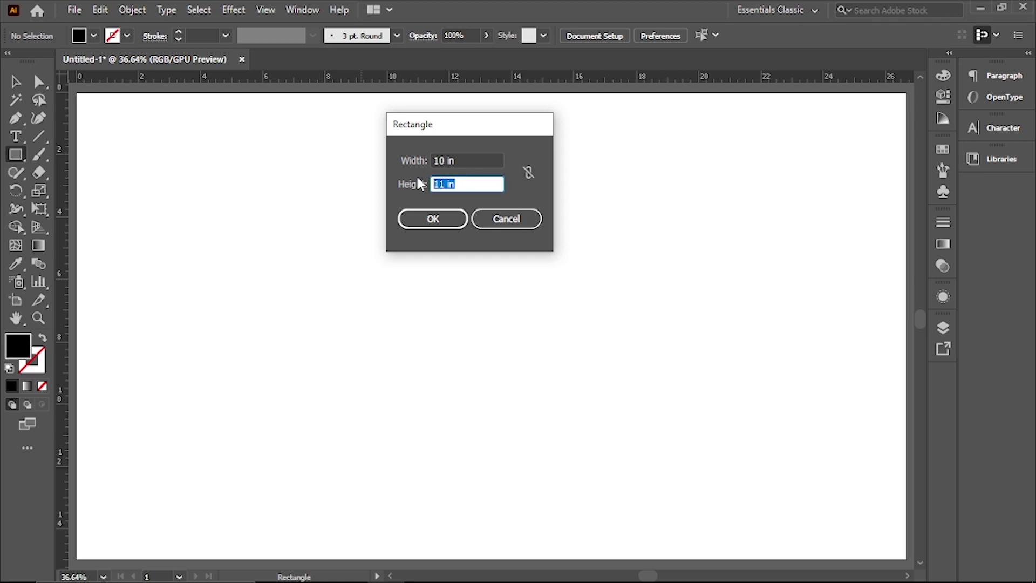
pyautogui.press('Down')
pyautogui.press('Down')
pyautogui.press('Down')
pyautogui.click(449, 225)
# Nudge the black rectangle slightly down-right, then bring up the File Open window
pyautogui.press('v')
pyautogui.keyDown('ctrl'); pyautogui.keyDown('alt'); pyautogui.click(320, 315); pyautogui.keyUp('alt'); pyautogui.keyUp('ctrl')
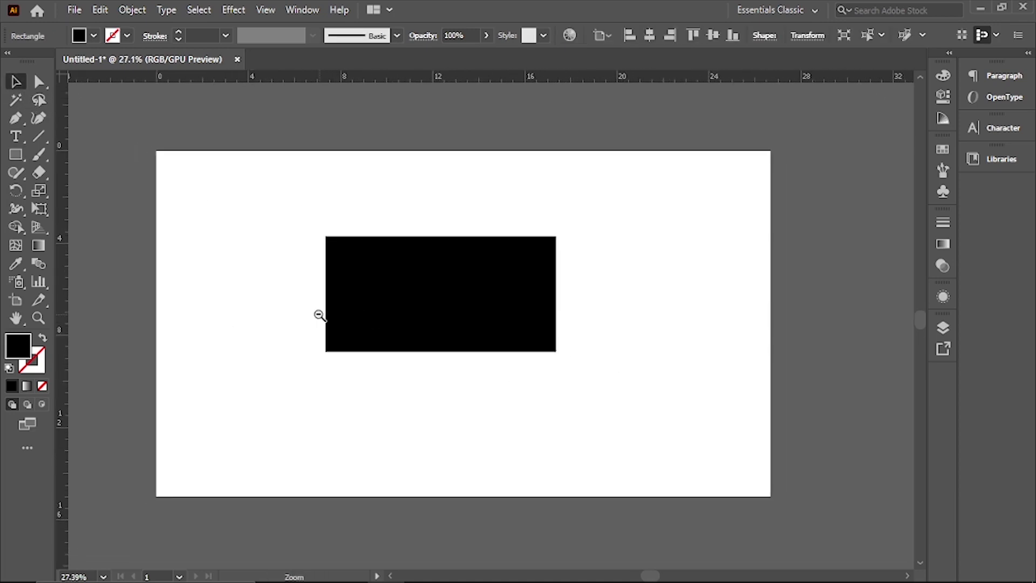
pyautogui.moveTo(428, 296); pyautogui.dragTo(436, 325)
pyautogui.click(462, 467)
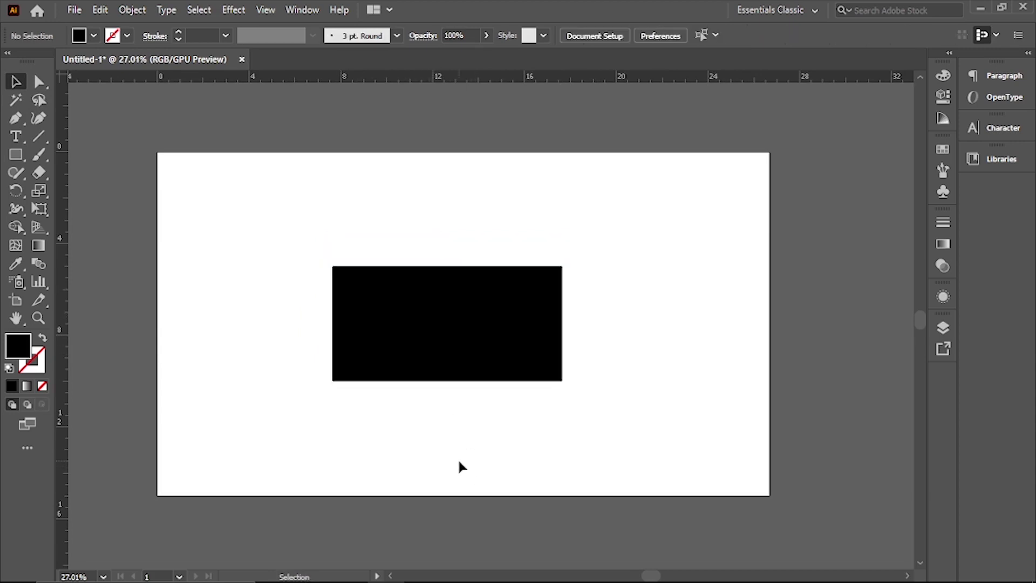
pyautogui.click(469, 336)
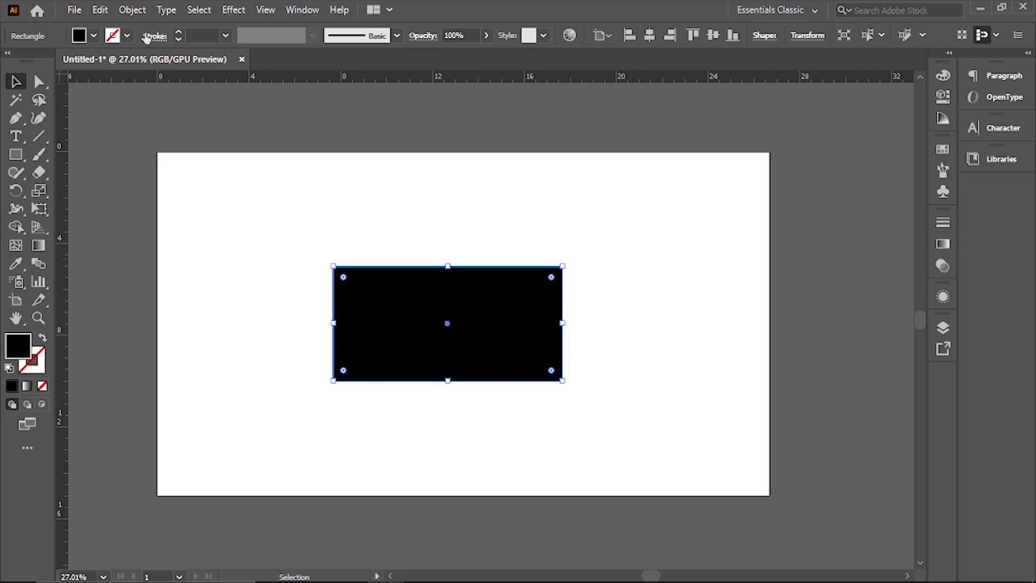
pyautogui.click(79, 12)
pyautogui.hotkey('ctrl', 'o')
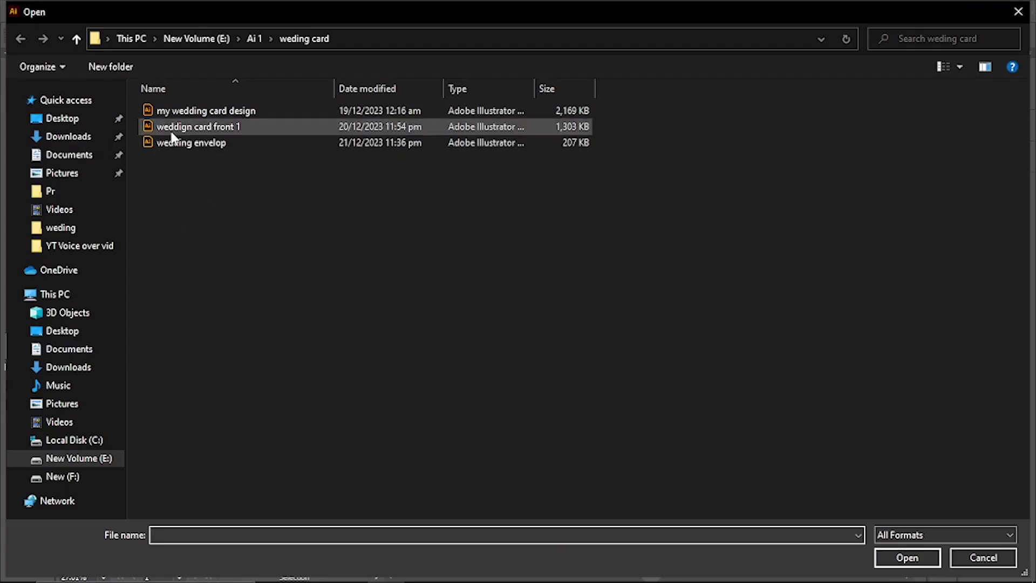
# Open my wedding card design.ai and zoom in on the gold card for reference
pyautogui.click(171, 130)
pyautogui.click(152, 110)
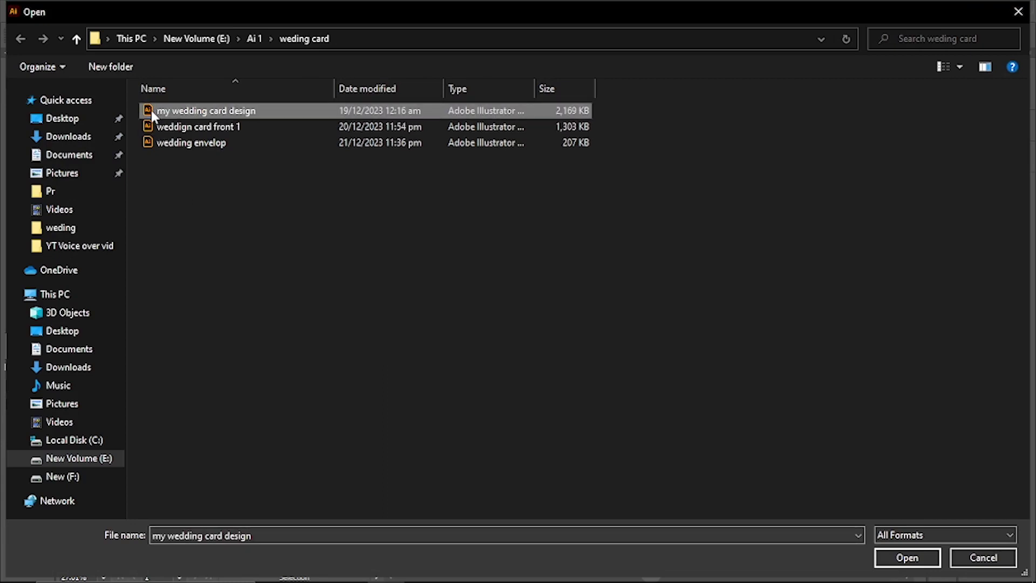
pyautogui.click(908, 562)
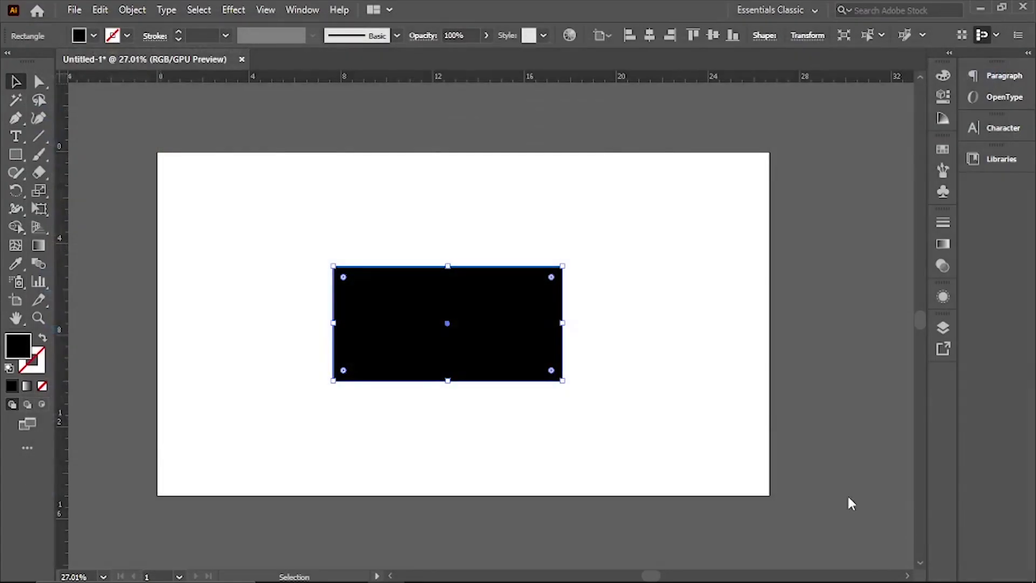
pyautogui.scroll(-2, 584, 340)
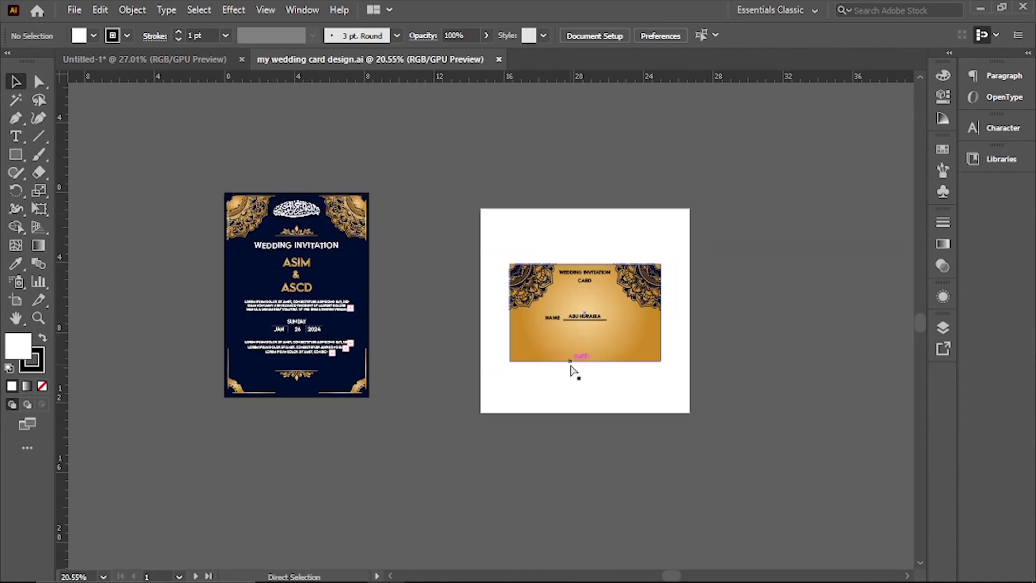
pyautogui.scroll(2, 572, 363)
pyautogui.moveTo(670, 390); pyautogui.dragTo(743, 420)
pyautogui.scroll(-2, 715, 423)
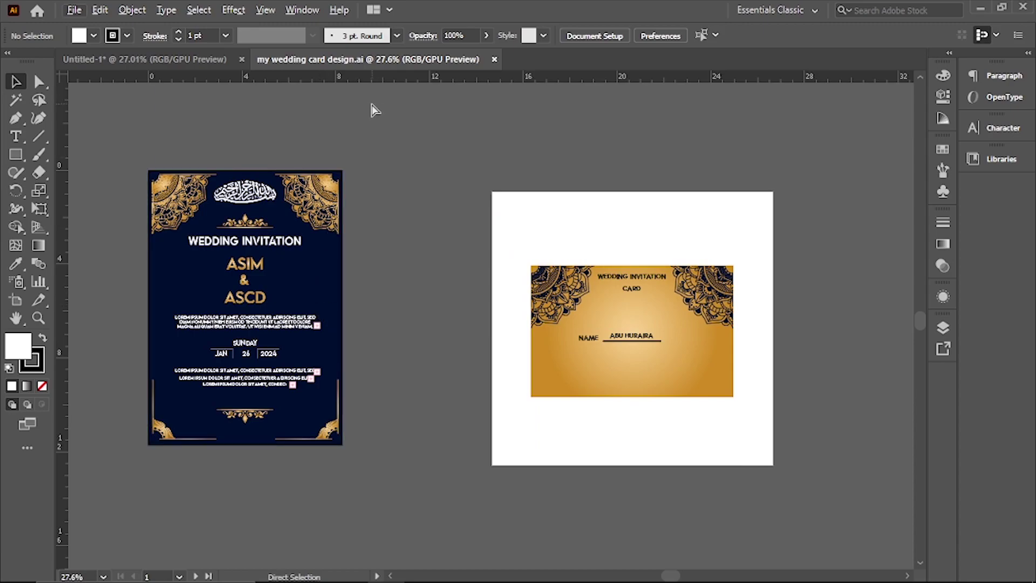
# Open weddign card front 1.ai as well
pyautogui.hotkey('ctrl', 'o')
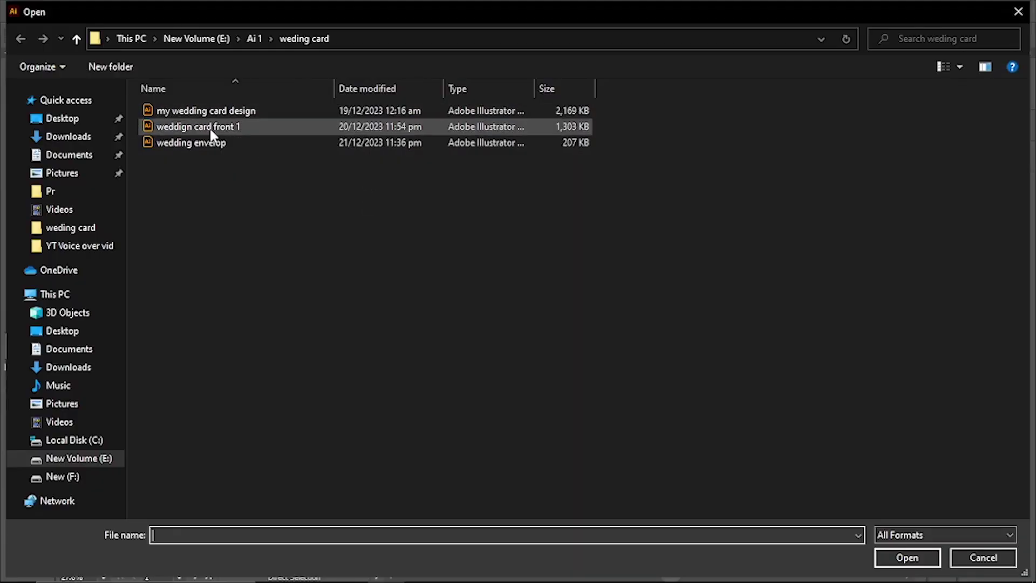
pyautogui.click(209, 127)
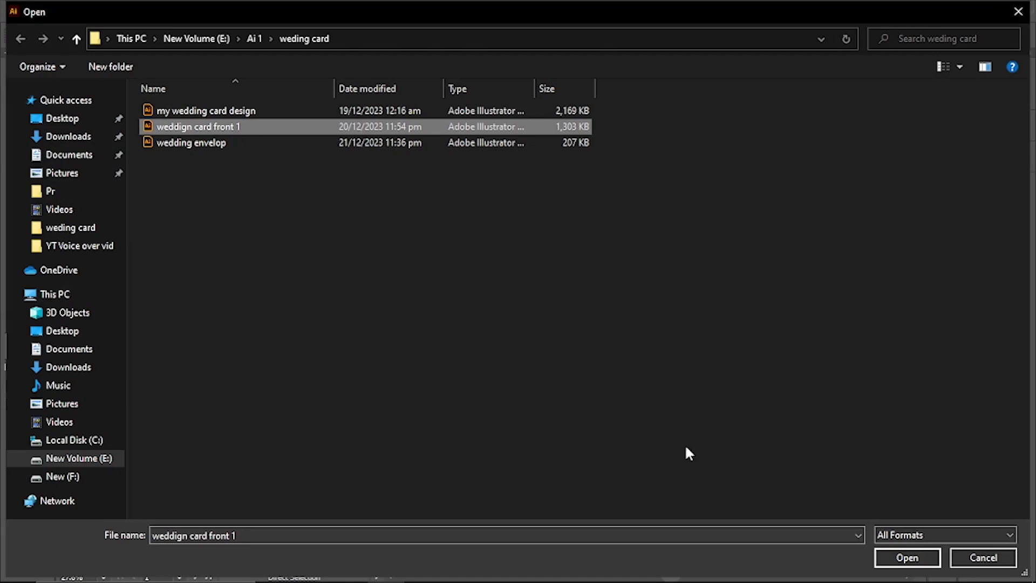
pyautogui.click(907, 558)
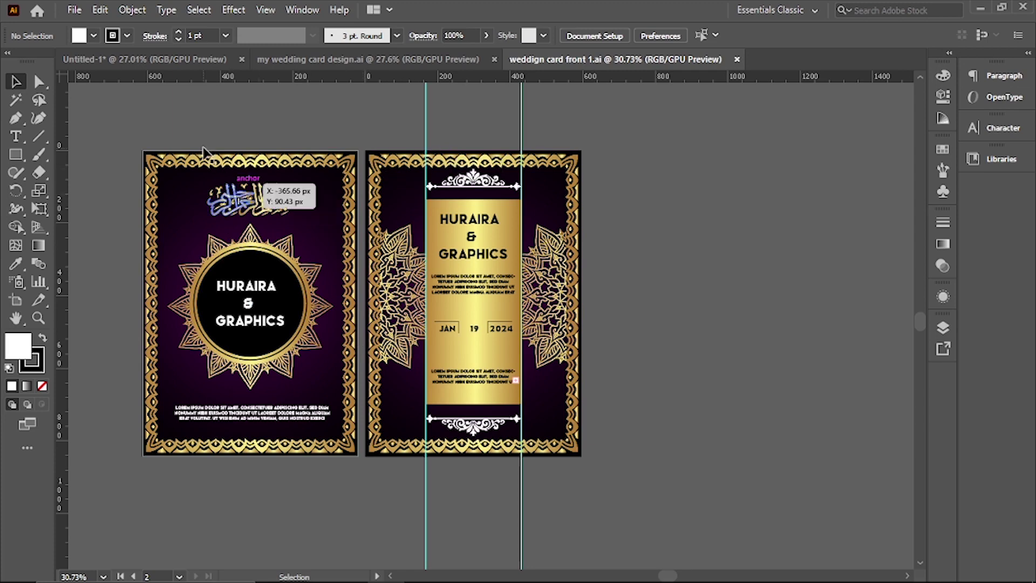
# Select all of the left purple-and-gold card's artwork
pyautogui.click(352, 426)
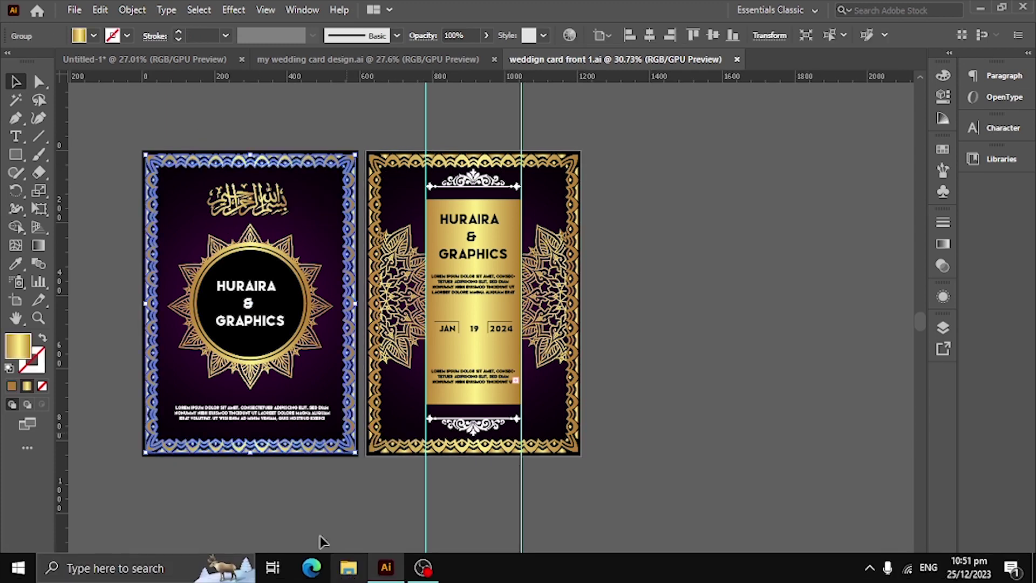
pyautogui.click(315, 507)
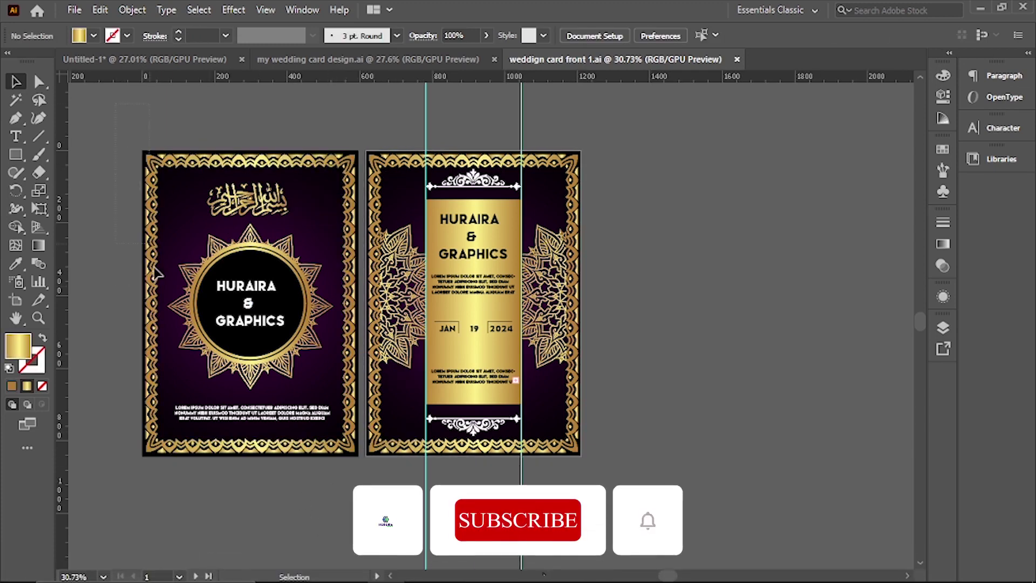
pyautogui.moveTo(204, 547); pyautogui.dragTo(234, 432)
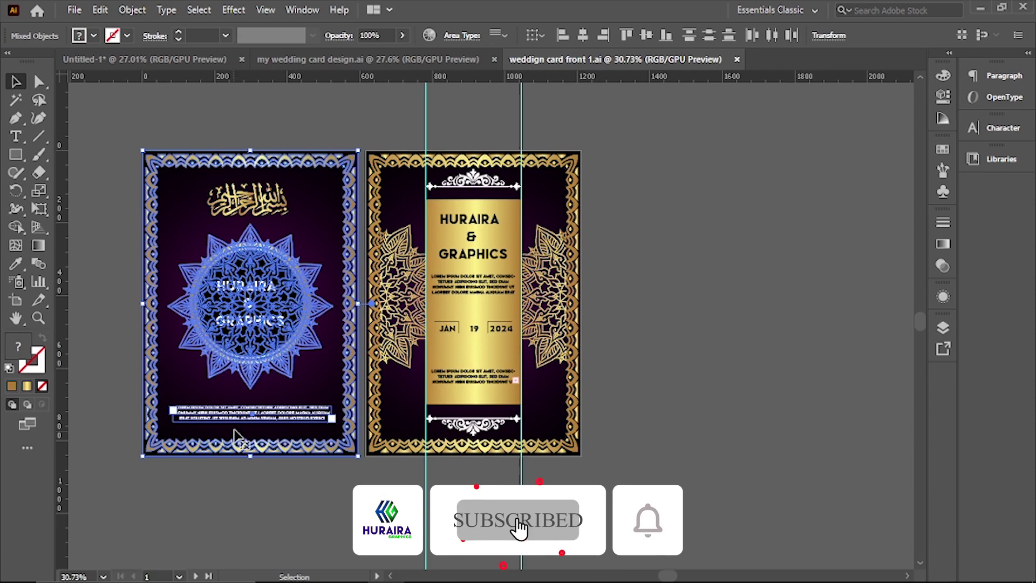
pyautogui.click(289, 504)
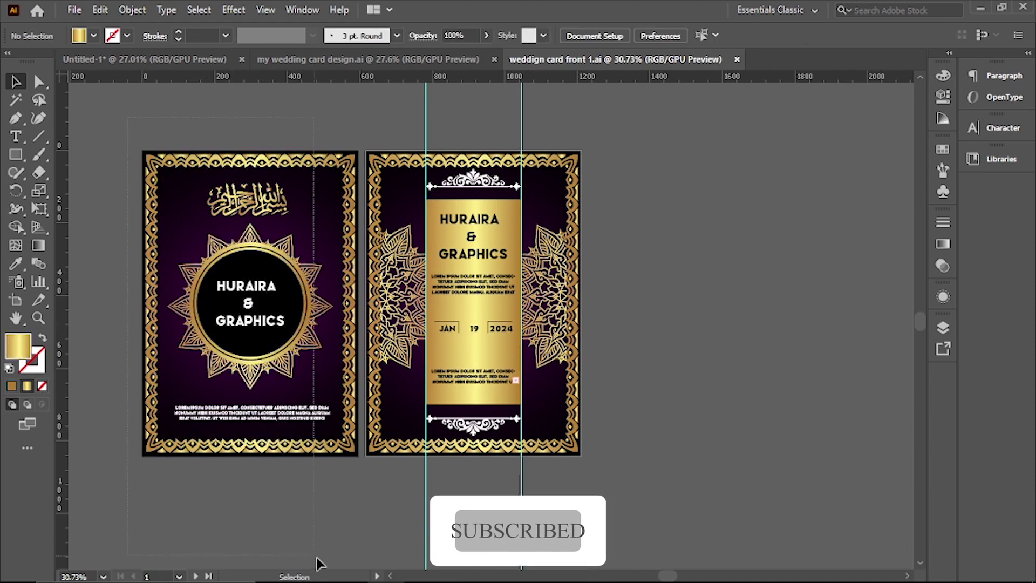
pyautogui.moveTo(127, 123); pyautogui.dragTo(313, 562)
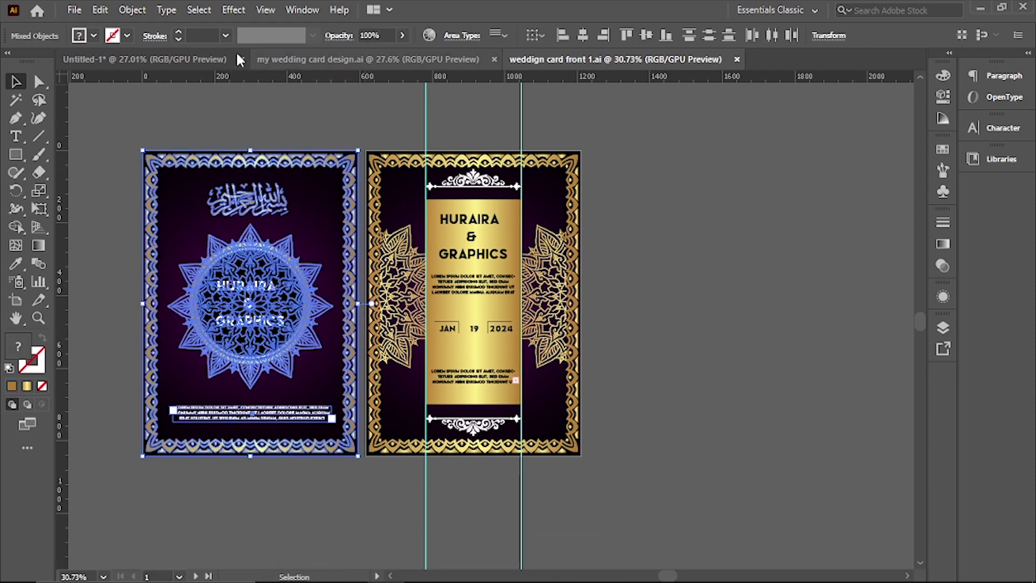
# Paste the card into Untitled-1 and place it at the artboard's left edge
pyautogui.click(173, 57)
pyautogui.hotkey('ctrl', 'v')
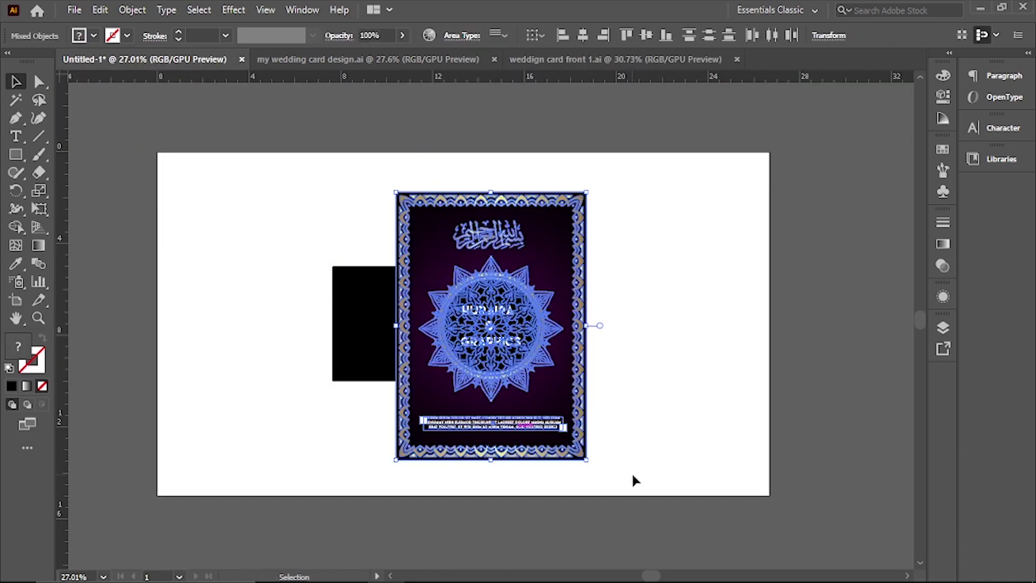
pyautogui.scroll(-1, 629, 416)
pyautogui.moveTo(555, 394); pyautogui.dragTo(225, 392)
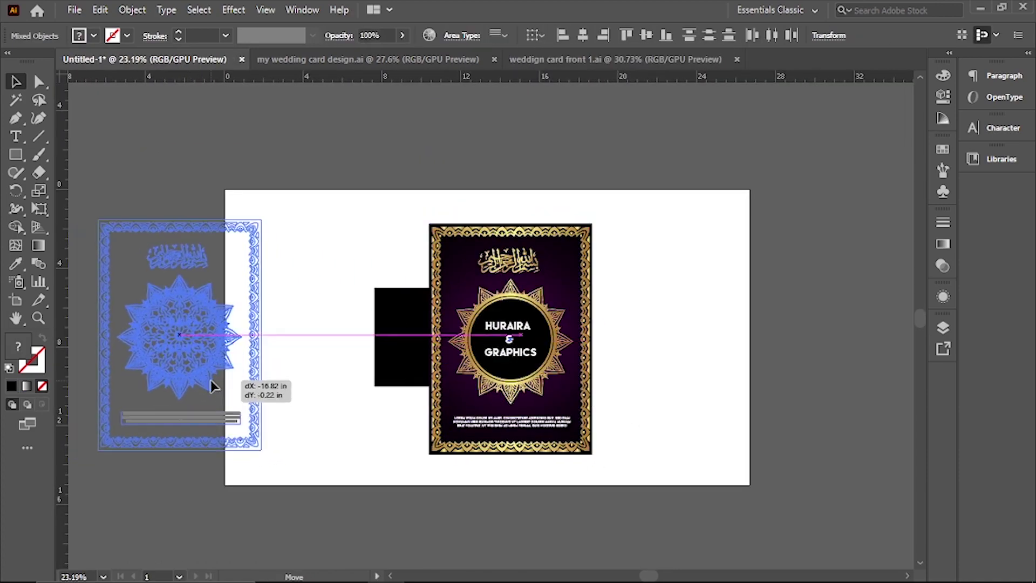
pyautogui.click(289, 392)
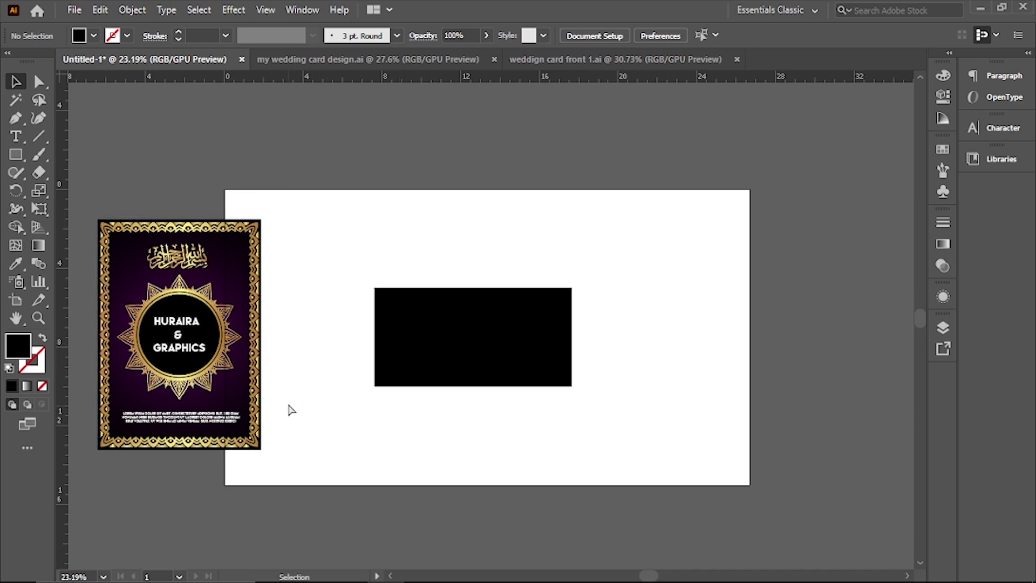
pyautogui.scroll(2, 287, 405)
pyautogui.moveTo(338, 415); pyautogui.dragTo(346, 408)
pyautogui.click(574, 312)
pyautogui.scroll(-1, 545, 344)
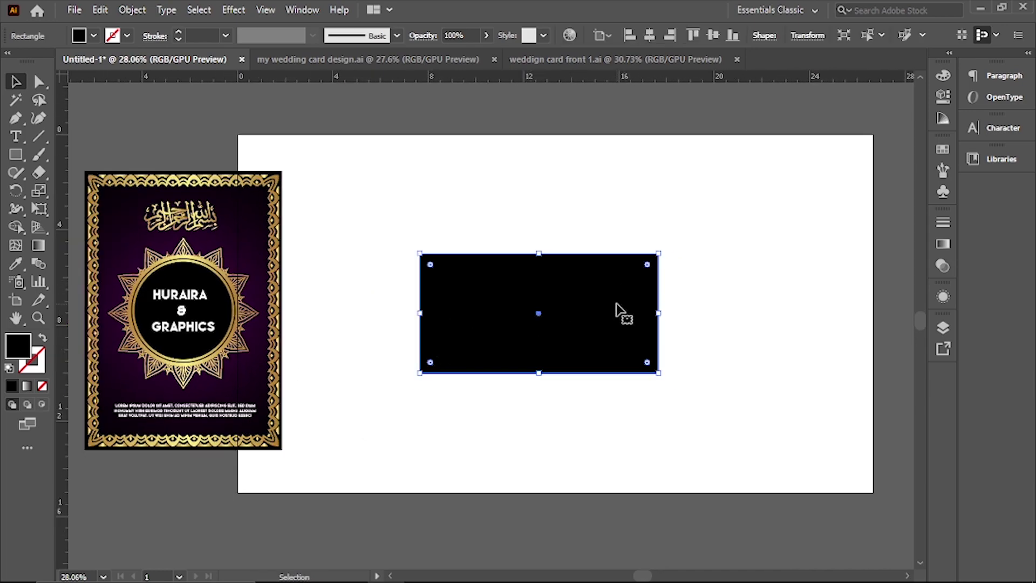
# Duplicate the black rectangle downward and align the copy flush beneath the original
pyautogui.keyDown('alt'); pyautogui.keyDown('shift'); pyautogui.moveTo(594, 314); pyautogui.dragTo(587, 448); pyautogui.keyUp('shift'); pyautogui.keyUp('alt')
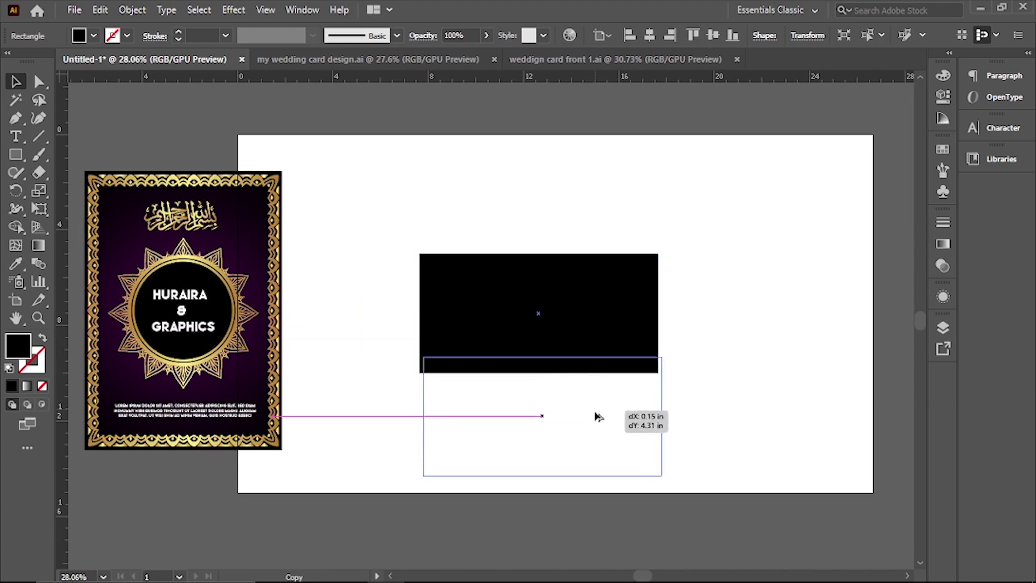
pyautogui.moveTo(592, 472); pyautogui.dragTo(596, 452)
pyautogui.press('z')
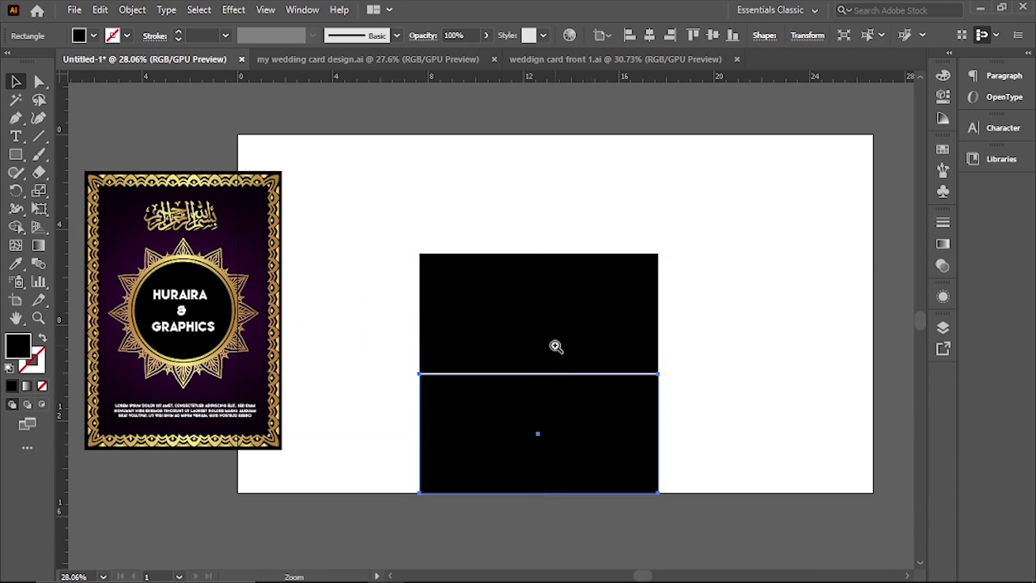
pyautogui.click(555, 343)
pyautogui.click(599, 355)
pyautogui.moveTo(583, 441); pyautogui.dragTo(580, 437)
pyautogui.scroll(-5, 537, 382)
pyautogui.press('v')
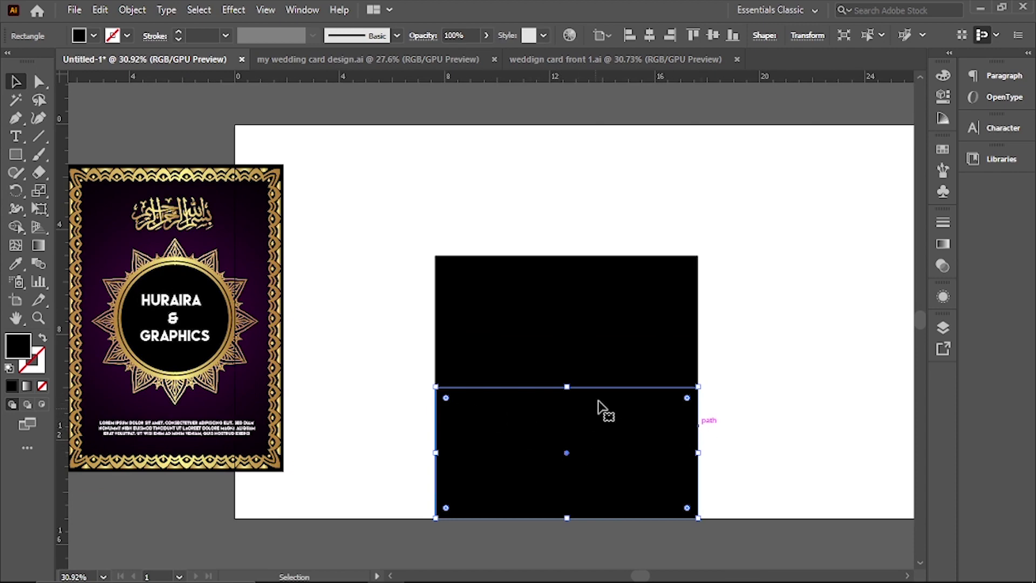
pyautogui.scroll(-2, 566, 403)
pyautogui.moveTo(545, 369); pyautogui.dragTo(526, 306)
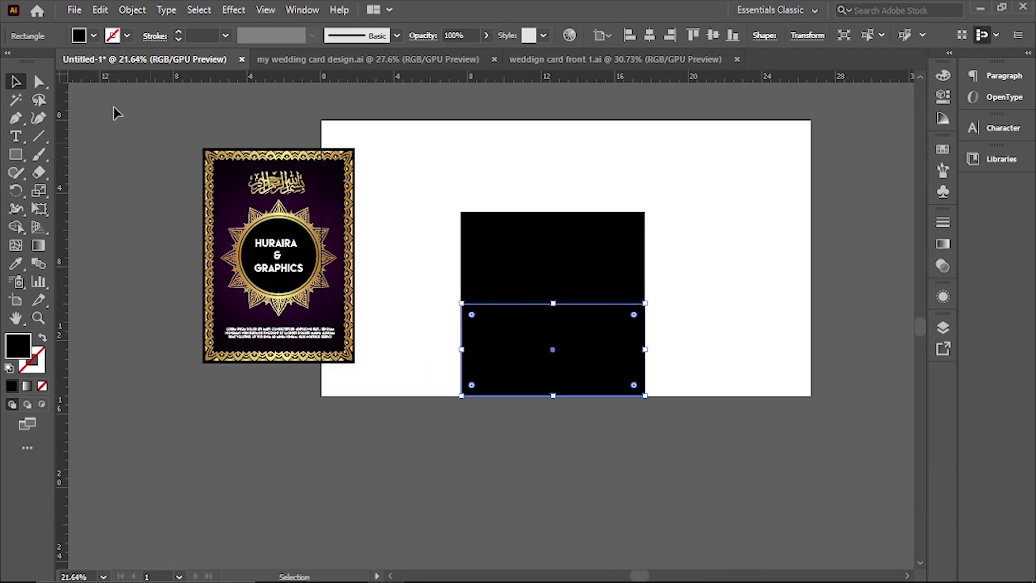
pyautogui.click(93, 36)
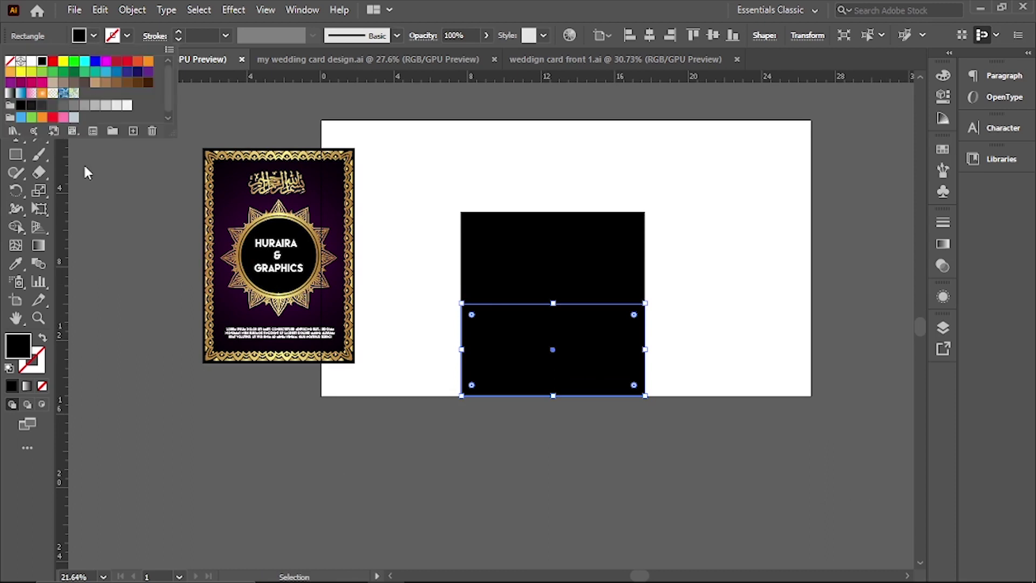
# Fill the lower rectangle with grey
pyautogui.click(74, 105)
pyautogui.click(281, 415)
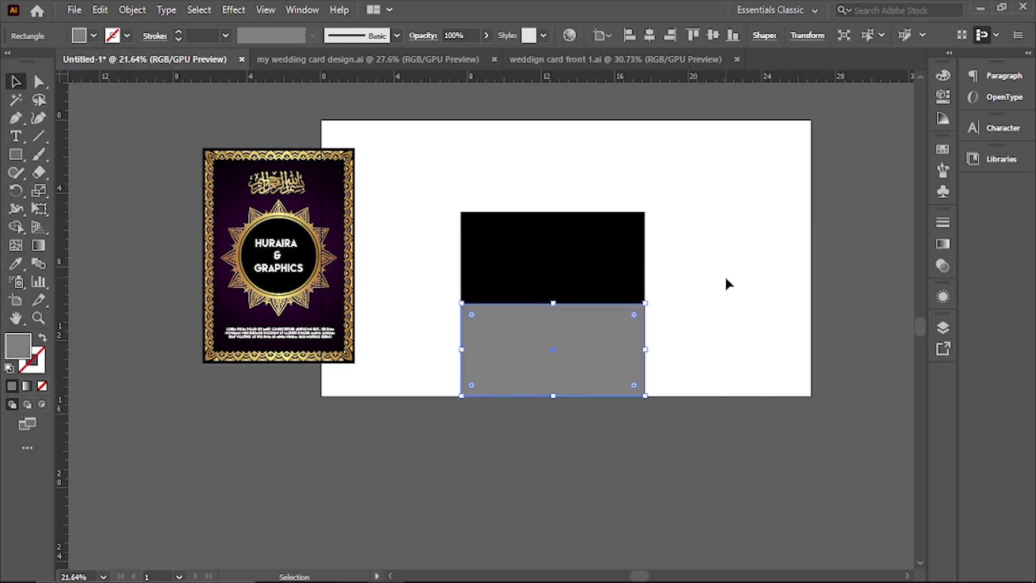
pyautogui.click(726, 294)
# Make a thin grey strip on the black rectangle's right side and copy it to the left side
pyautogui.moveTo(567, 262); pyautogui.dragTo(717, 270)
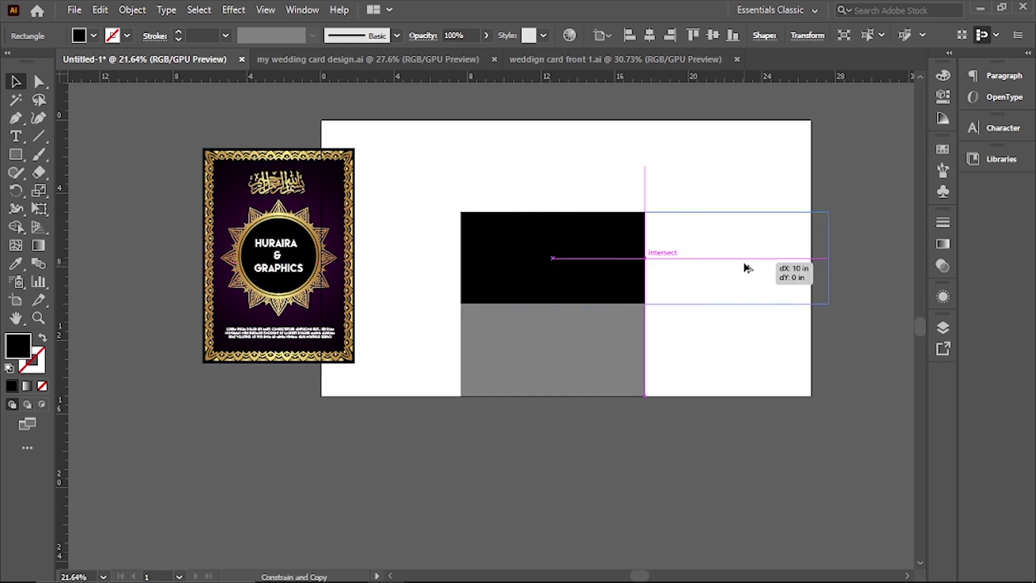
pyautogui.moveTo(718, 270); pyautogui.dragTo(747, 267)
pyautogui.moveTo(835, 258); pyautogui.dragTo(833, 259)
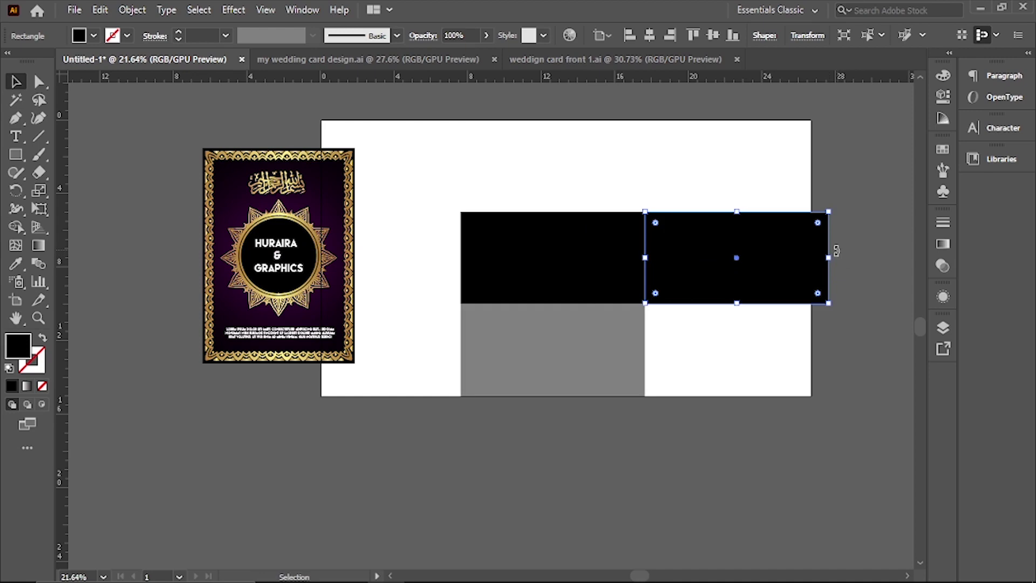
pyautogui.moveTo(830, 261); pyautogui.dragTo(659, 300)
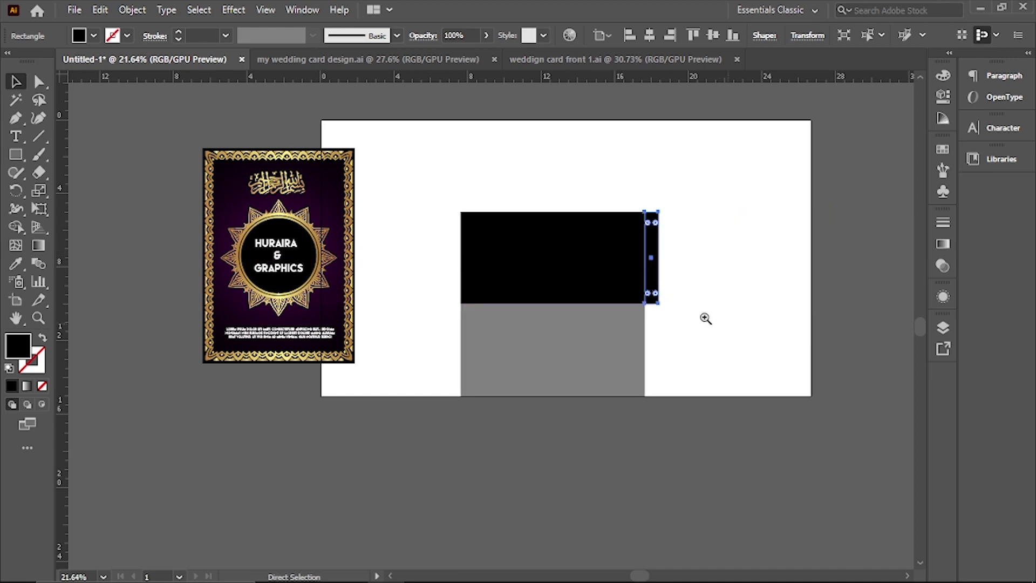
pyautogui.keyDown('alt'); pyautogui.scroll(2, 587, 232); pyautogui.keyUp('alt')
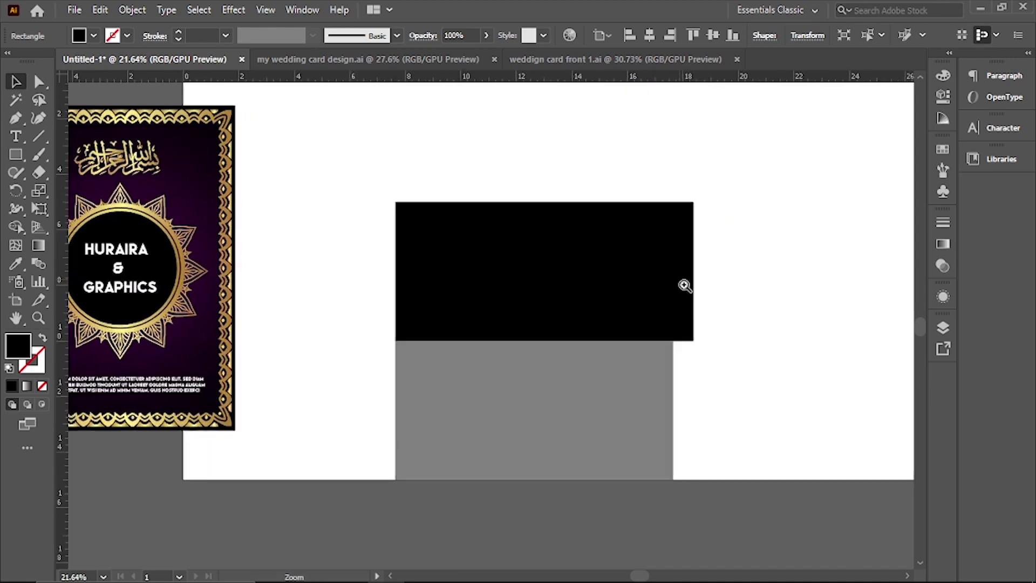
pyautogui.click(94, 35)
pyautogui.click(85, 105)
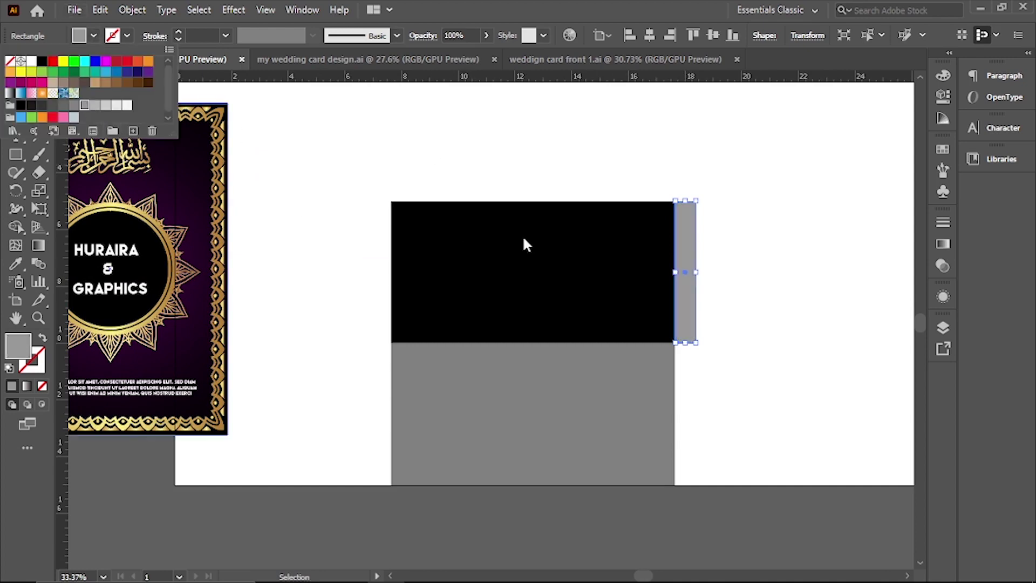
pyautogui.click(808, 221)
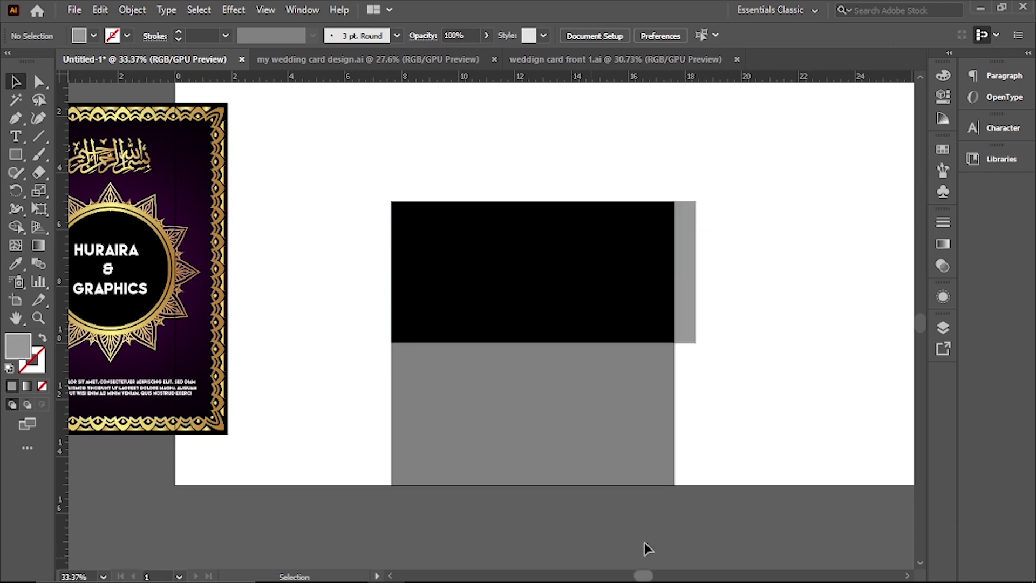
pyautogui.click(690, 235)
pyautogui.keyDown('alt'); pyautogui.moveTo(690, 235); pyautogui.dragTo(397, 280); pyautogui.keyUp('alt')
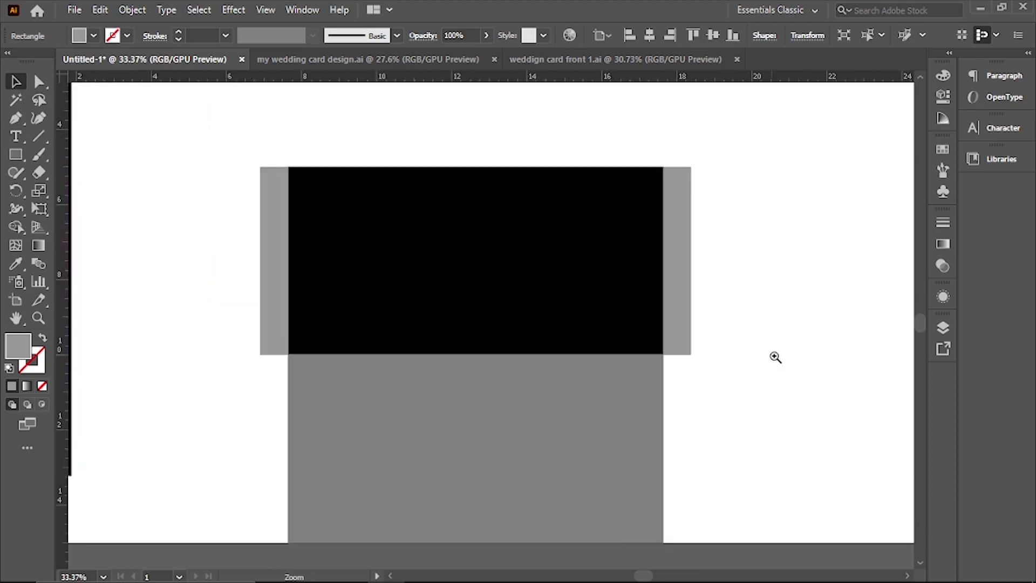
# Round the outer corners of the right and left grey strips with live corner widgets
pyautogui.scroll(2, 711, 307)
pyautogui.click(40, 82)
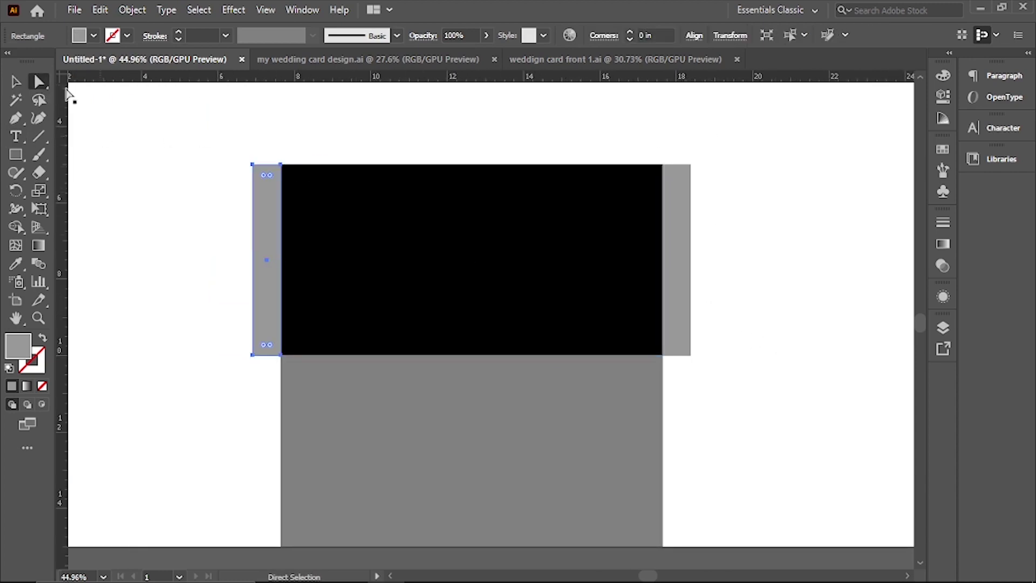
pyautogui.moveTo(692, 162); pyautogui.dragTo(720, 423)
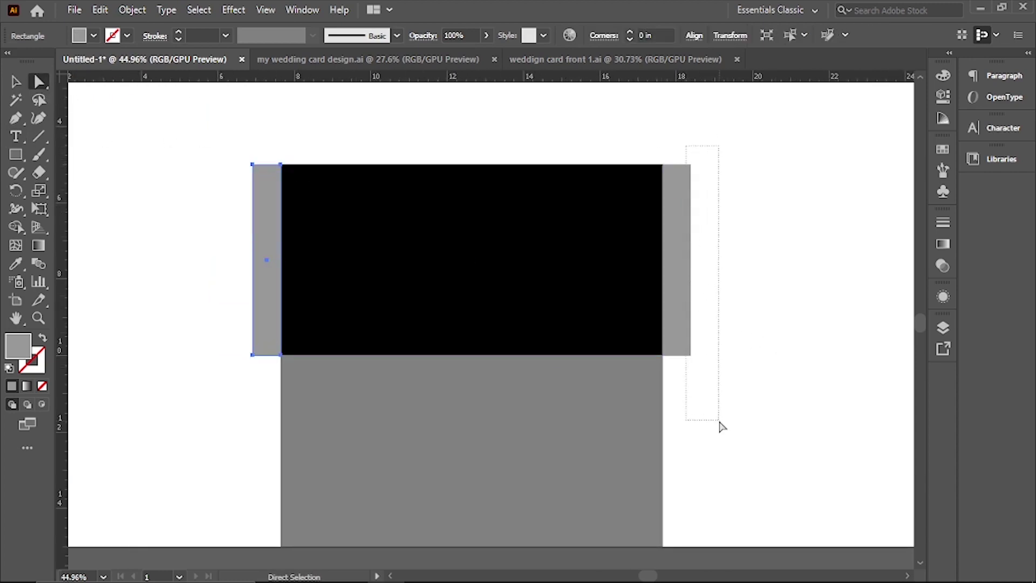
pyautogui.moveTo(681, 351); pyautogui.dragTo(714, 349)
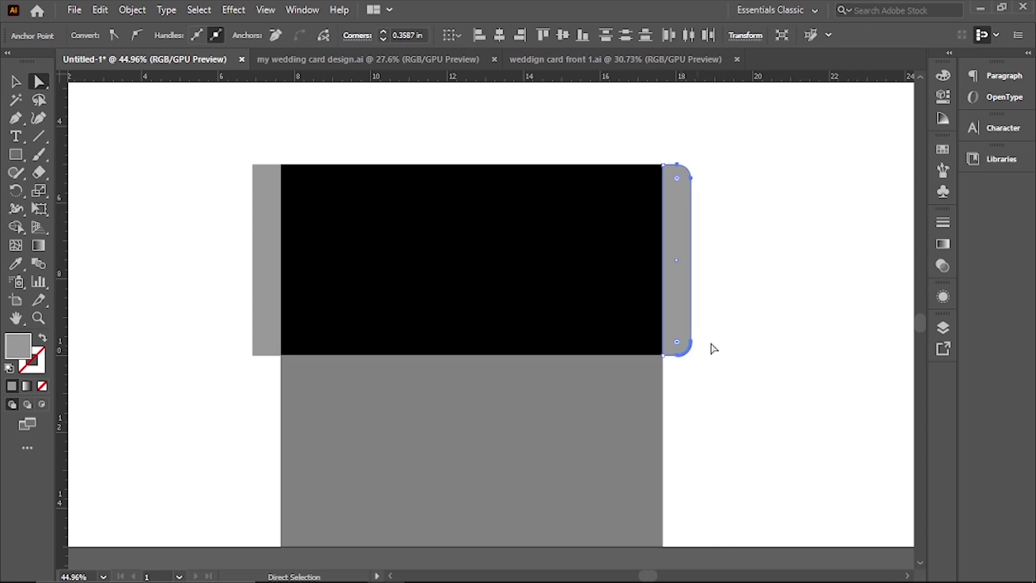
pyautogui.click(812, 290)
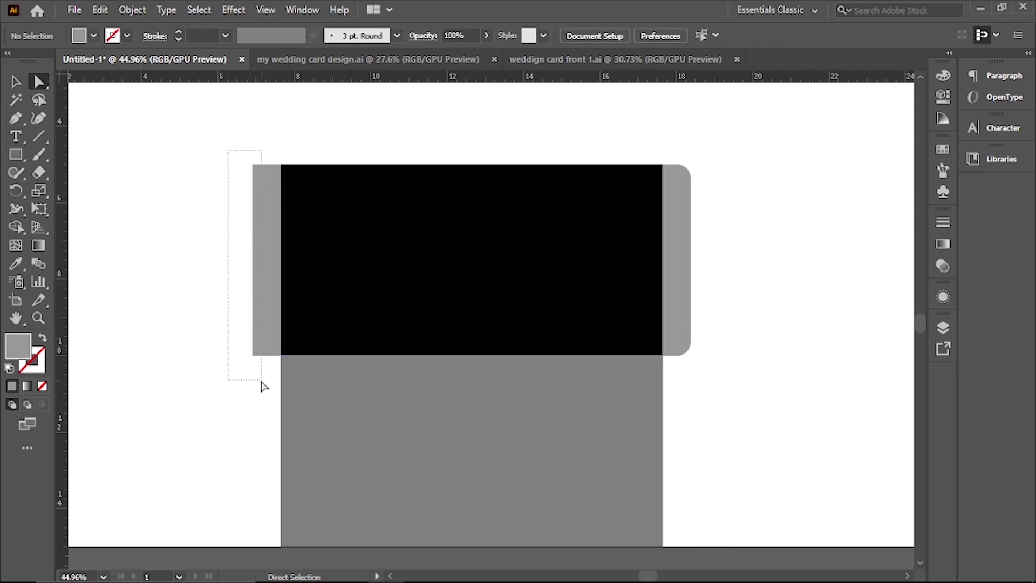
pyautogui.moveTo(264, 386); pyautogui.dragTo(256, 374)
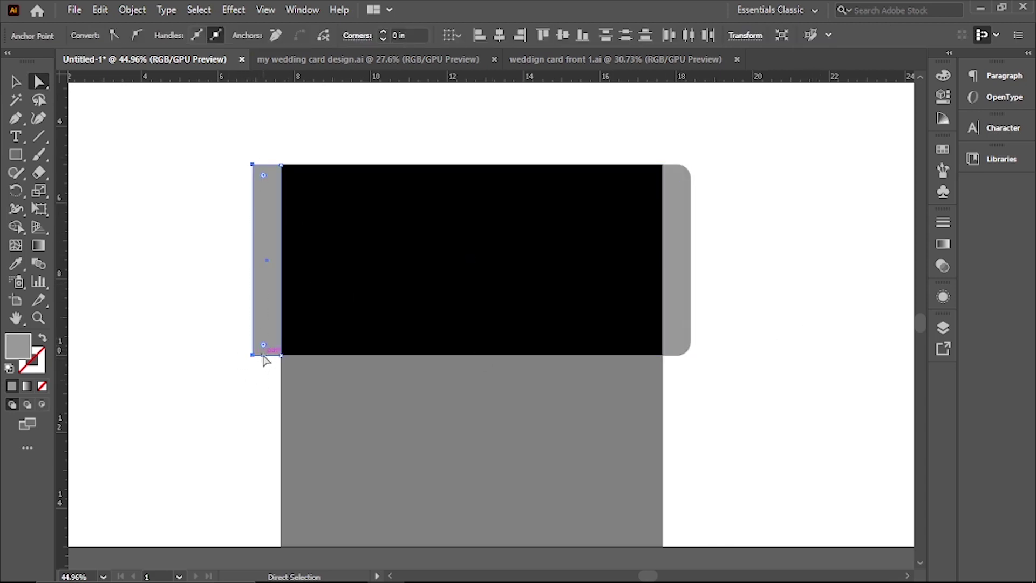
pyautogui.moveTo(264, 350); pyautogui.dragTo(276, 342)
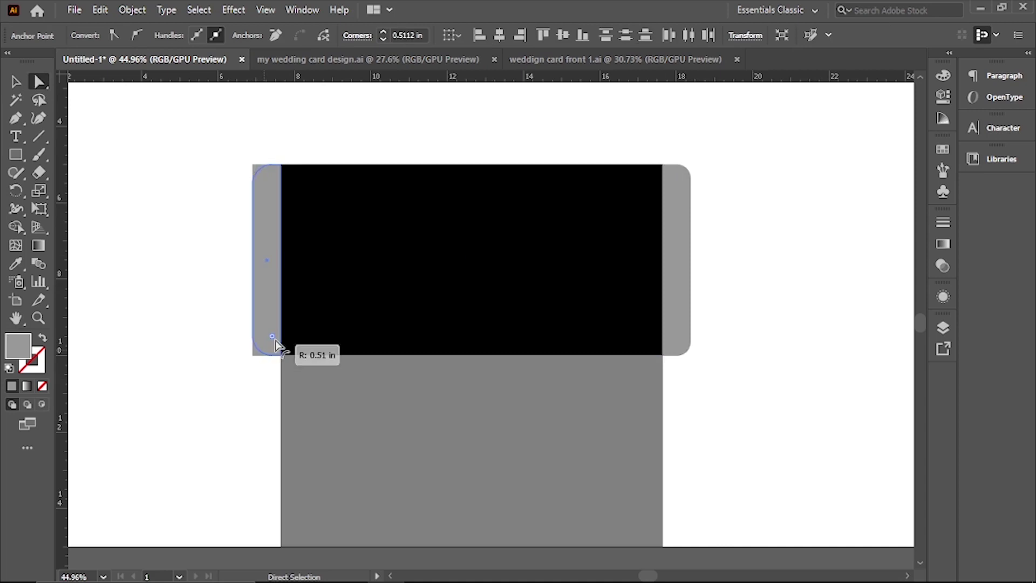
pyautogui.click(15, 81)
pyautogui.scroll(-1, 369, 367)
pyautogui.scroll(-4, 369, 367)
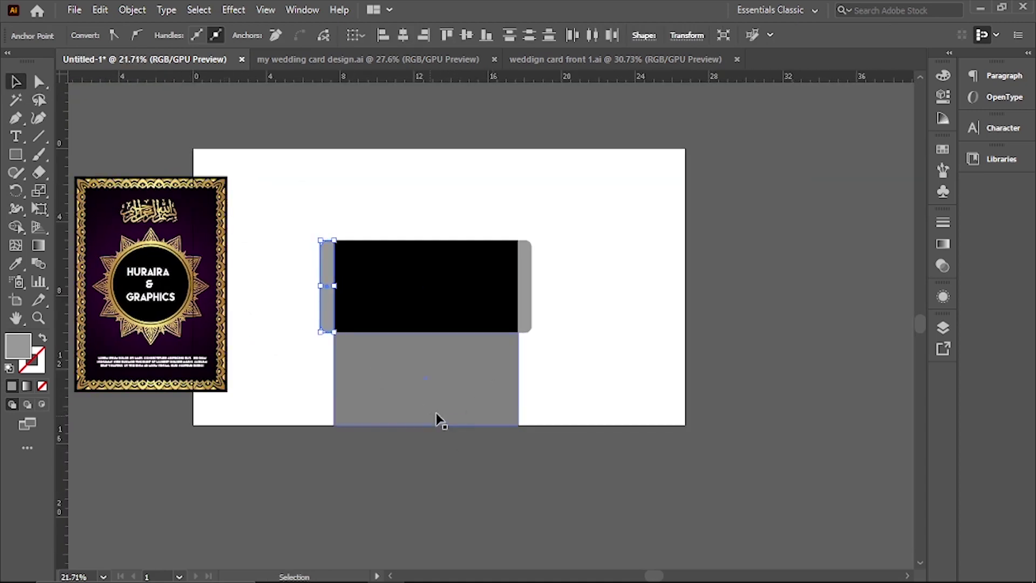
pyautogui.moveTo(510, 430); pyautogui.dragTo(528, 375)
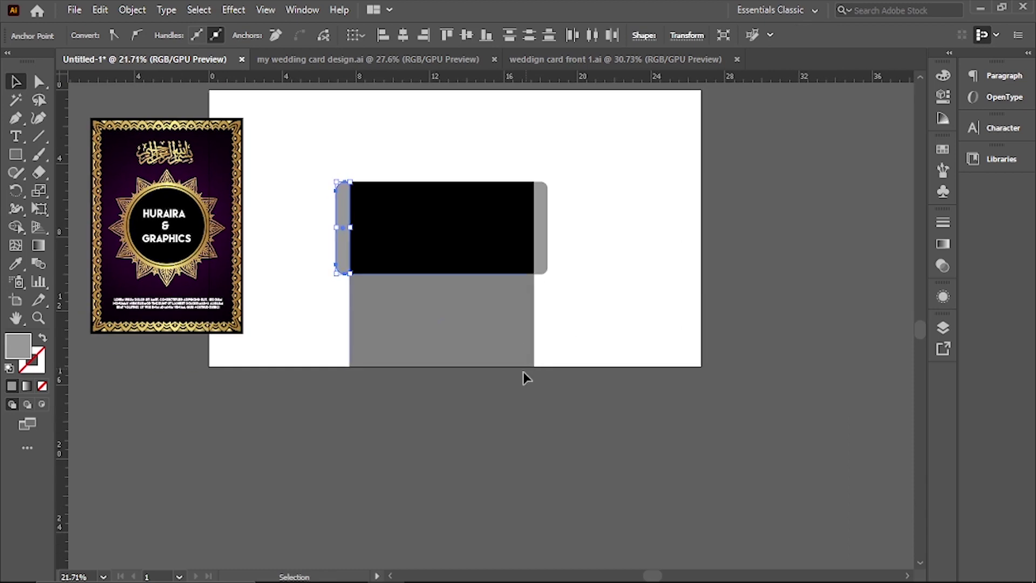
# Duplicate the lower grey rectangle straight downward
pyautogui.click(352, 457)
pyautogui.click(458, 317)
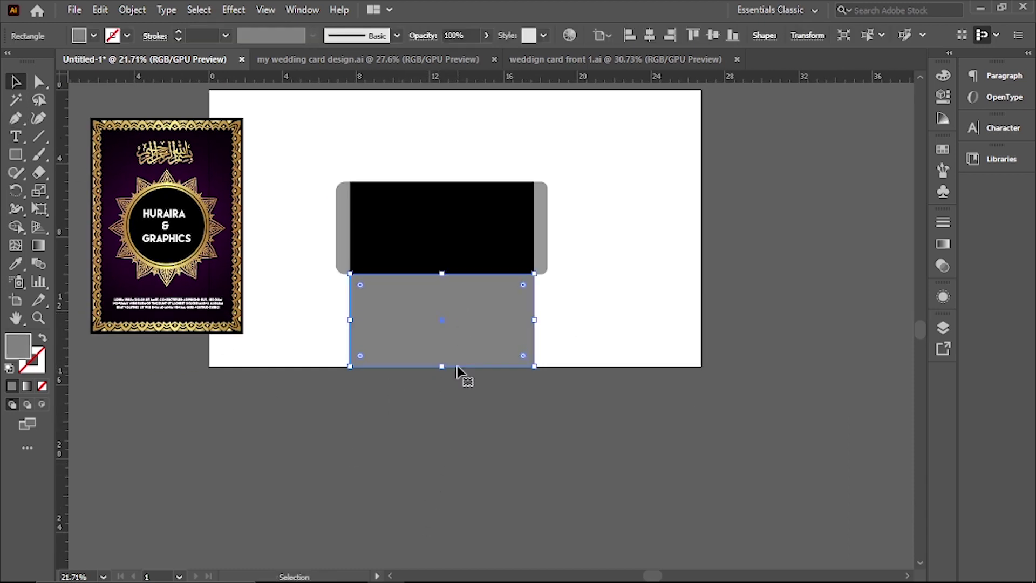
pyautogui.moveTo(464, 317); pyautogui.dragTo(456, 341)
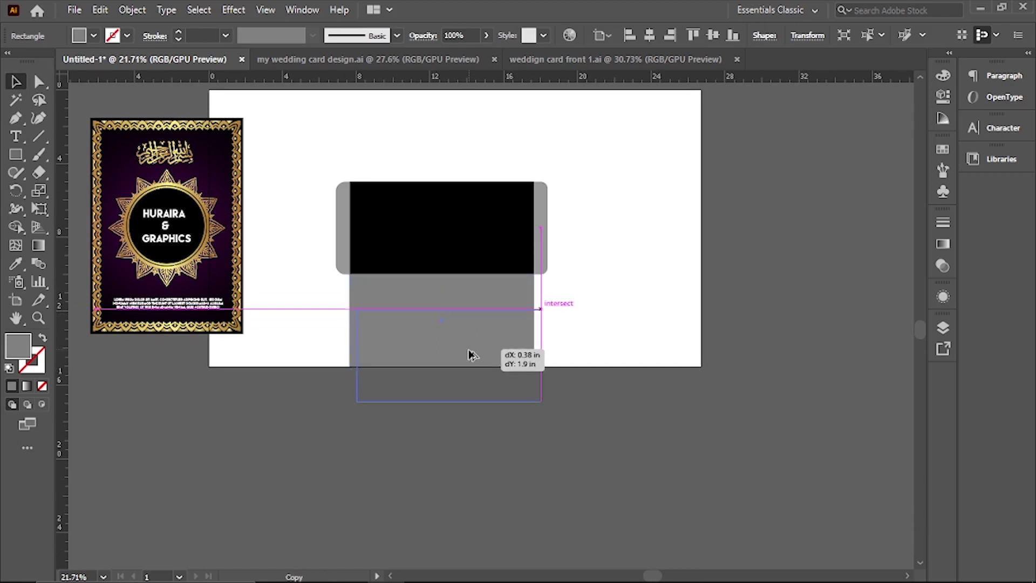
pyautogui.moveTo(456, 338); pyautogui.dragTo(465, 322)
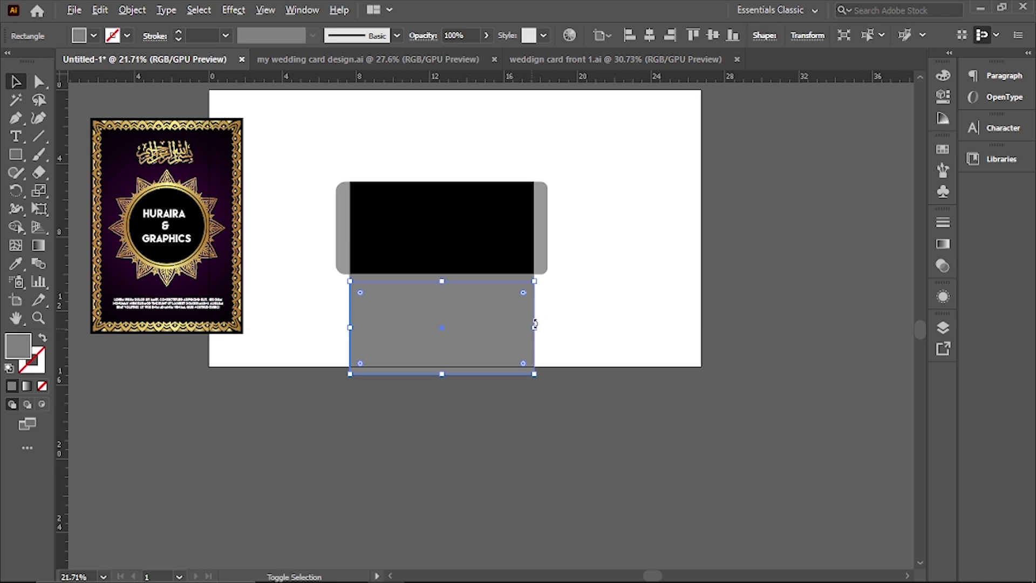
# Resize the copy narrower and taller so it extends past the artboard's bottom edge
pyautogui.moveTo(535, 329); pyautogui.dragTo(525, 331)
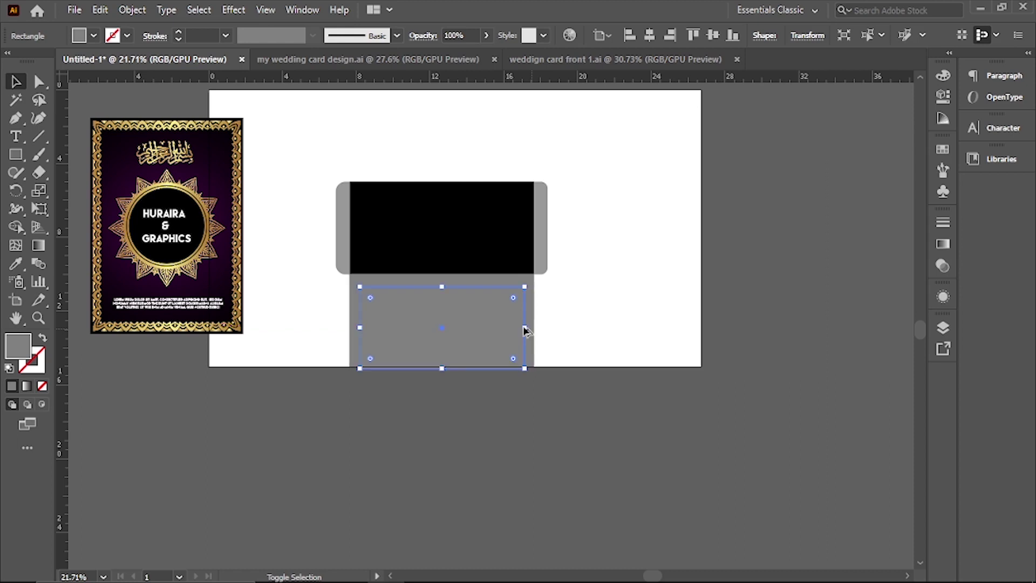
pyautogui.moveTo(442, 369); pyautogui.dragTo(442, 375)
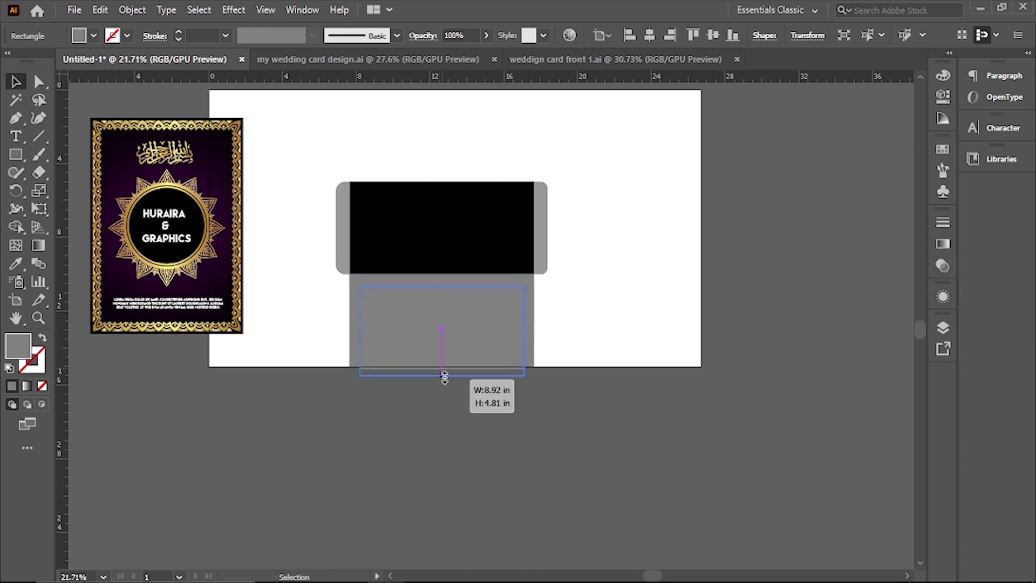
pyautogui.moveTo(526, 331)
pyautogui.mouseDown()
pyautogui.moveTo(516, 330)
pyautogui.moveTo(524, 314)
pyautogui.mouseUp()
pyautogui.hotkey('alt', 'shift')
pyautogui.moveTo(442, 288); pyautogui.dragTo(439, 289)
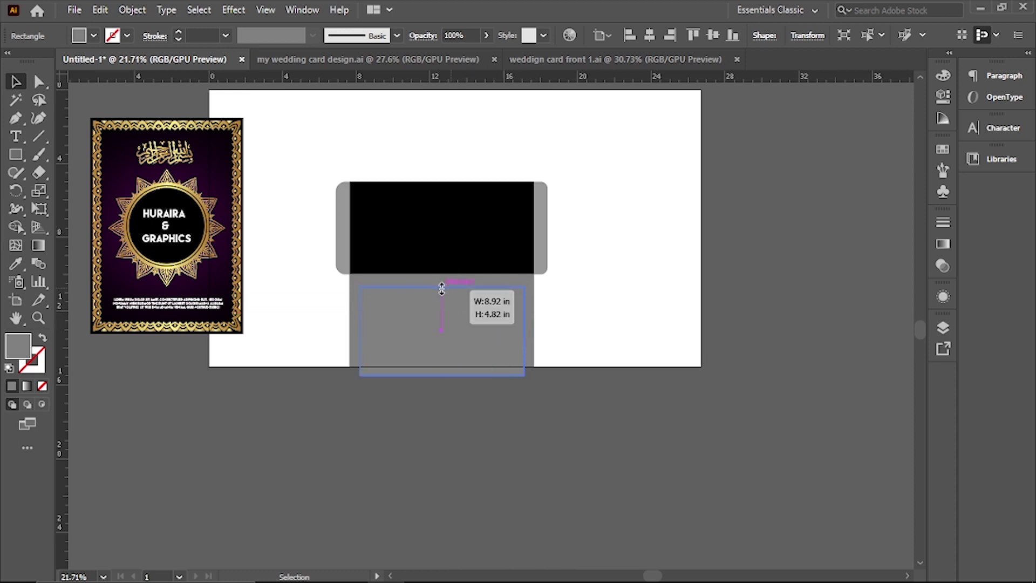
pyautogui.click(598, 309)
pyautogui.press('z')
pyautogui.click(584, 369)
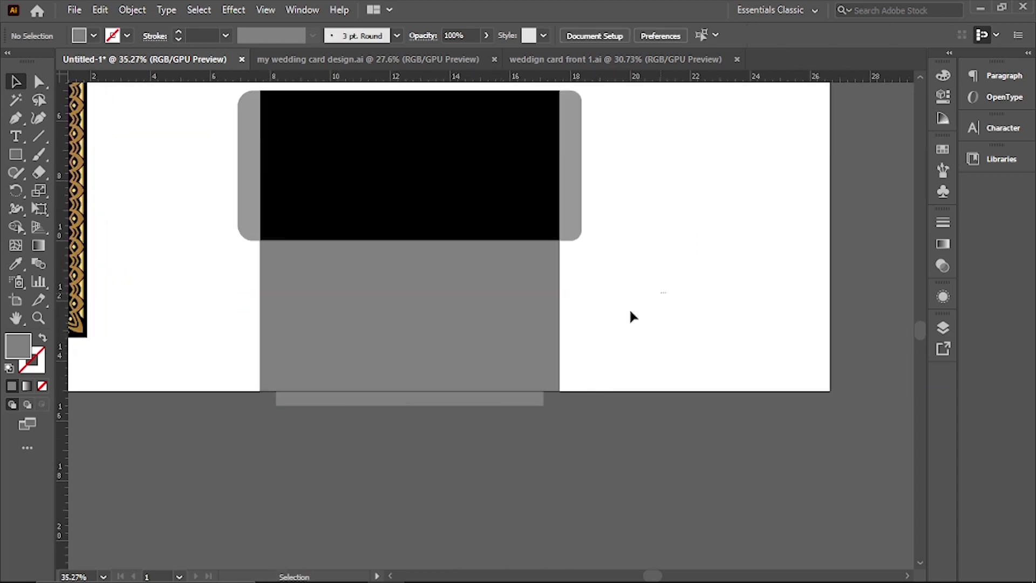
# Try cutting the overlap with Shape Builder, then undo the cutout
pyautogui.click(460, 398)
pyautogui.click(17, 229)
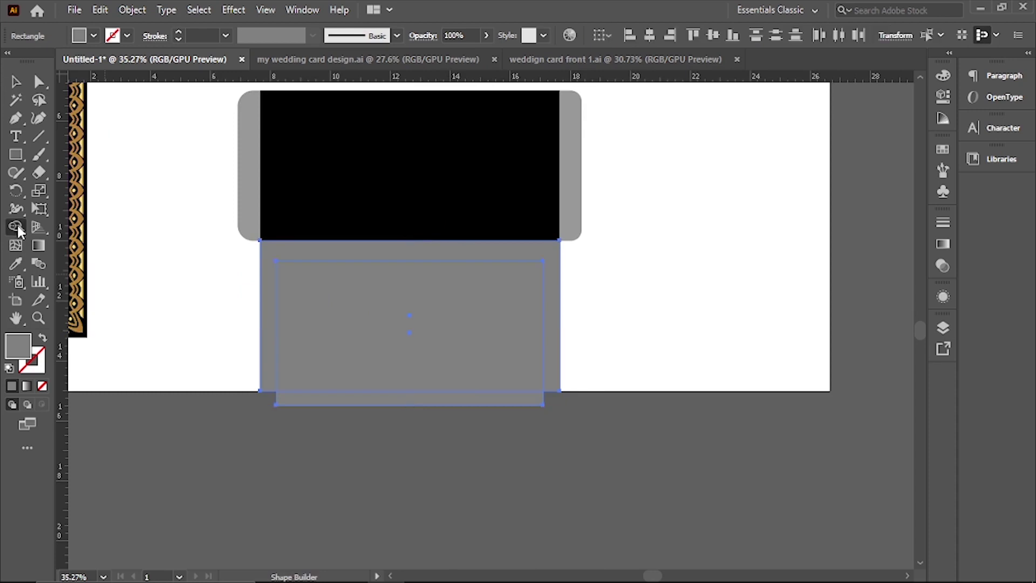
pyautogui.moveTo(368, 354); pyautogui.dragTo(350, 406)
pyautogui.click(15, 82)
pyautogui.scroll(-1, 265, 337)
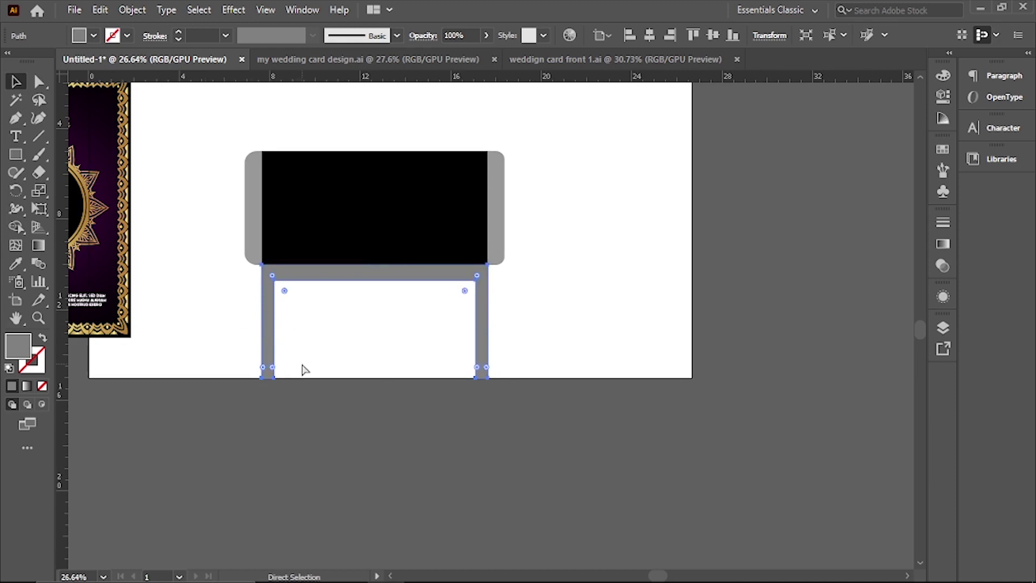
pyautogui.hotkey('ctrl', 'z')
# Move the narrower inner rectangle lower within the grey pocket
pyautogui.click(570, 392)
pyautogui.moveTo(406, 304); pyautogui.dragTo(406, 321)
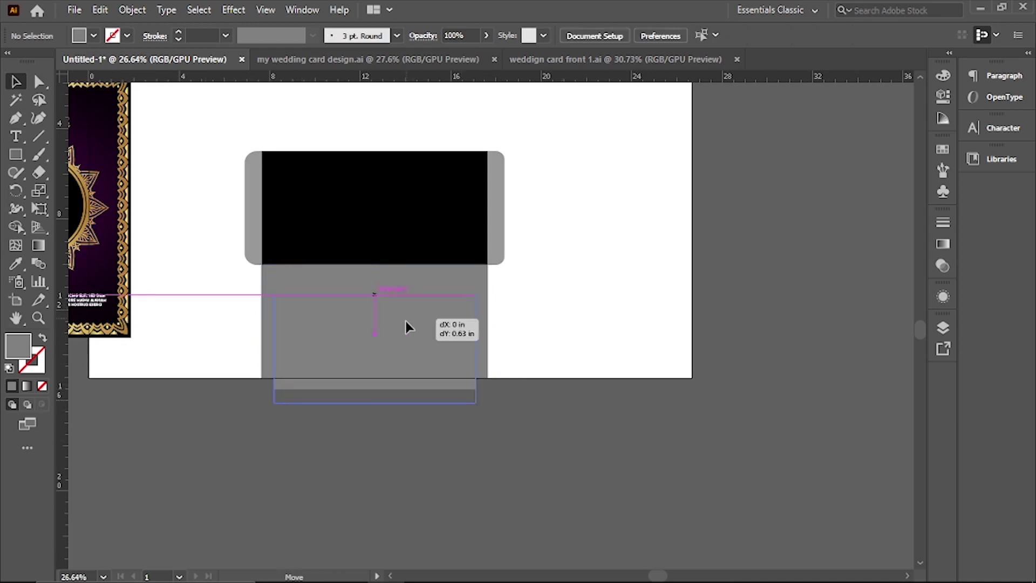
pyautogui.click(563, 319)
pyautogui.click(440, 348)
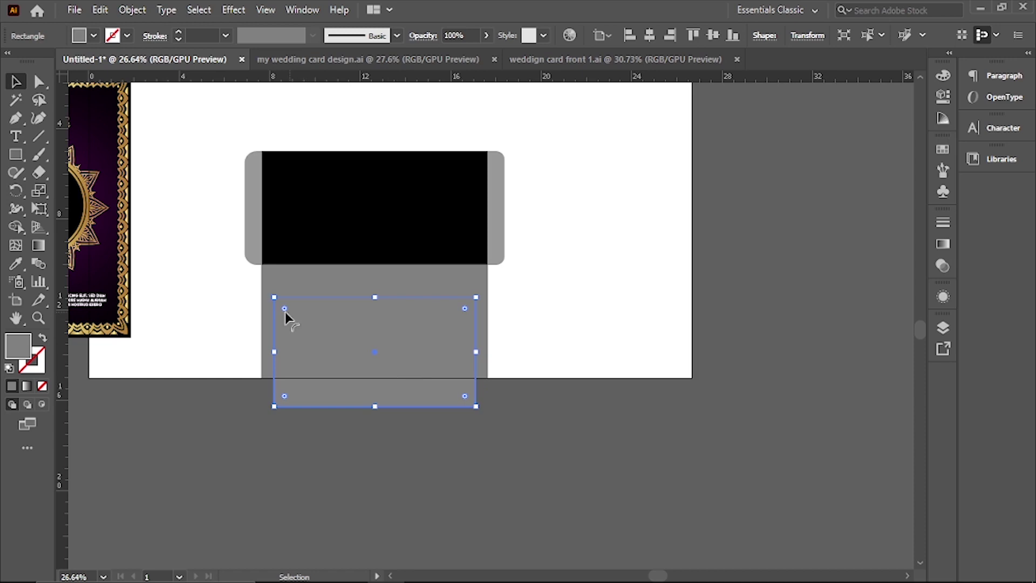
# Round the inner rectangle's corners and cut it out of the grey panel as an arch
pyautogui.moveTo(285, 308); pyautogui.dragTo(300, 318)
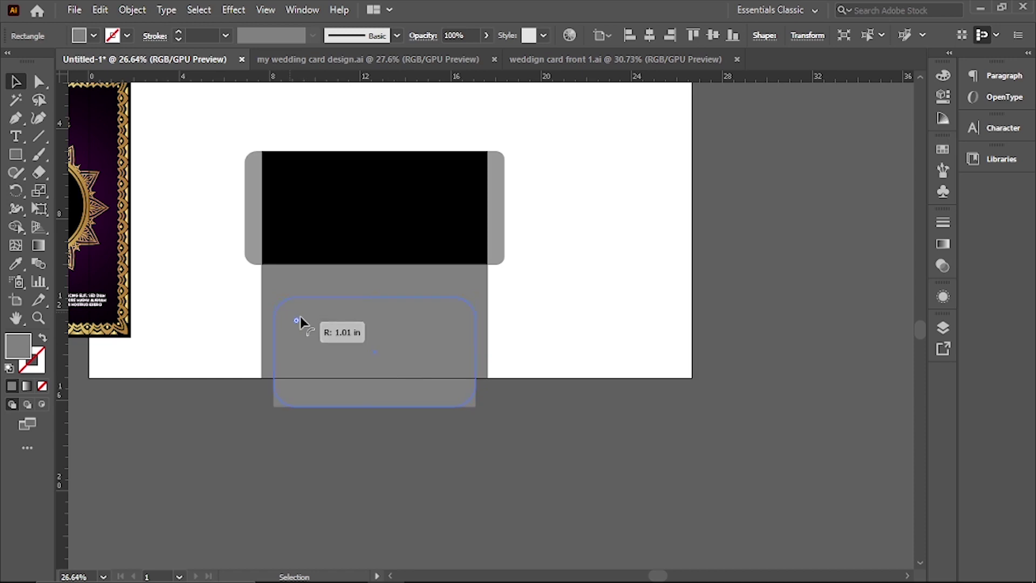
pyautogui.moveTo(300, 322); pyautogui.dragTo(293, 318)
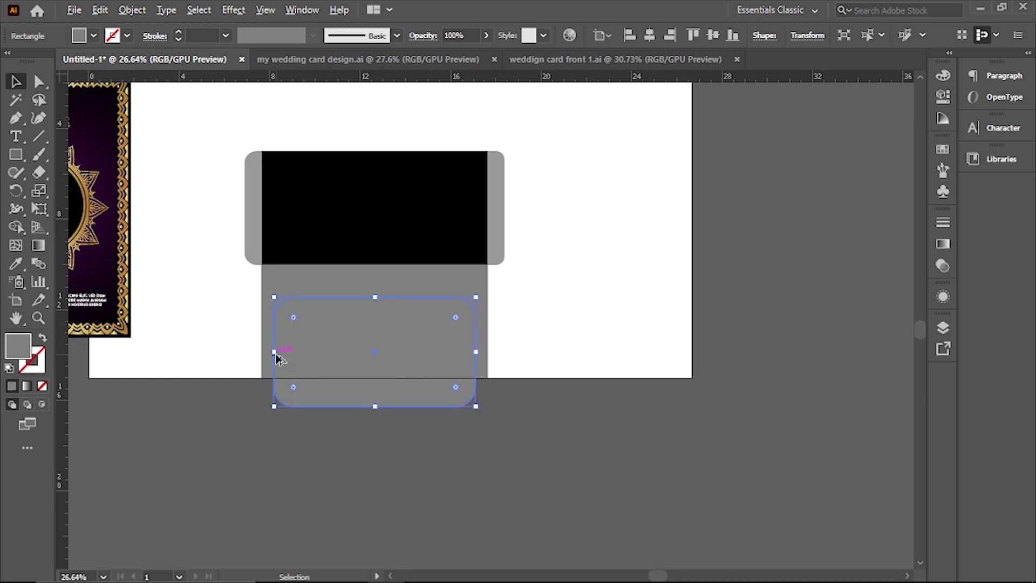
pyautogui.moveTo(274, 352); pyautogui.dragTo(279, 353)
pyautogui.click(236, 340)
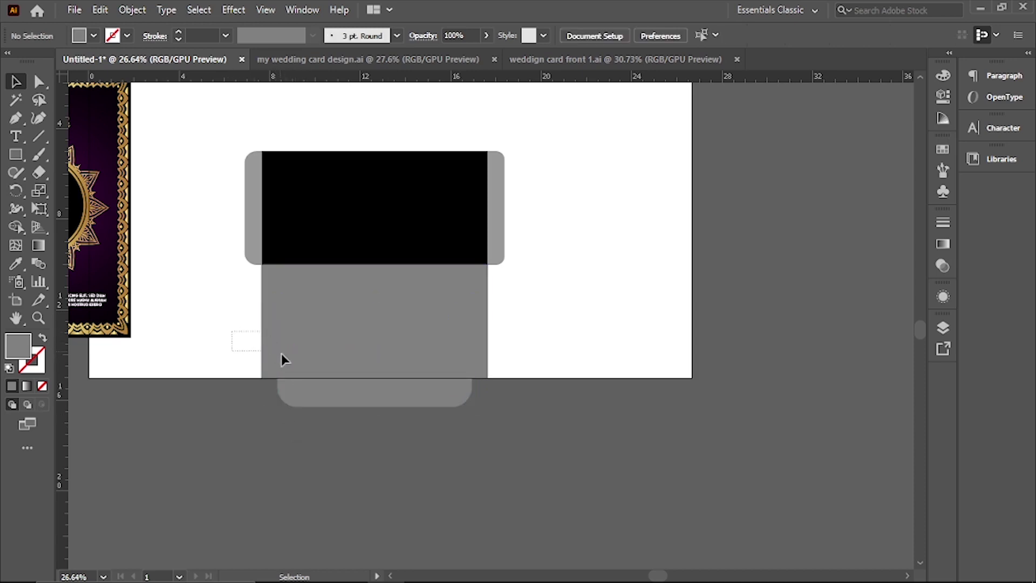
pyautogui.moveTo(333, 463); pyautogui.dragTo(333, 432)
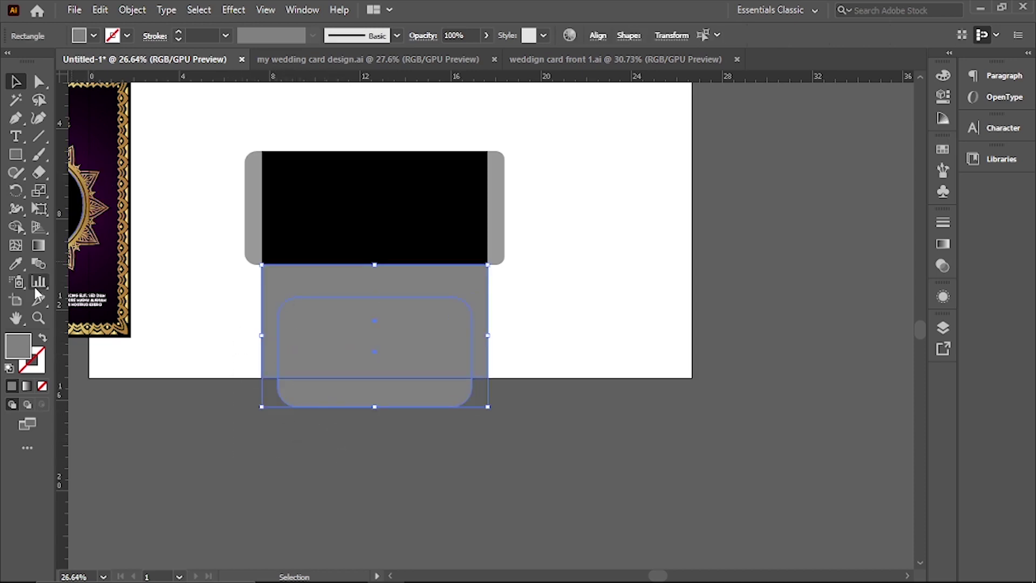
pyautogui.click(16, 227)
pyautogui.moveTo(326, 348); pyautogui.dragTo(318, 414)
pyautogui.click(16, 81)
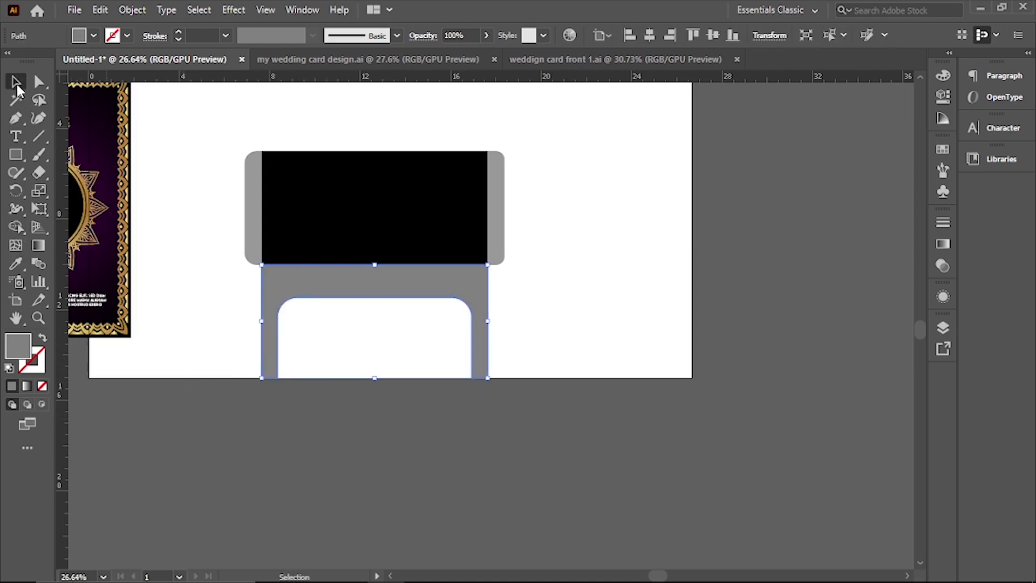
# Zoom out to show the whole envelope layout beside the card design
pyautogui.keyDown('ctrl'); pyautogui.keyDown('alt'); pyautogui.click(253, 254); pyautogui.keyUp('alt'); pyautogui.keyUp('ctrl')
pyautogui.click(300, 335)
pyautogui.moveTo(301, 335); pyautogui.dragTo(403, 384)
pyautogui.keyDown('ctrl'); pyautogui.click(495, 386); pyautogui.keyUp('ctrl')
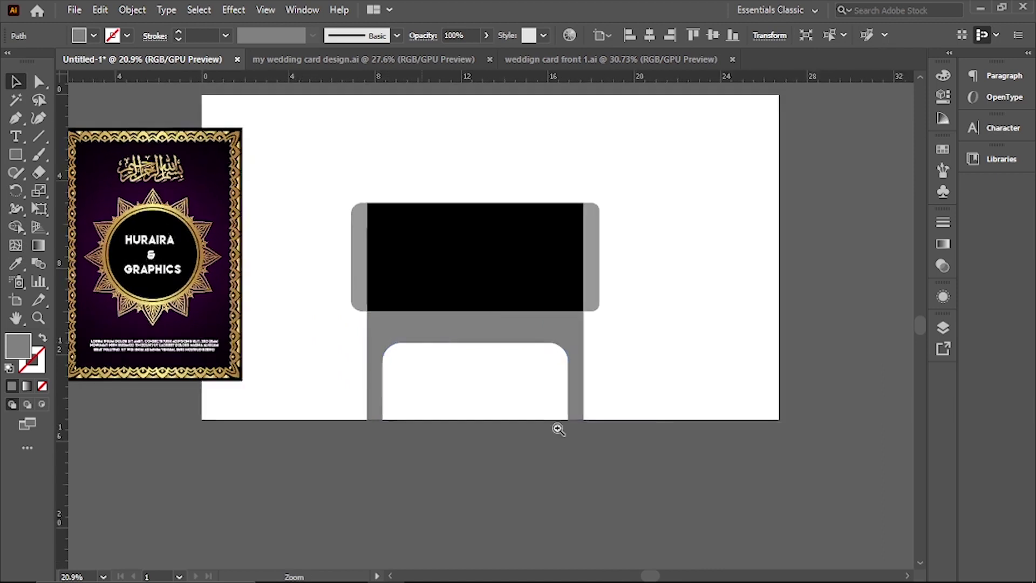
pyautogui.moveTo(635, 476); pyautogui.dragTo(344, 227)
pyautogui.keyDown('ctrl'); pyautogui.keyDown('alt'); pyautogui.click(312, 244); pyautogui.keyUp('alt'); pyautogui.keyUp('ctrl')
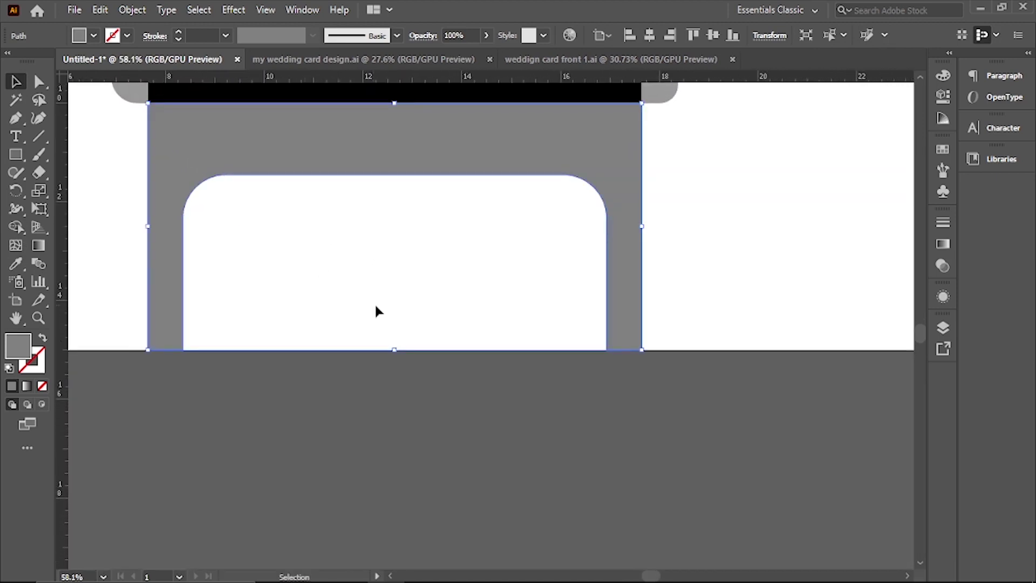
pyautogui.keyDown('ctrl'); pyautogui.keyDown('alt'); pyautogui.click(336, 293); pyautogui.keyUp('alt'); pyautogui.keyUp('ctrl')
pyautogui.scroll(3, 352, 282)
pyautogui.scroll(3, 340, 215)
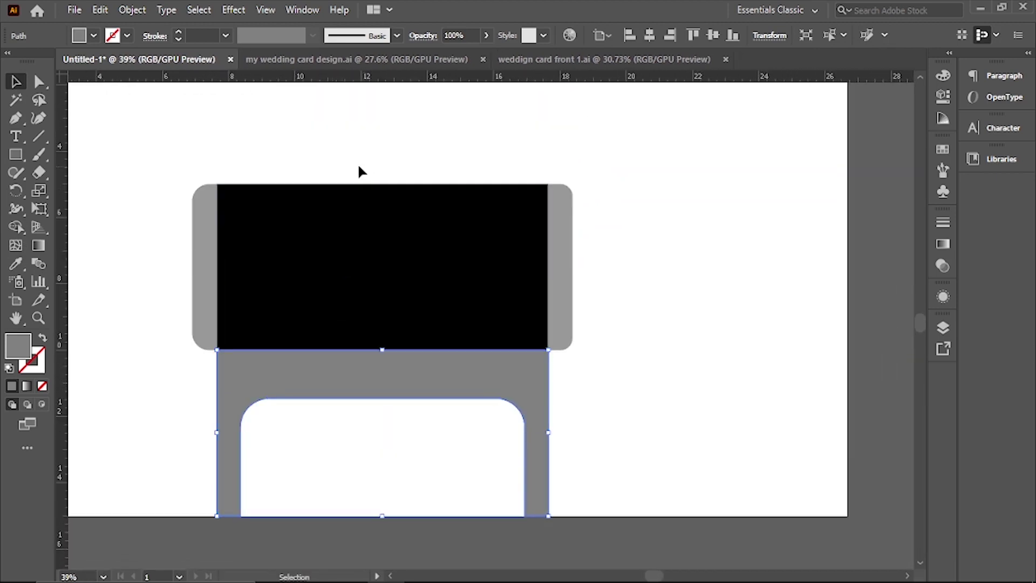
pyautogui.moveTo(432, 227); pyautogui.dragTo(319, 203)
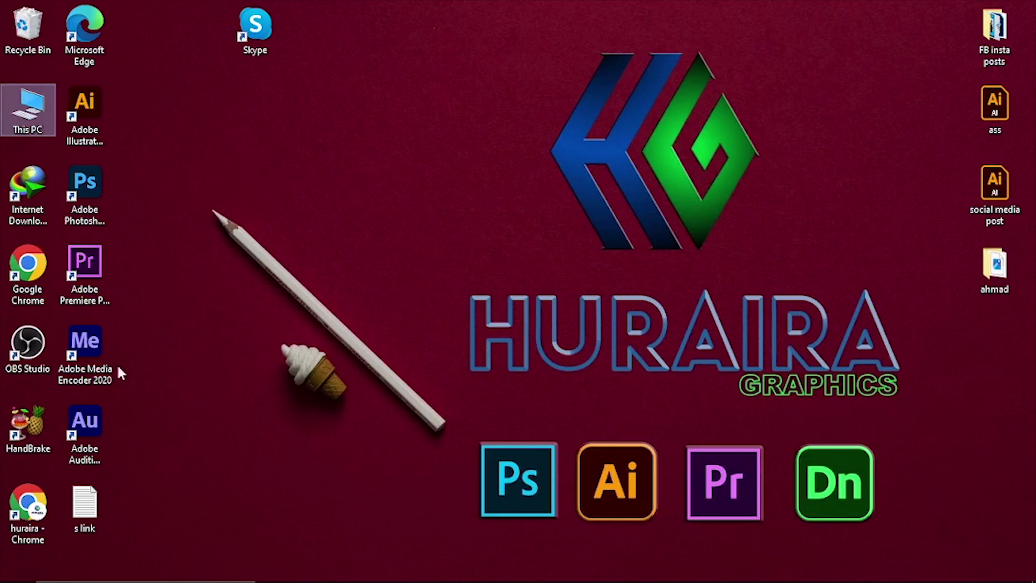
# Launch Chrome with the chosen profile and search Google for 'islamic shapes vector free download'
pyautogui.doubleClick(24, 275)
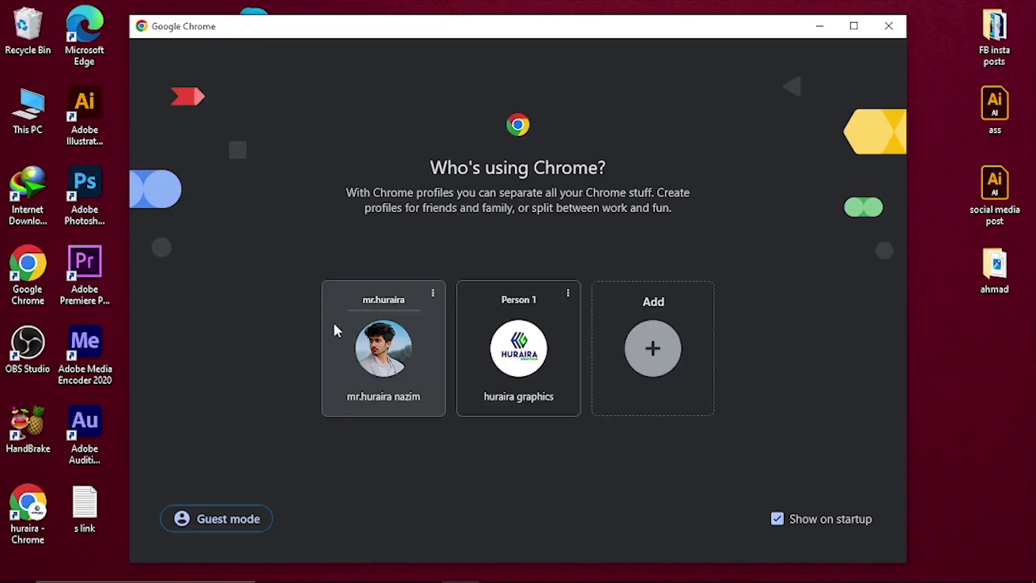
pyautogui.click(336, 329)
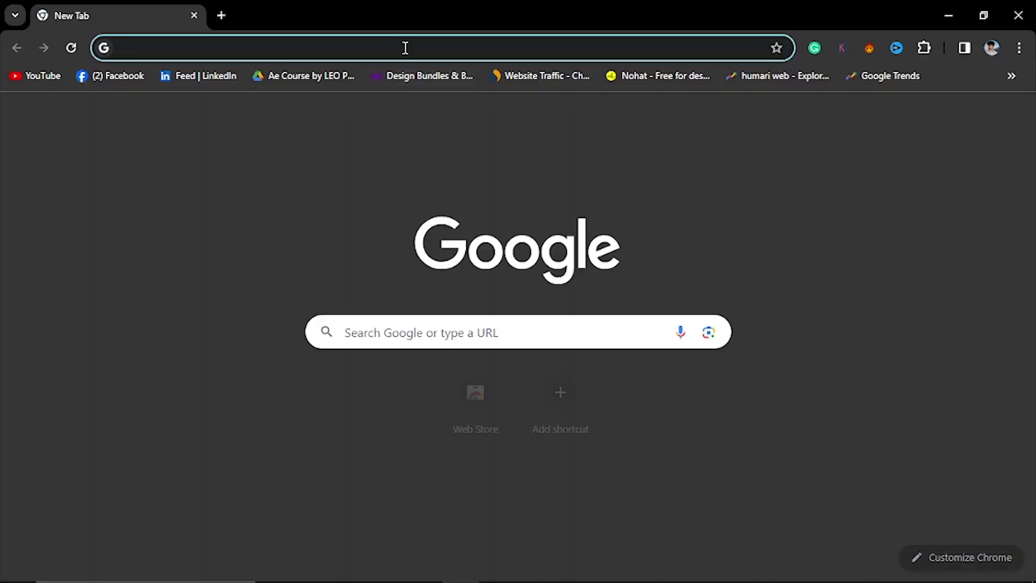
pyautogui.write('s')
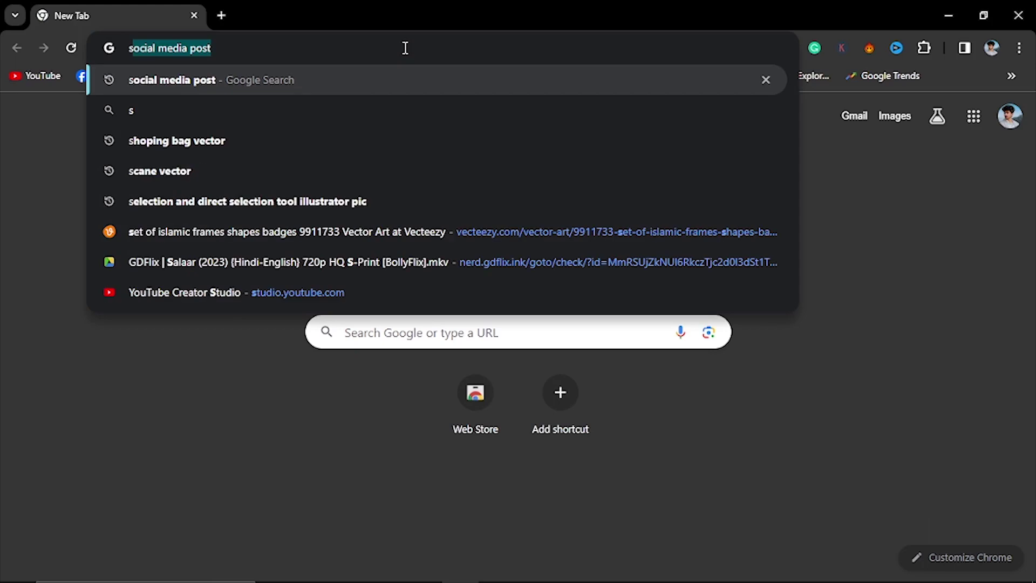
pyautogui.press('BackSpace')
pyautogui.press('BackSpace')
pyautogui.write('i')
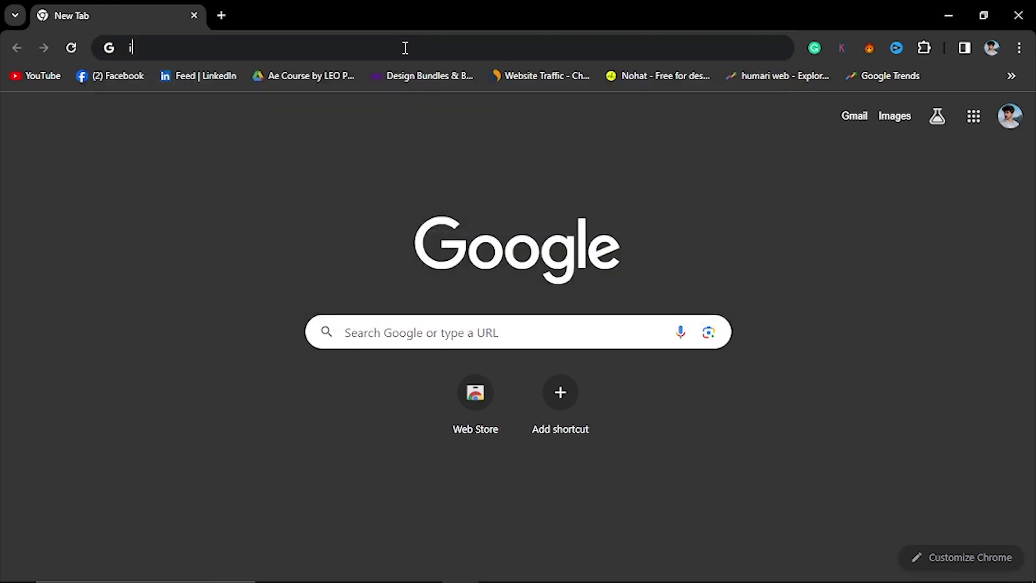
pyautogui.write('s')
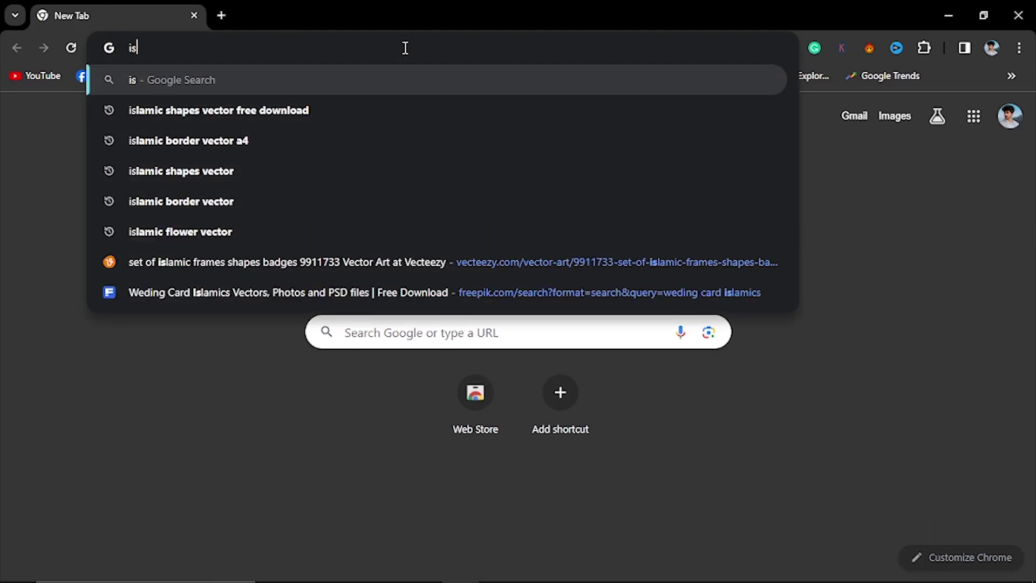
pyautogui.press('Down')
pyautogui.press('Down')
pyautogui.press('Up')
pyautogui.press('Return')
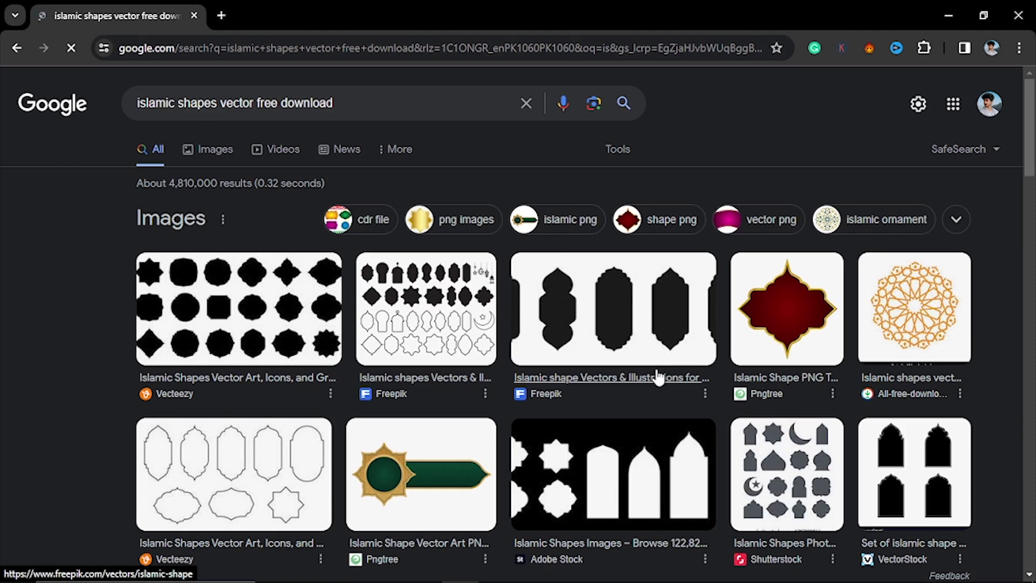
# Open the VectorStock 'Set of islamic shape' result in a new Chrome tab and view it
pyautogui.click(899, 486)
pyautogui.rightClick(897, 462)
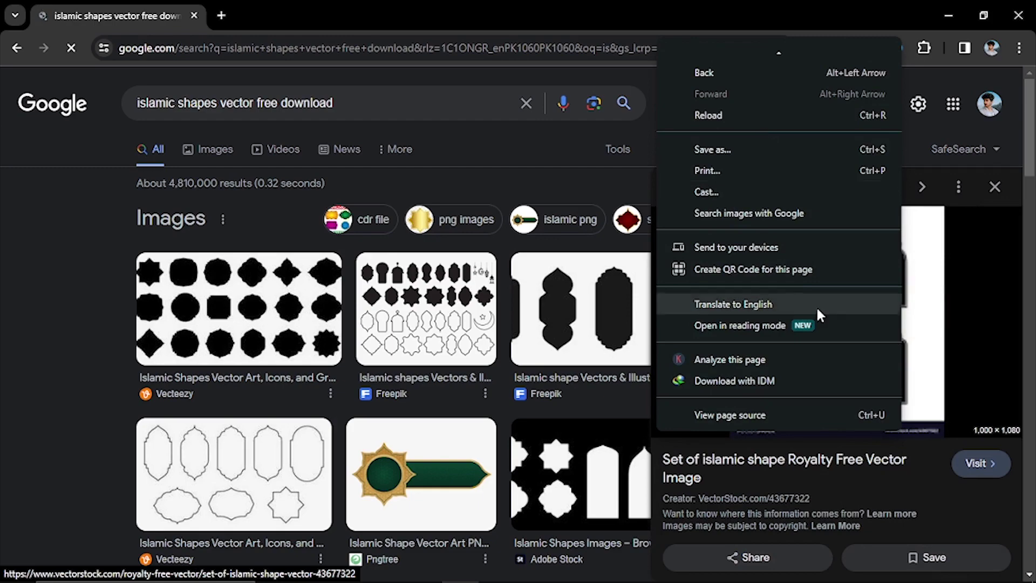
pyautogui.click(846, 313)
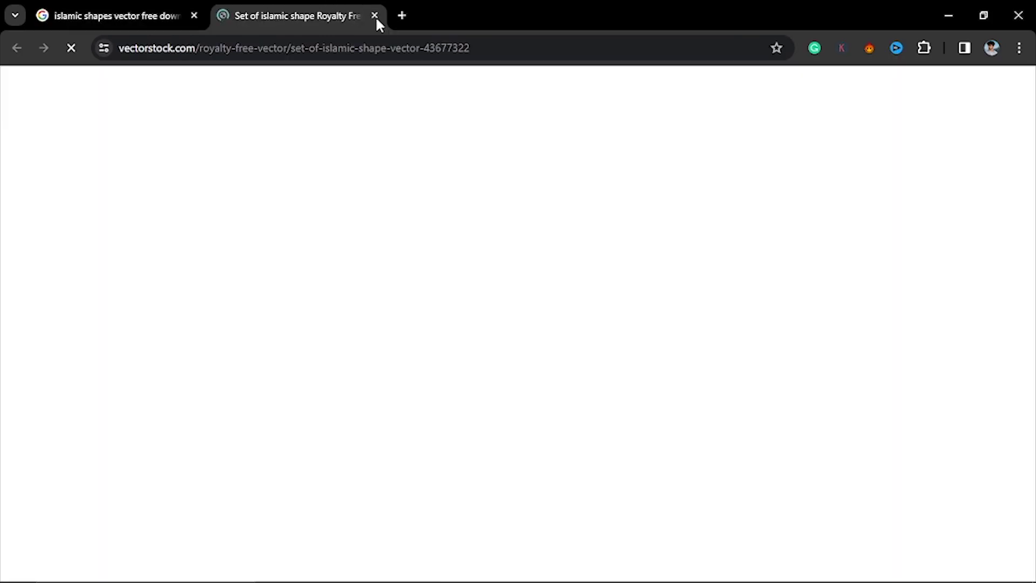
pyautogui.click(374, 15)
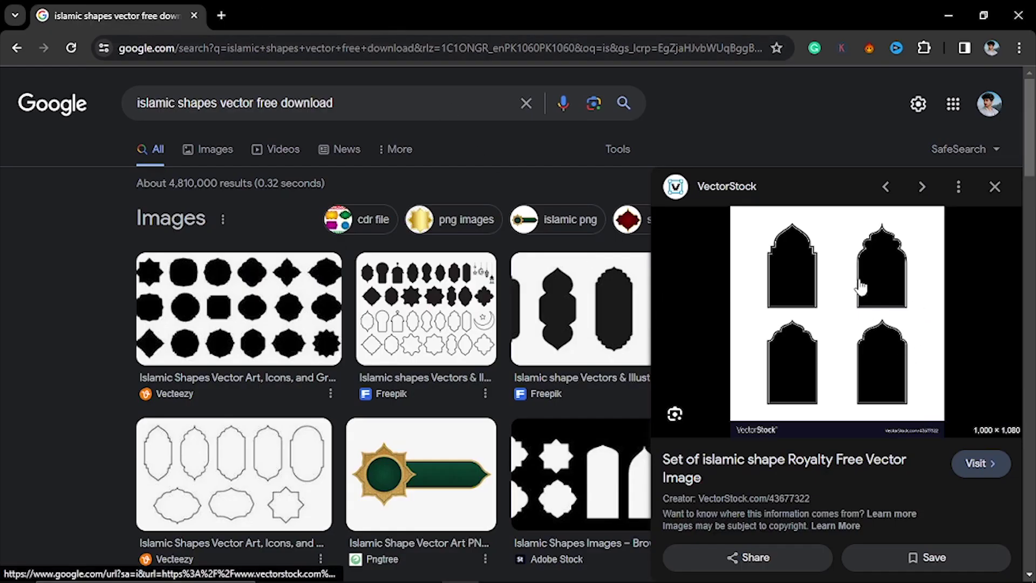
pyautogui.rightClick(846, 300)
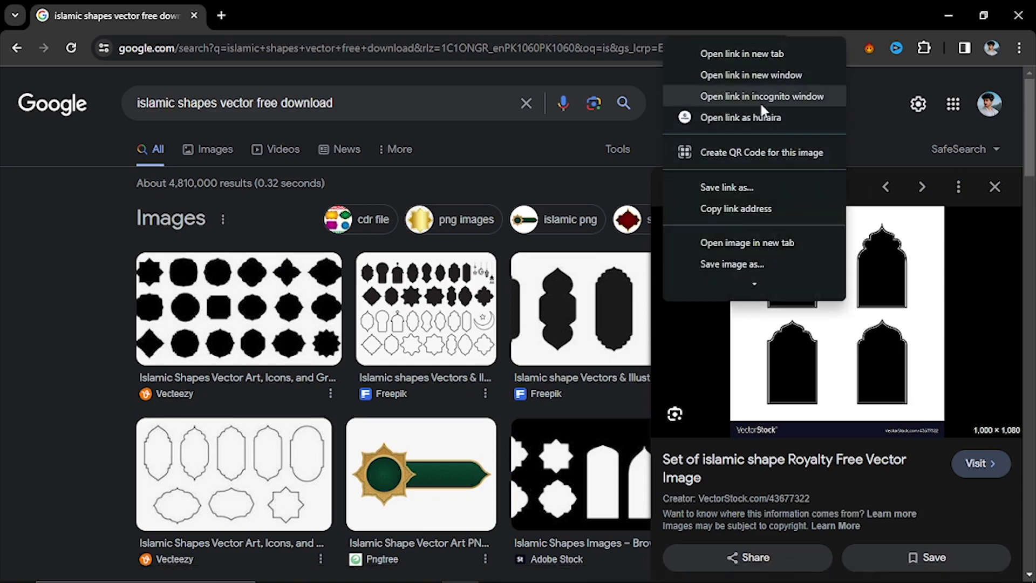
pyautogui.click(723, 54)
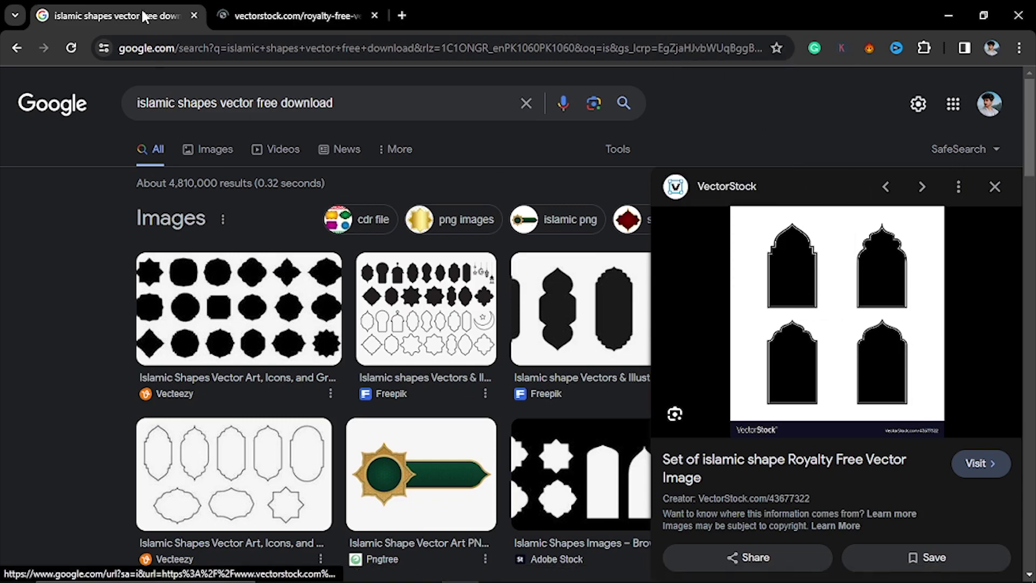
pyautogui.click(297, 15)
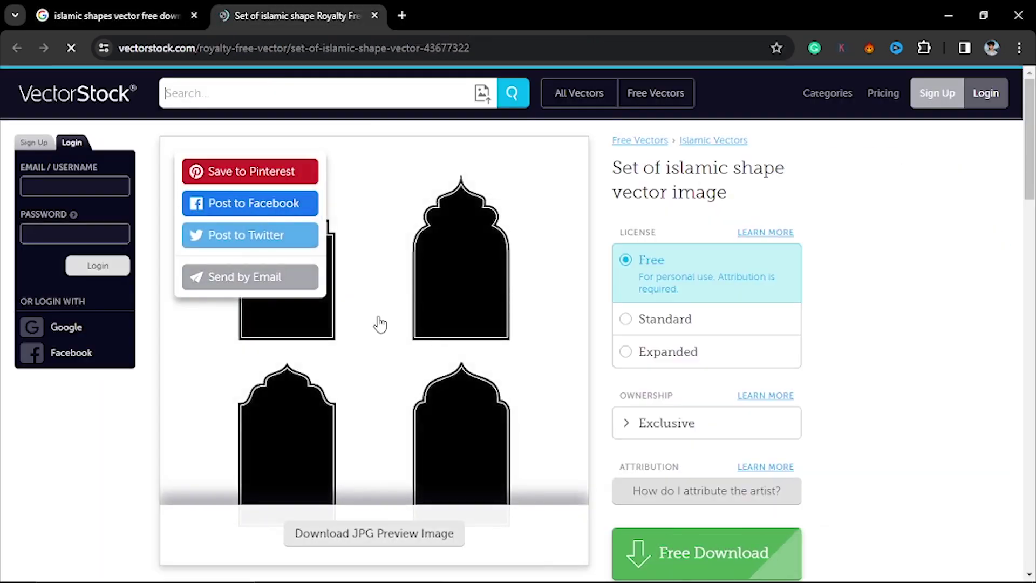
pyautogui.moveTo(1030, 157)
pyautogui.mouseDown()
pyautogui.moveTo(1032, 178)
pyautogui.moveTo(1032, 166)
pyautogui.mouseUp()
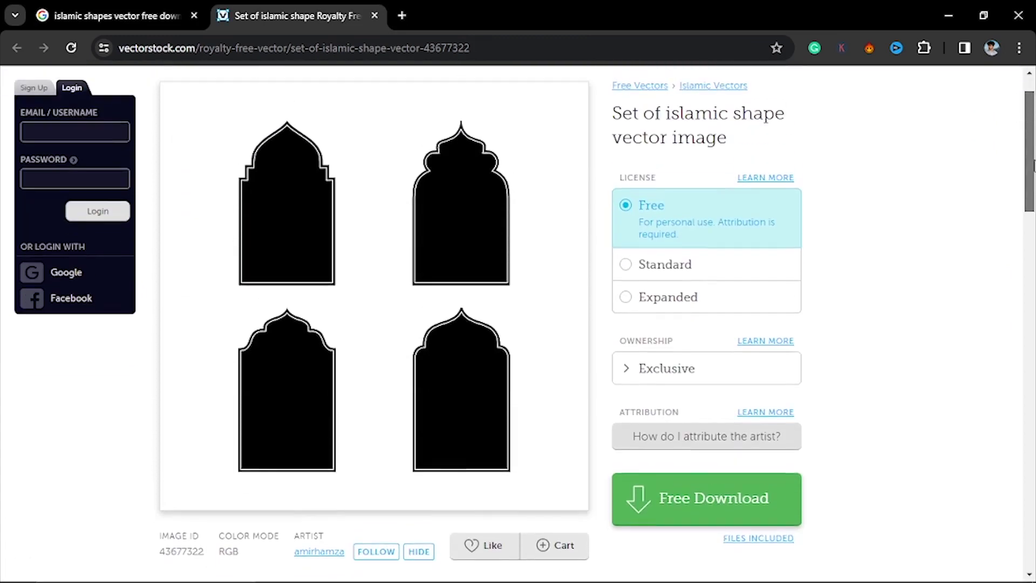
pyautogui.rightClick(475, 314)
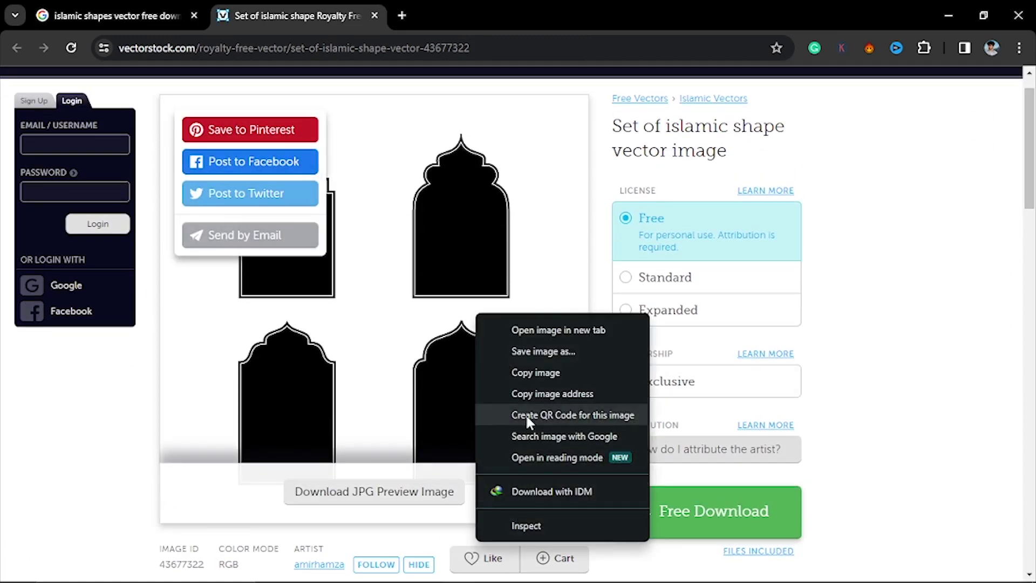
pyautogui.click(529, 378)
pyautogui.hotkey('alt', 'Tab')
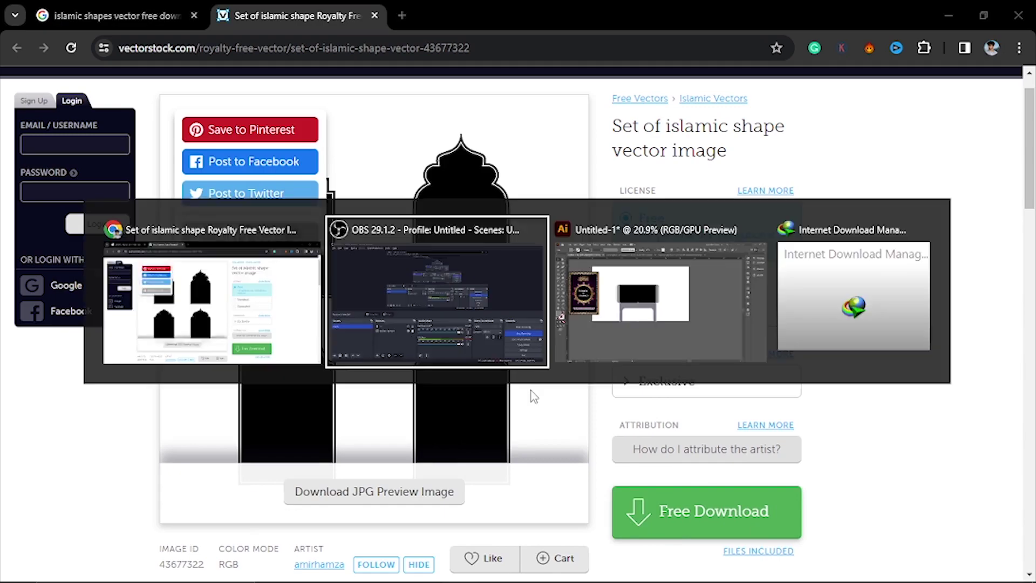
pyautogui.hotkey('alt', 'Tab')
pyautogui.hotkey('alt', 'Tab')
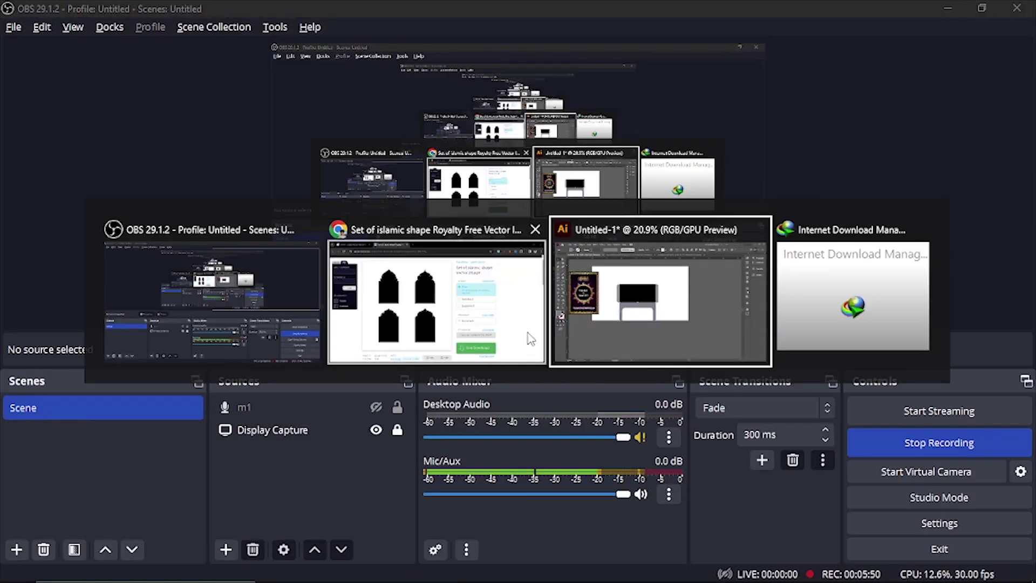
pyautogui.hotkey('ctrl', 'v')
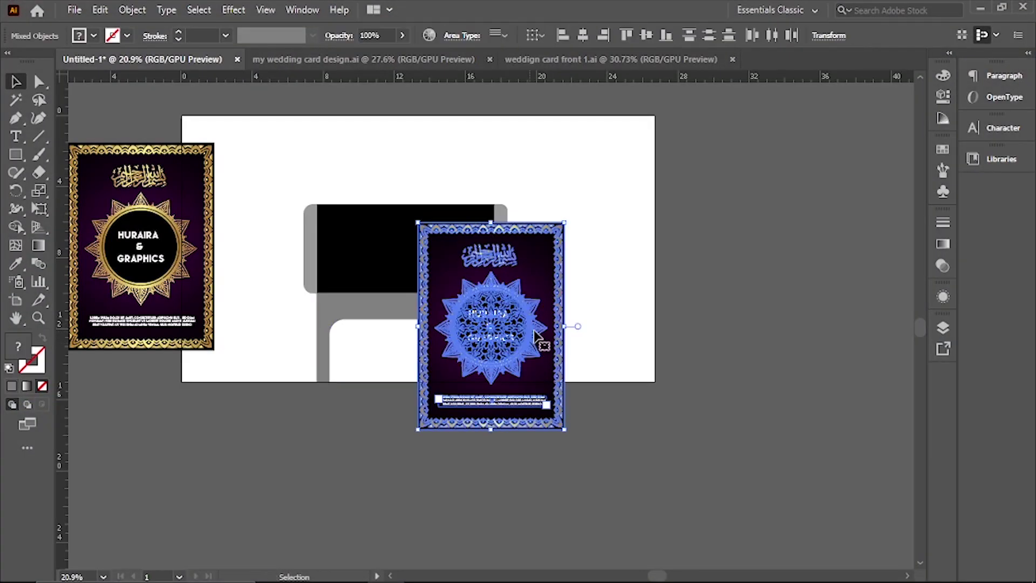
pyautogui.hotkey('ctrl', 'z')
pyautogui.hotkey('alt', 'Tab')
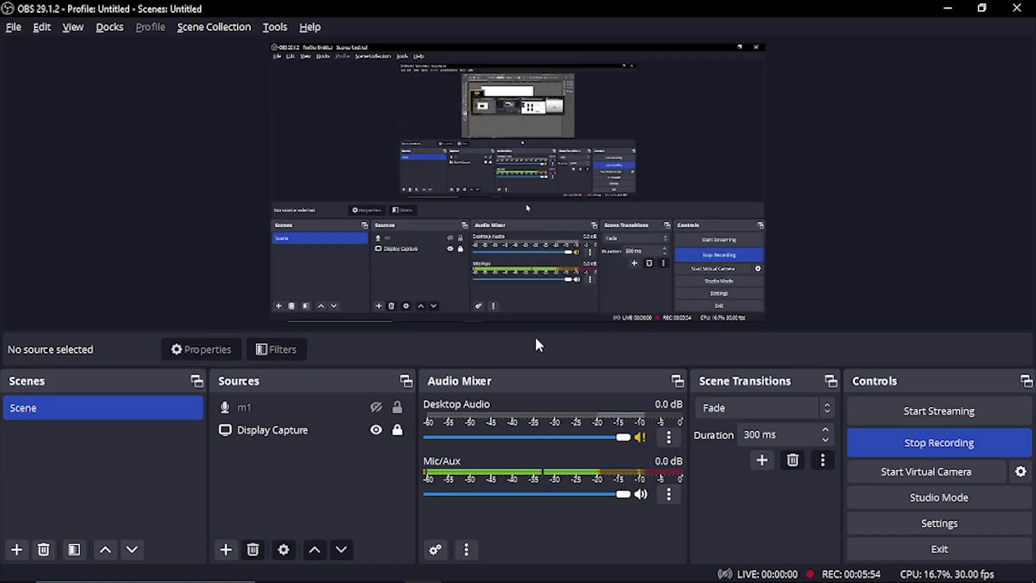
pyautogui.hotkey('alt', 'Tab')
pyautogui.press('Tab')
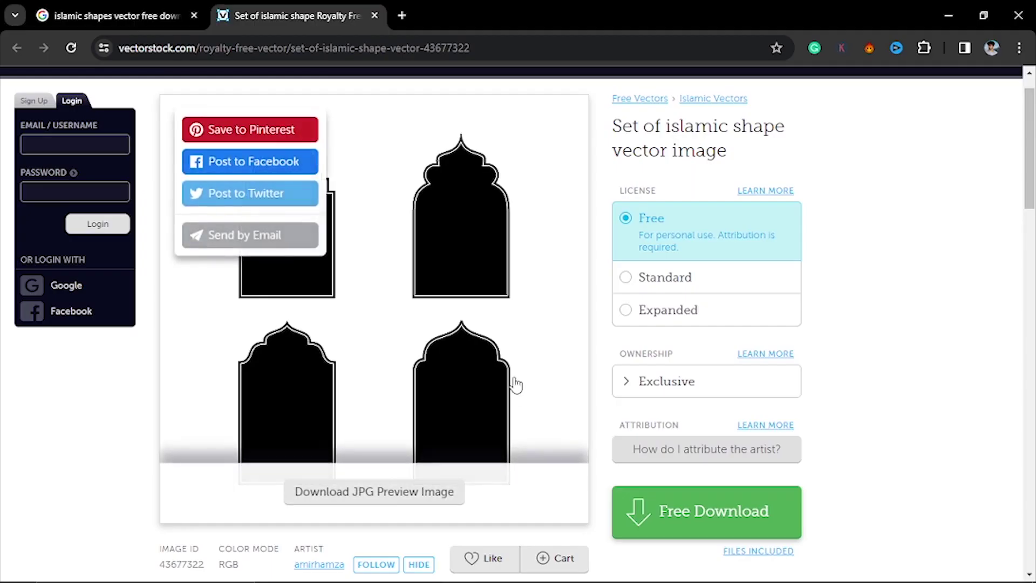
pyautogui.rightClick(460, 256)
pyautogui.click(516, 318)
pyautogui.hotkey('alt', 'Tab')
pyautogui.hotkey('alt', 'Tab')
pyautogui.press('Tab')
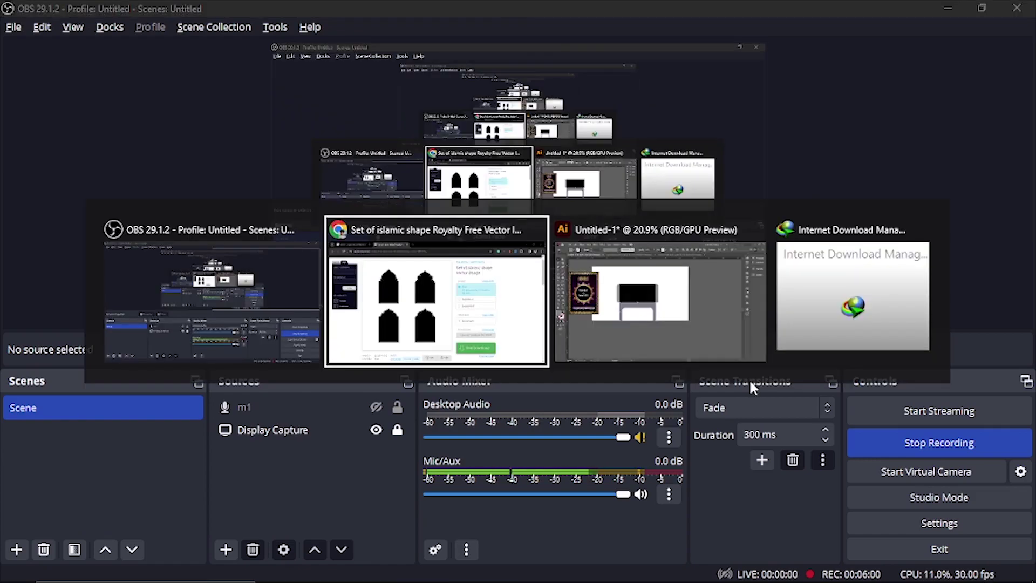
pyautogui.hotkey('ctrl', 'v')
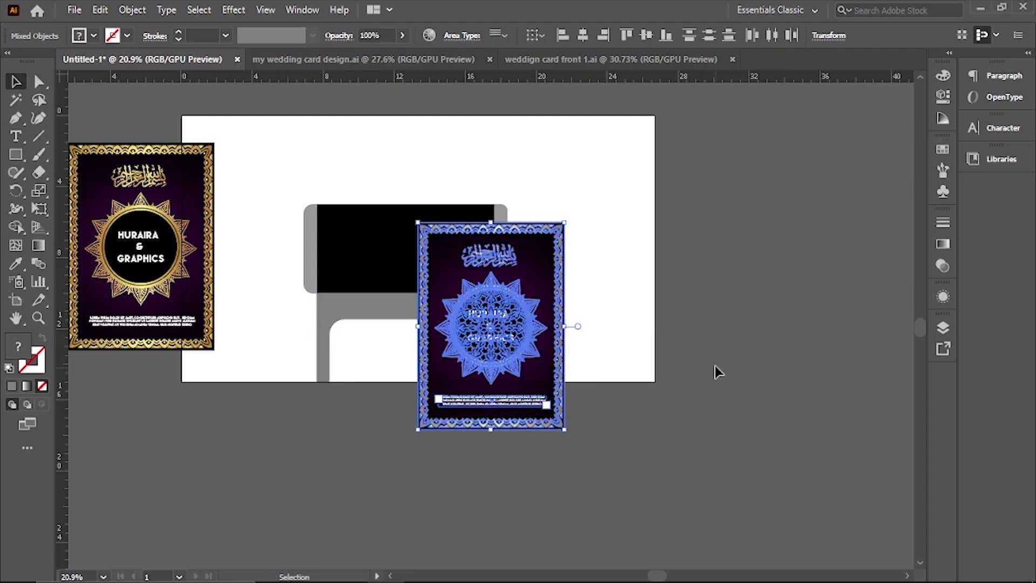
pyautogui.press('Delete')
pyautogui.hotkey('alt', 'Tab')
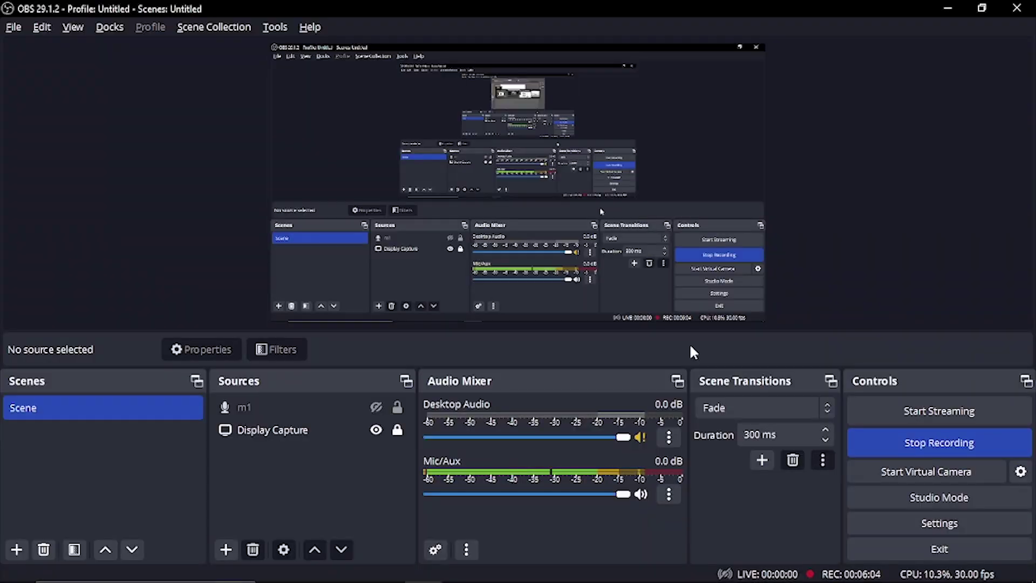
pyautogui.hotkey('alt', 'Tab')
pyautogui.hotkey('alt', 'Tab')
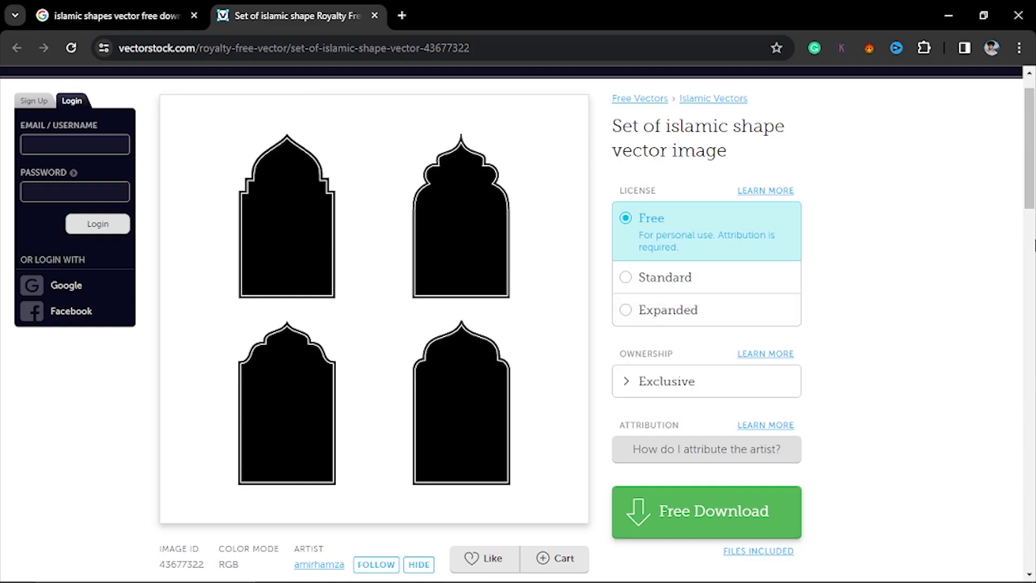
pyautogui.moveTo(1030, 178); pyautogui.dragTo(1029, 205)
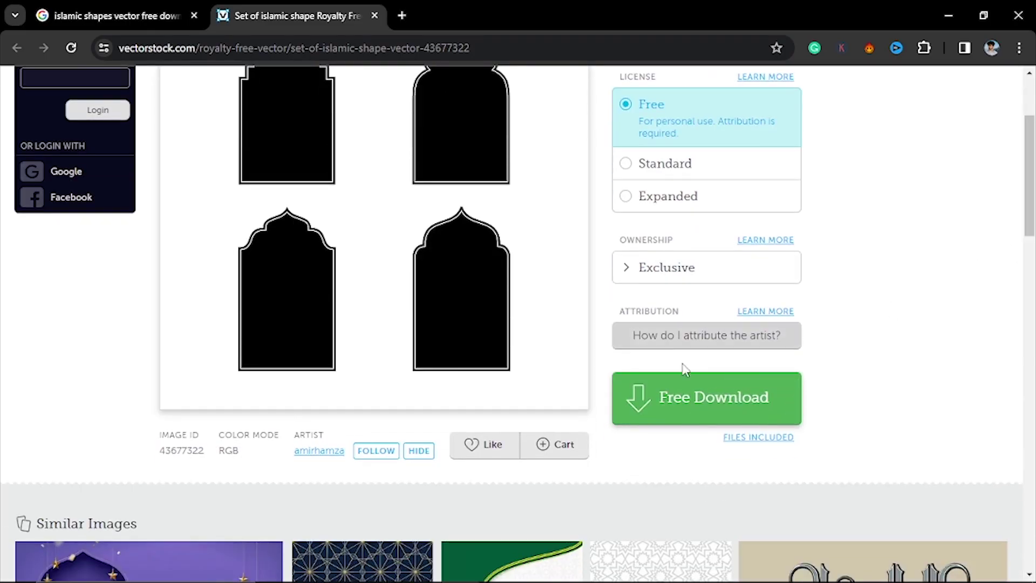
pyautogui.click(686, 418)
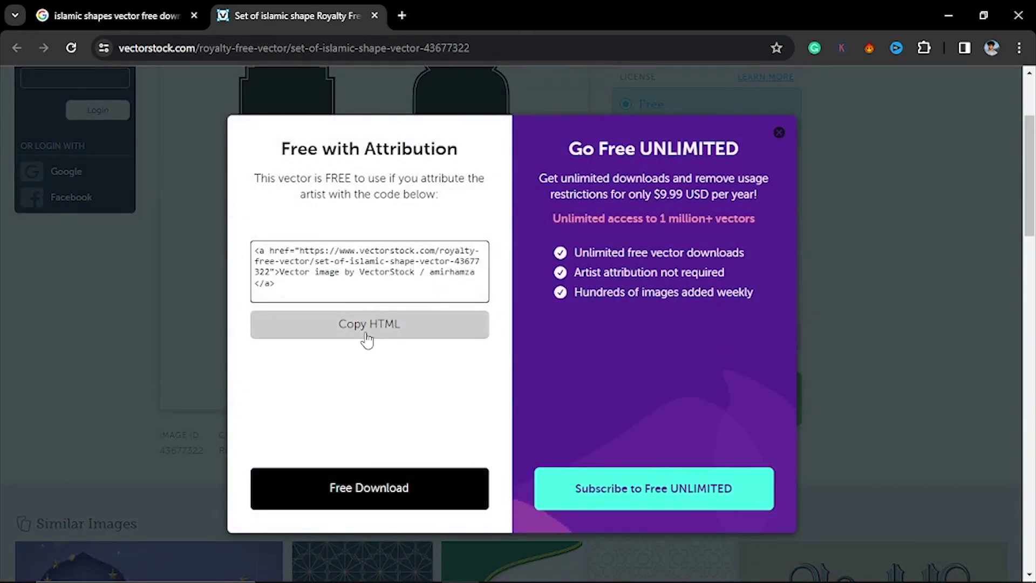
# Close the VectorStock page and switch the Google search to image results
pyautogui.click(778, 133)
pyautogui.moveTo(1030, 160)
pyautogui.mouseDown()
pyautogui.moveTo(1031, 278)
pyautogui.moveTo(1030, 81)
pyautogui.mouseUp()
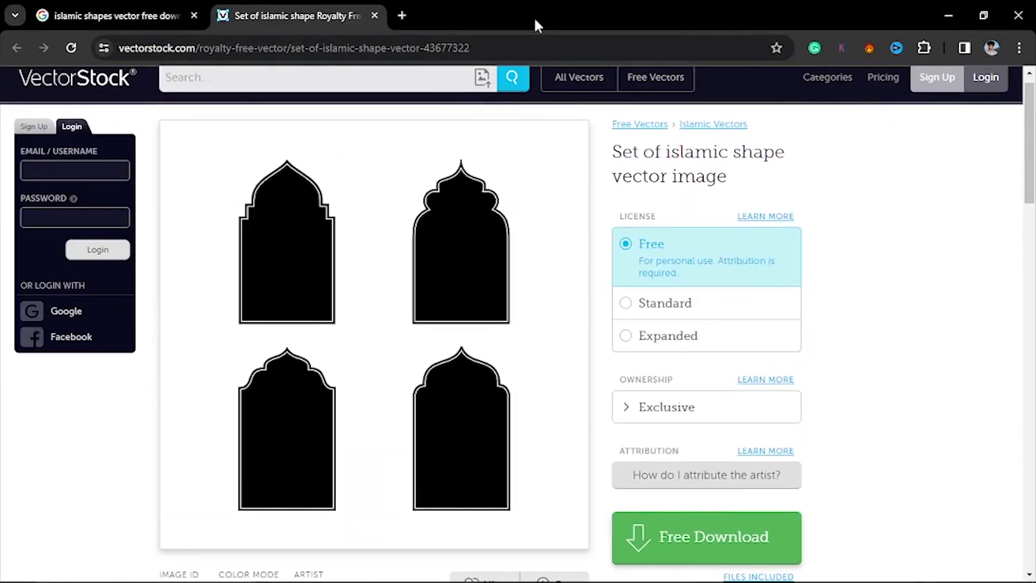
pyautogui.click(374, 15)
pyautogui.moveTo(1031, 152); pyautogui.dragTo(1032, 229)
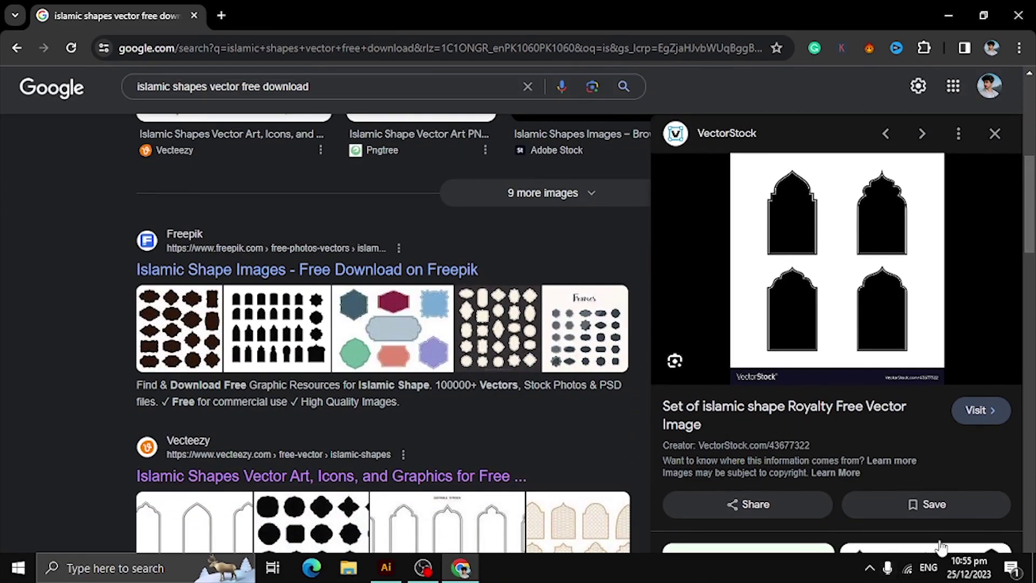
pyautogui.moveTo(1031, 205); pyautogui.dragTo(1031, 127)
pyautogui.click(200, 151)
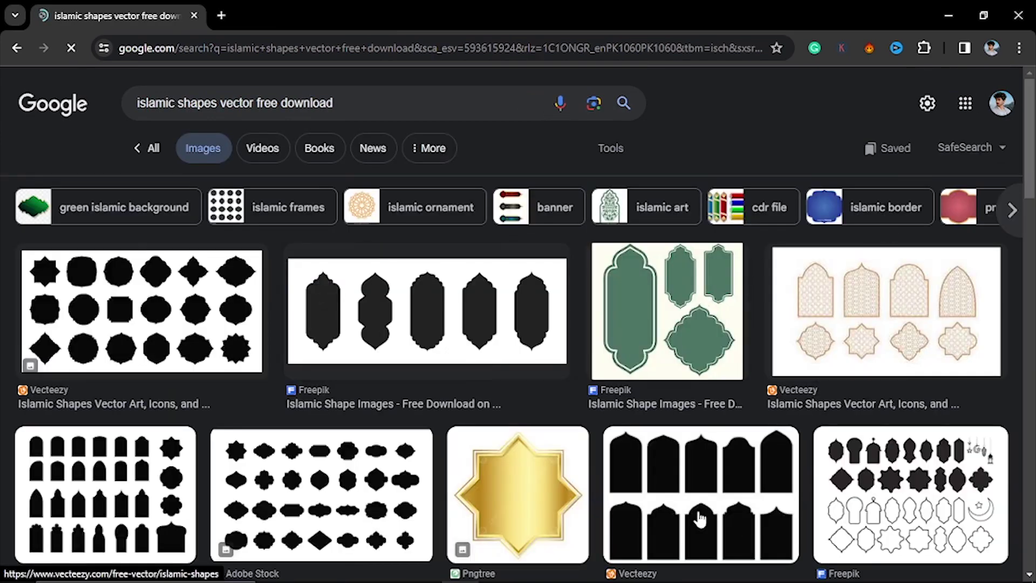
pyautogui.scroll(-4, 700, 489)
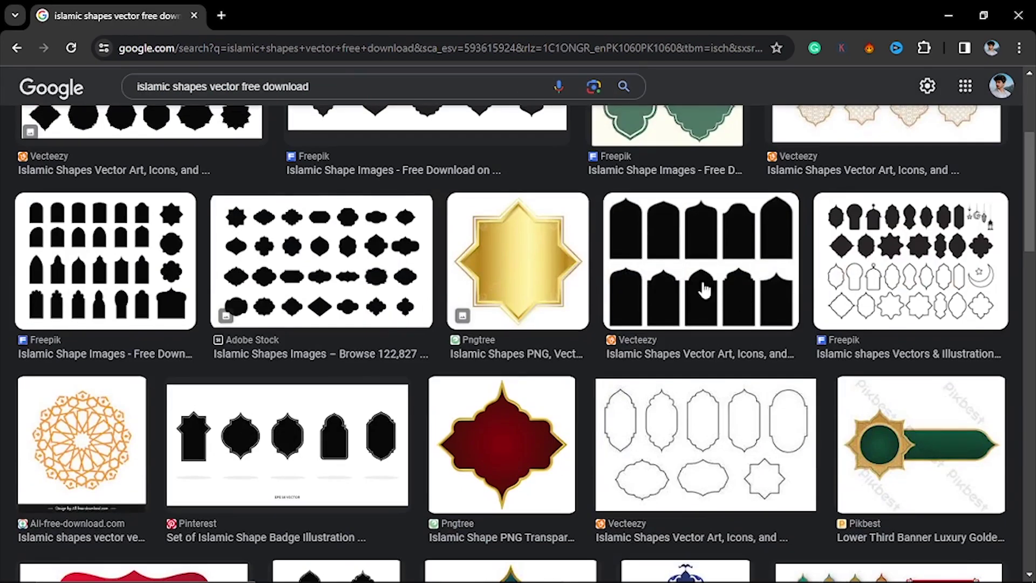
# Copy the Vecteezy black arches image and paste it into the Illustrator envelope document
pyautogui.click(669, 283)
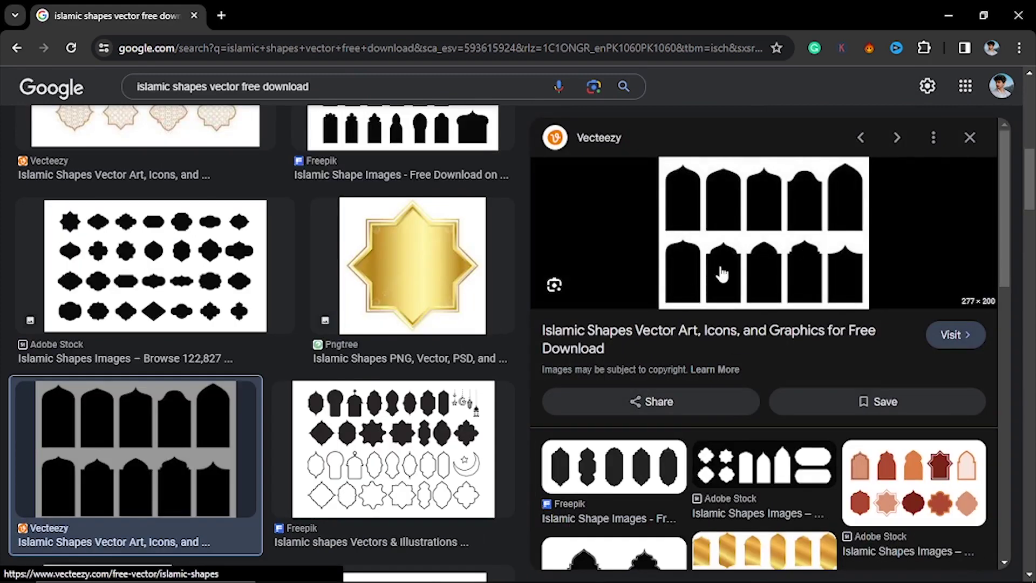
pyautogui.rightClick(762, 258)
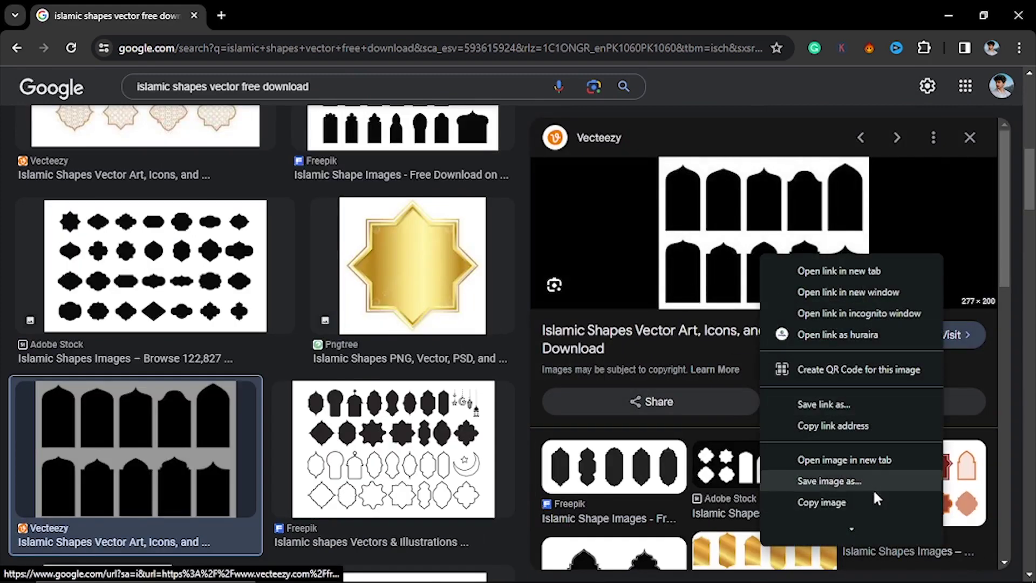
pyautogui.click(867, 515)
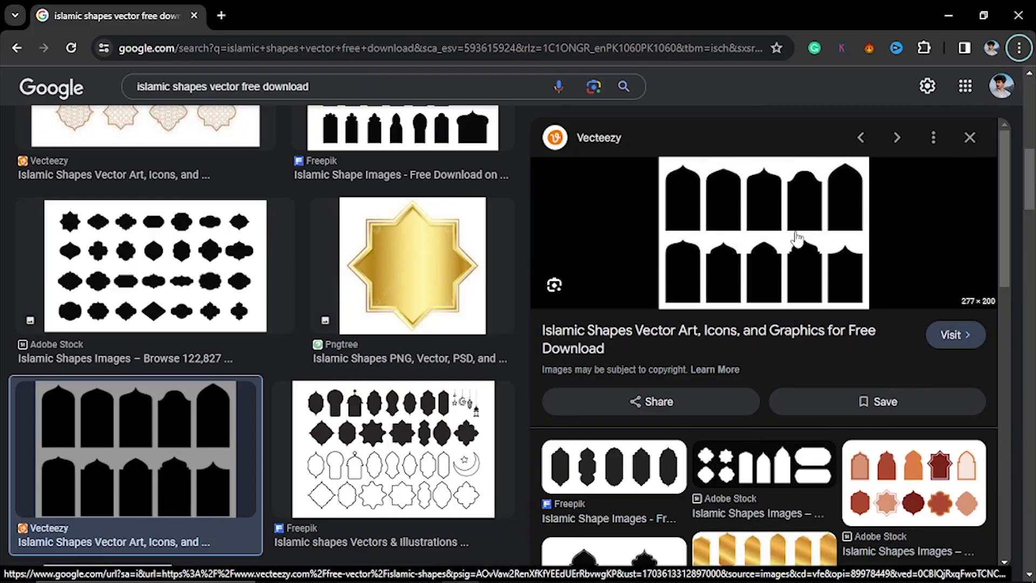
pyautogui.hotkey('alt', 'Tab')
pyautogui.hotkey('alt', 'Tab')
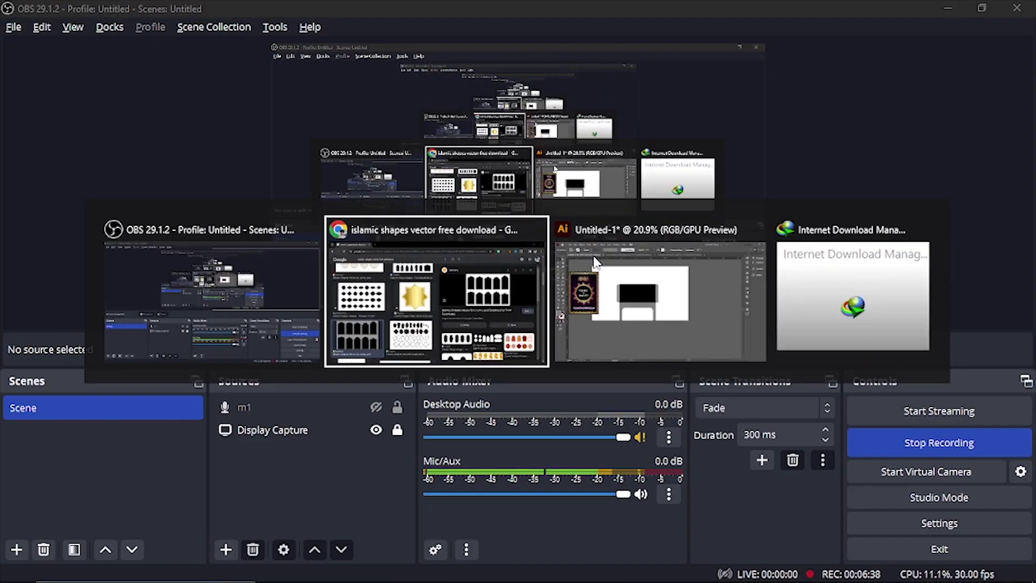
pyautogui.hotkey('alt', 'Tab')
pyautogui.hotkey('ctrl', 'v')
# Scale up the pasted arches image and position it beside the artboard
pyautogui.moveTo(489, 326)
pyautogui.mouseDown()
pyautogui.moveTo(572, 273)
pyautogui.moveTo(1023, 438)
pyautogui.moveTo(731, 400)
pyautogui.moveTo(830, 413)
pyautogui.mouseUp()
pyautogui.moveTo(767, 376)
pyautogui.mouseDown()
pyautogui.moveTo(731, 341)
pyautogui.moveTo(931, 344)
pyautogui.mouseUp()
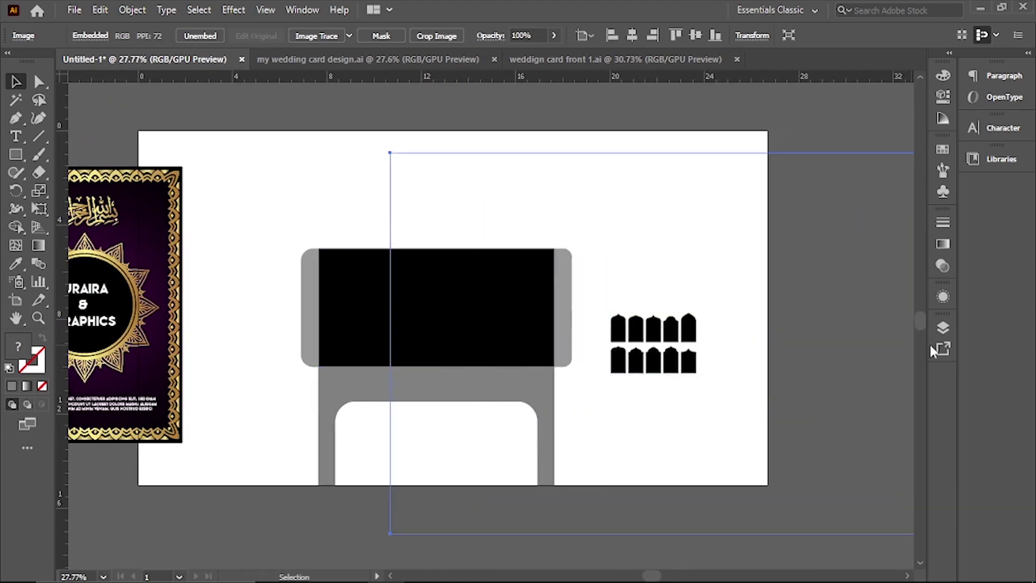
pyautogui.moveTo(780, 364)
pyautogui.mouseDown()
pyautogui.moveTo(616, 350)
pyautogui.moveTo(305, 296)
pyautogui.moveTo(377, 295)
pyautogui.mouseUp()
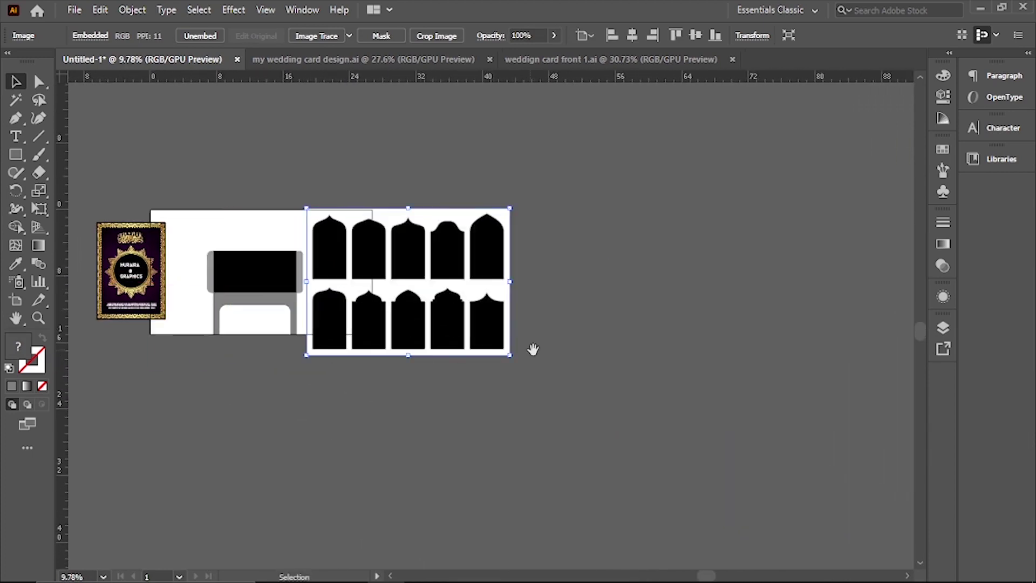
pyautogui.moveTo(489, 310); pyautogui.dragTo(570, 323)
# Image Trace the arches picture, expand it and ungroup the resulting shapes
pyautogui.click(331, 37)
pyautogui.moveTo(645, 351)
pyautogui.mouseDown()
pyautogui.moveTo(830, 407)
pyautogui.moveTo(788, 407)
pyautogui.moveTo(838, 413)
pyautogui.moveTo(724, 411)
pyautogui.mouseUp()
pyautogui.press('v')
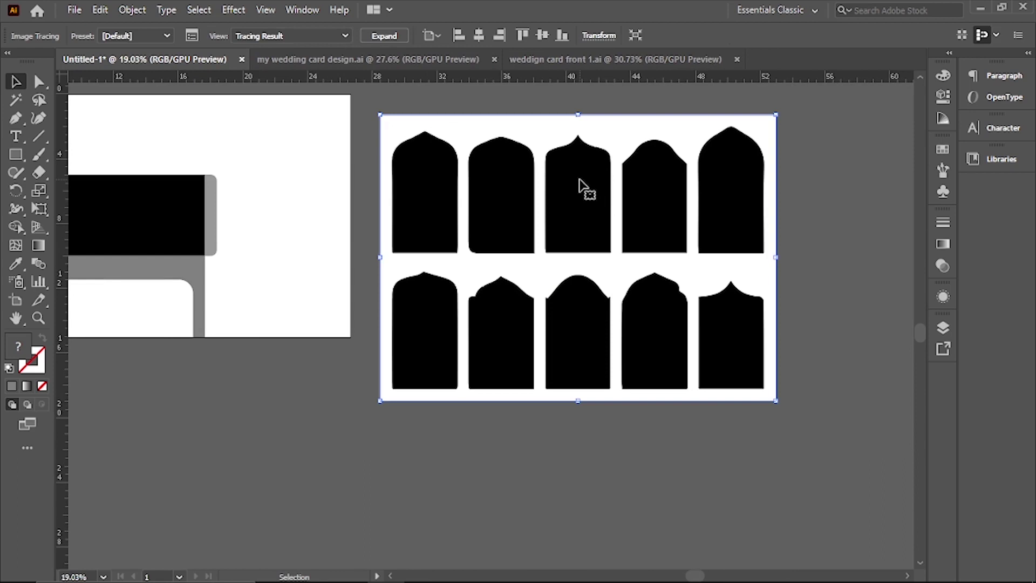
pyautogui.scroll(-2, 574, 259)
pyautogui.click(384, 35)
pyautogui.press('ctrl')
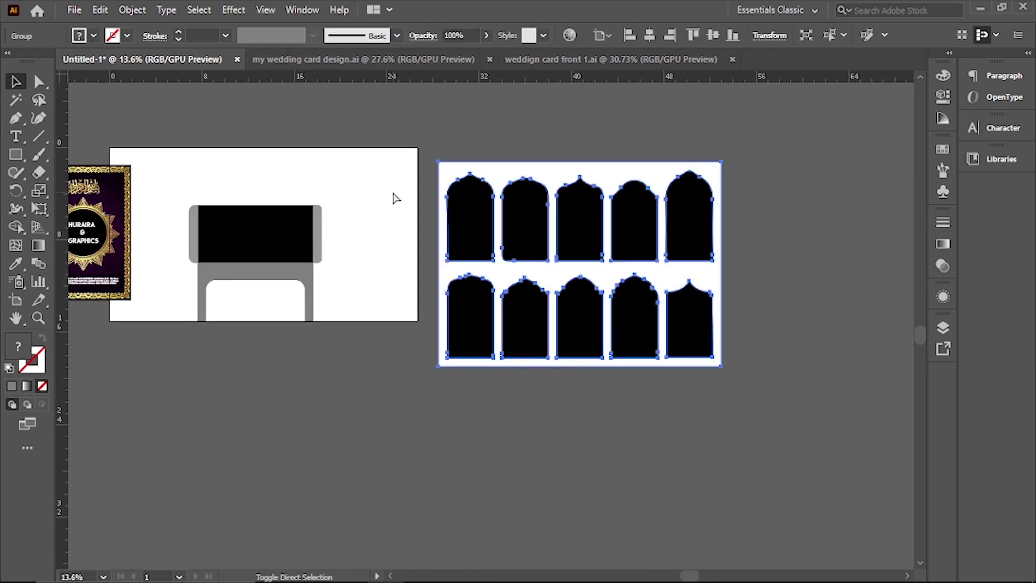
pyautogui.hotkey('ctrl', 'shift', 'g')
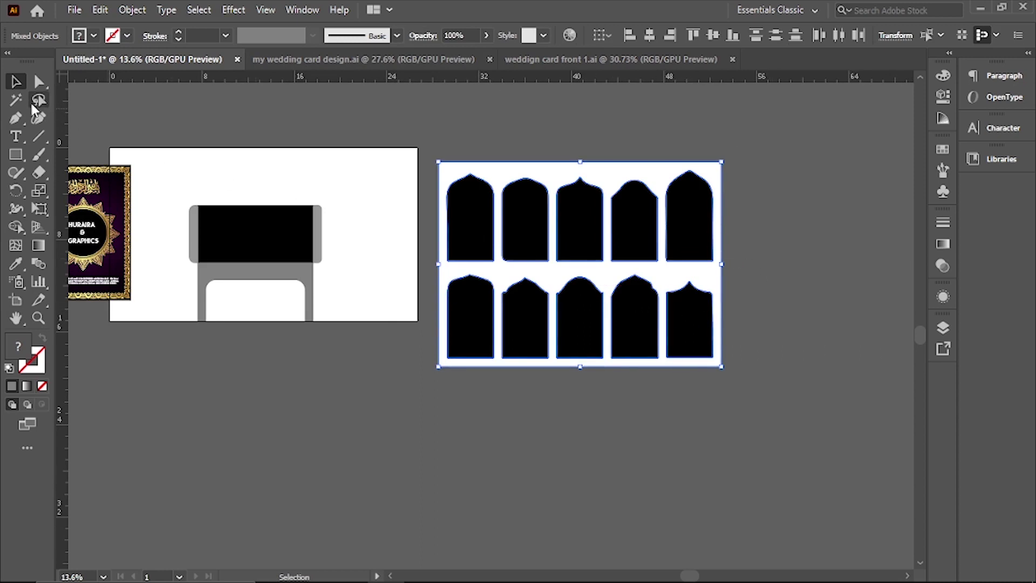
# Delete the white background and extra arches, placing the remaining arch over the black rectangle
pyautogui.click(16, 99)
pyautogui.click(560, 170)
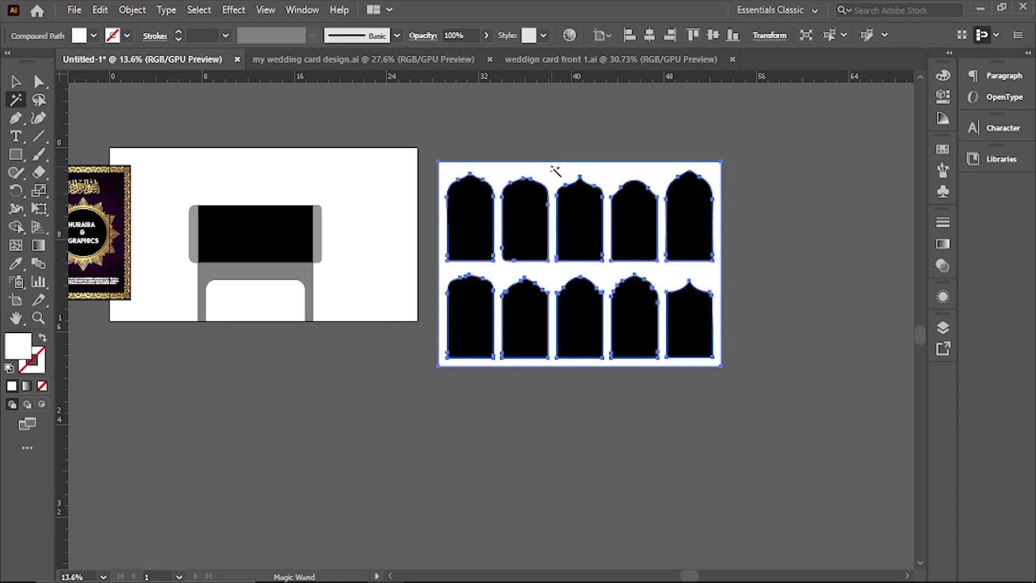
pyautogui.press('Delete')
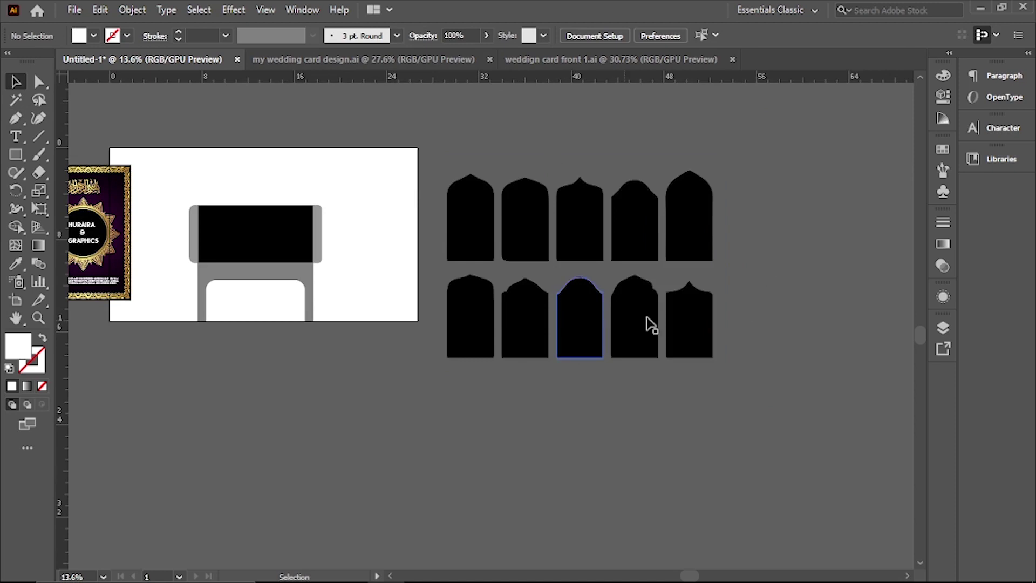
pyautogui.moveTo(446, 424); pyautogui.dragTo(448, 423)
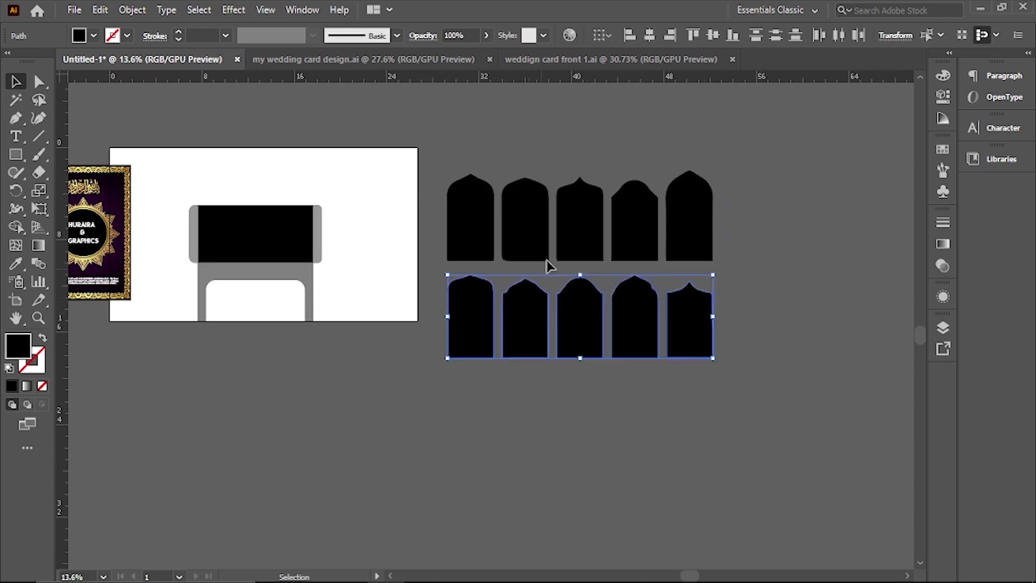
pyautogui.press('Delete')
pyautogui.moveTo(634, 279); pyautogui.dragTo(633, 279)
pyautogui.press('Delete')
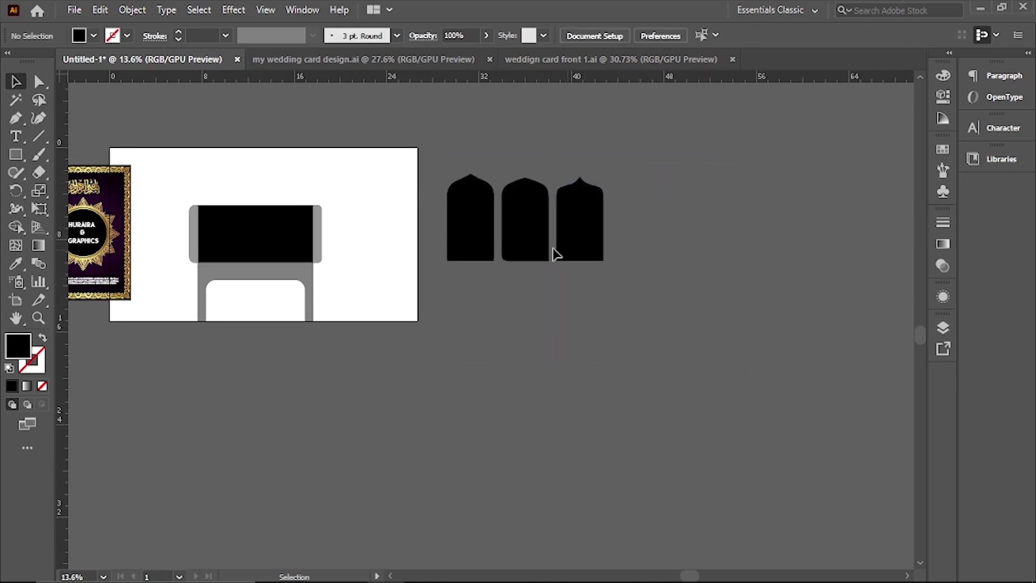
pyautogui.moveTo(503, 264); pyautogui.dragTo(525, 284)
pyautogui.press('Delete')
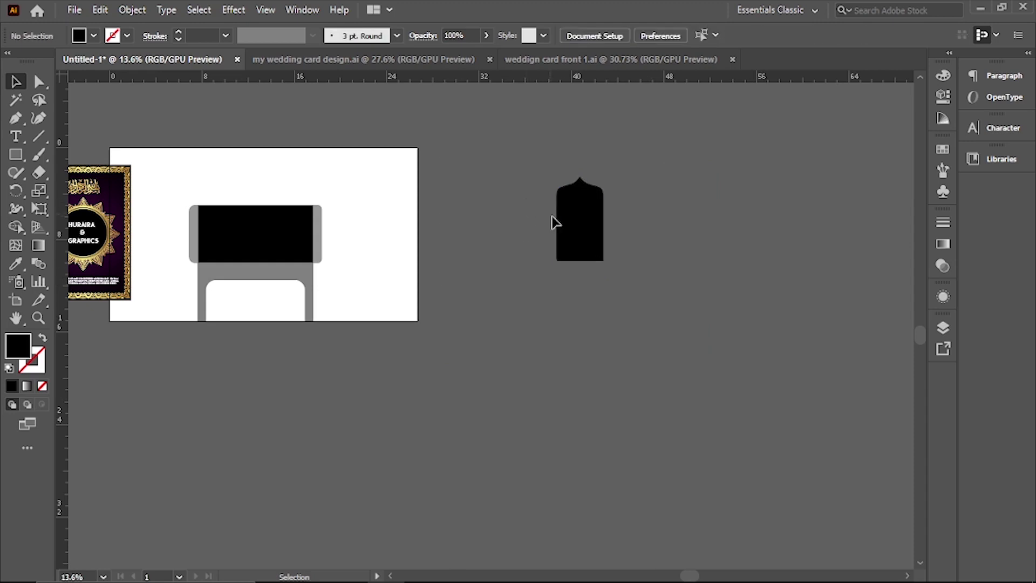
pyautogui.moveTo(561, 234)
pyautogui.mouseDown()
pyautogui.moveTo(185, 227)
pyautogui.moveTo(208, 186)
pyautogui.mouseUp()
pyautogui.moveTo(297, 256)
pyautogui.mouseDown()
pyautogui.moveTo(500, 336)
pyautogui.moveTo(363, 331)
pyautogui.mouseUp()
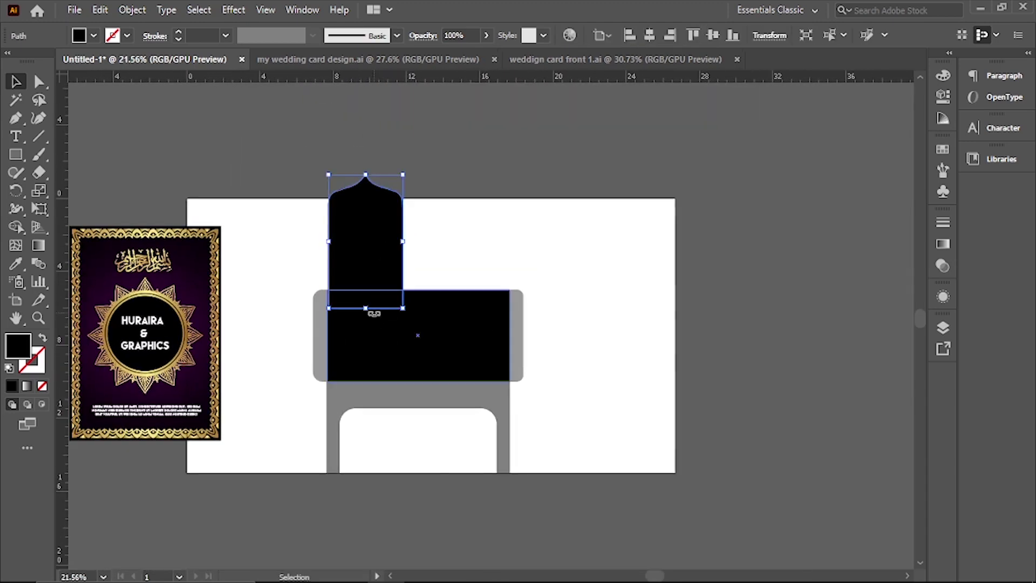
# Slice the arch with a horizontal Pen line and Shape Builder away the lower part, leaving the dome
pyautogui.moveTo(367, 261)
pyautogui.mouseDown()
pyautogui.moveTo(367, 241)
pyautogui.moveTo(689, 271)
pyautogui.mouseUp()
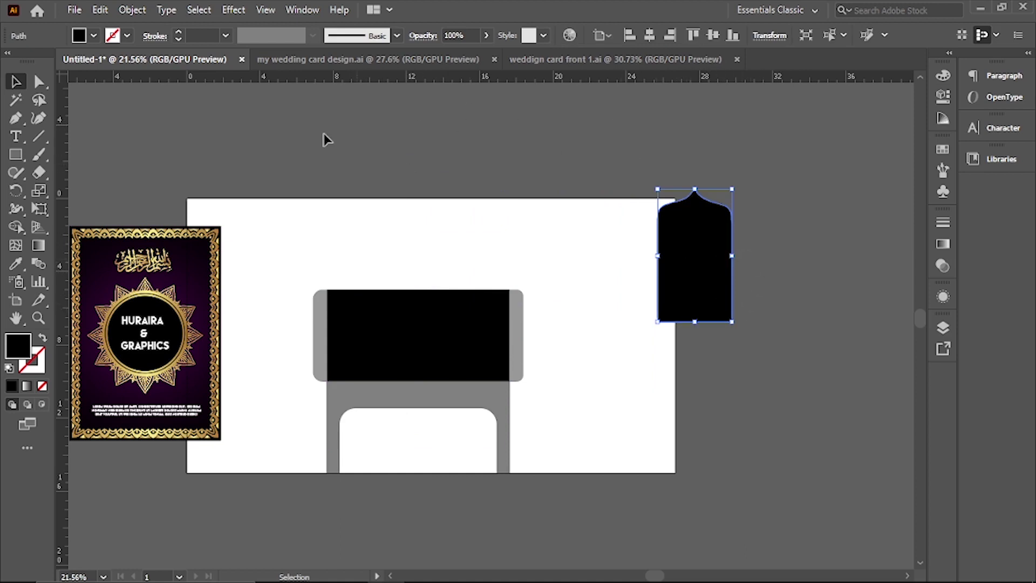
pyautogui.click(13, 120)
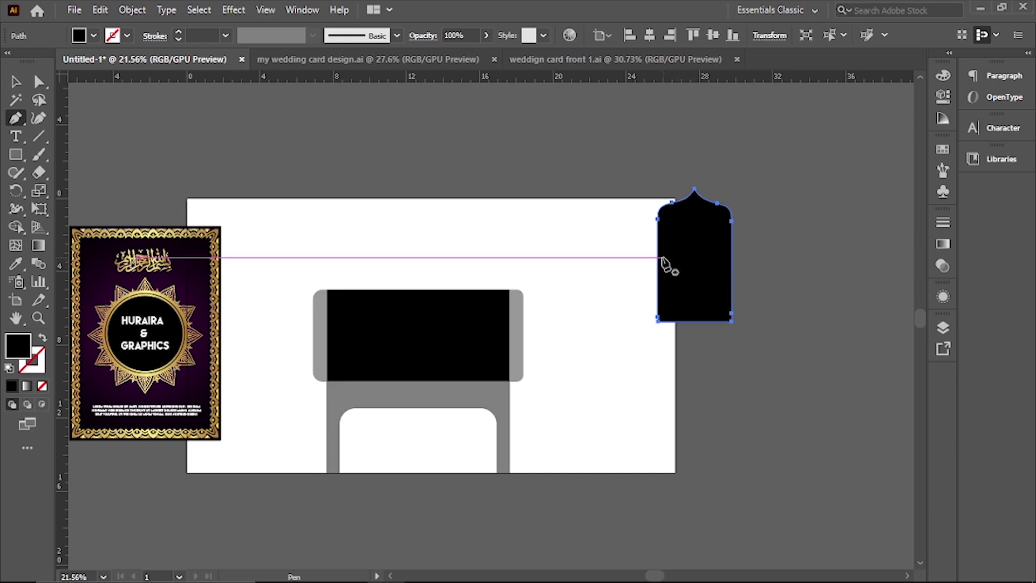
pyautogui.moveTo(648, 253); pyautogui.dragTo(746, 252)
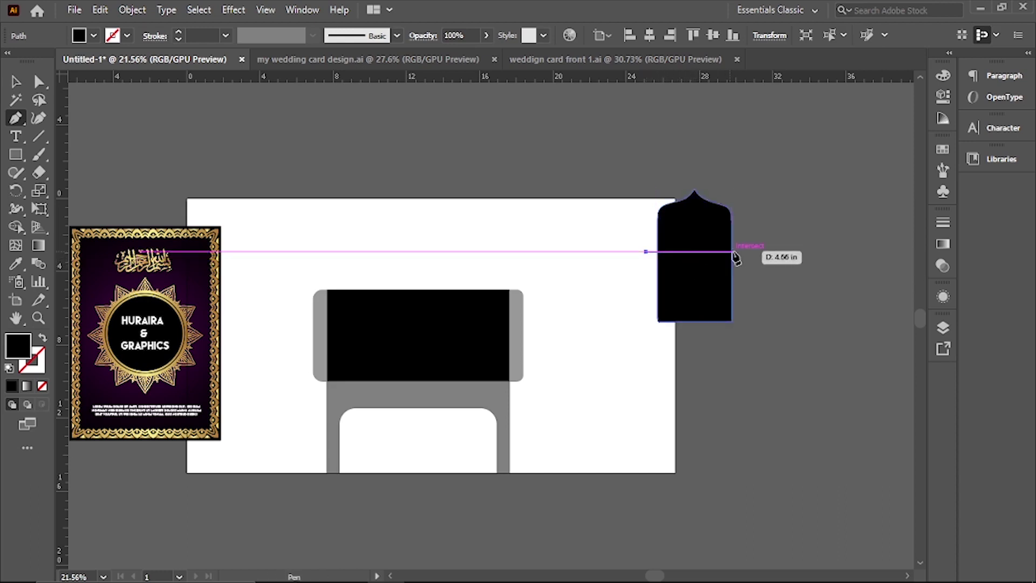
pyautogui.press('v')
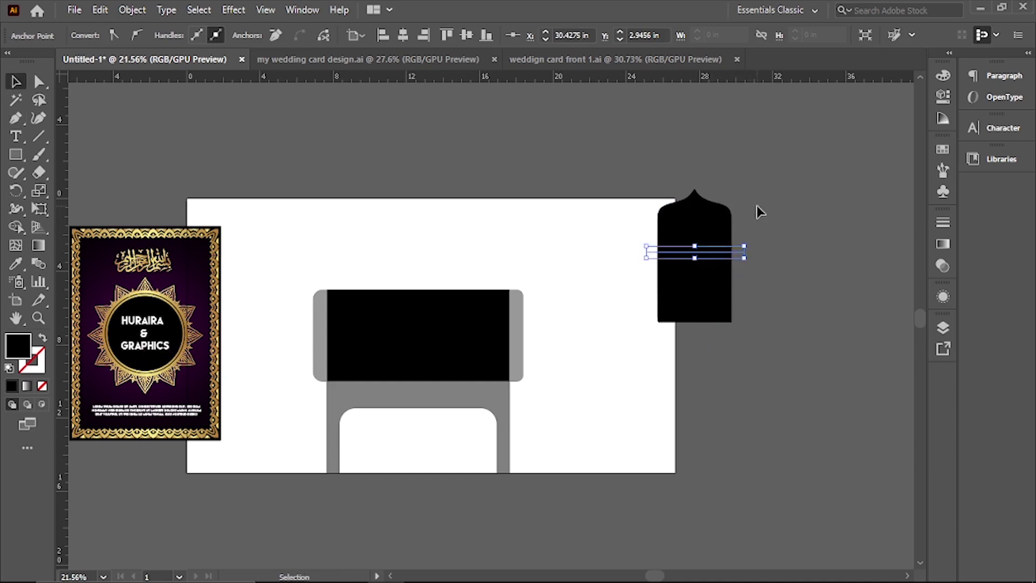
pyautogui.moveTo(758, 210); pyautogui.dragTo(689, 391)
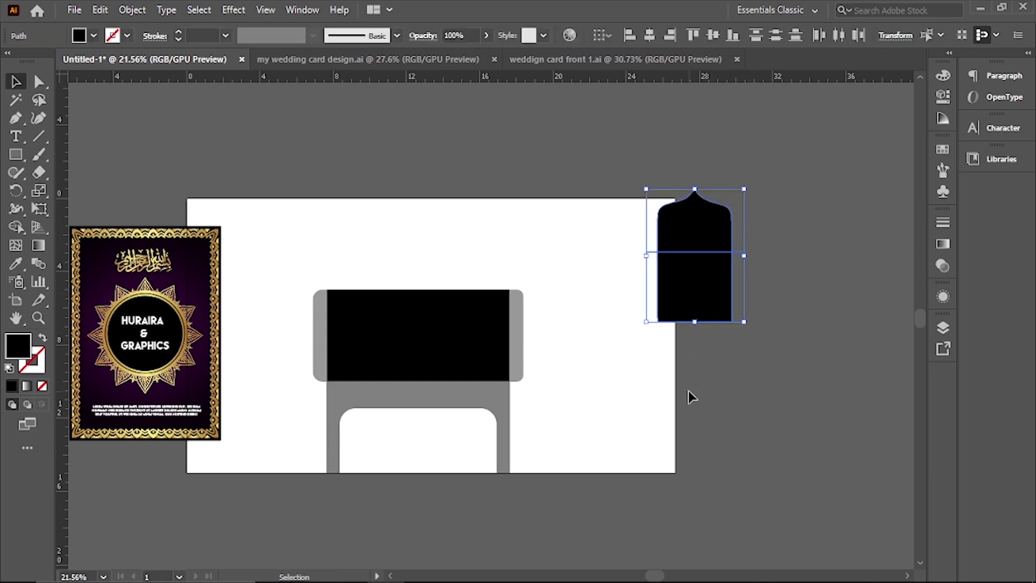
pyautogui.click(17, 227)
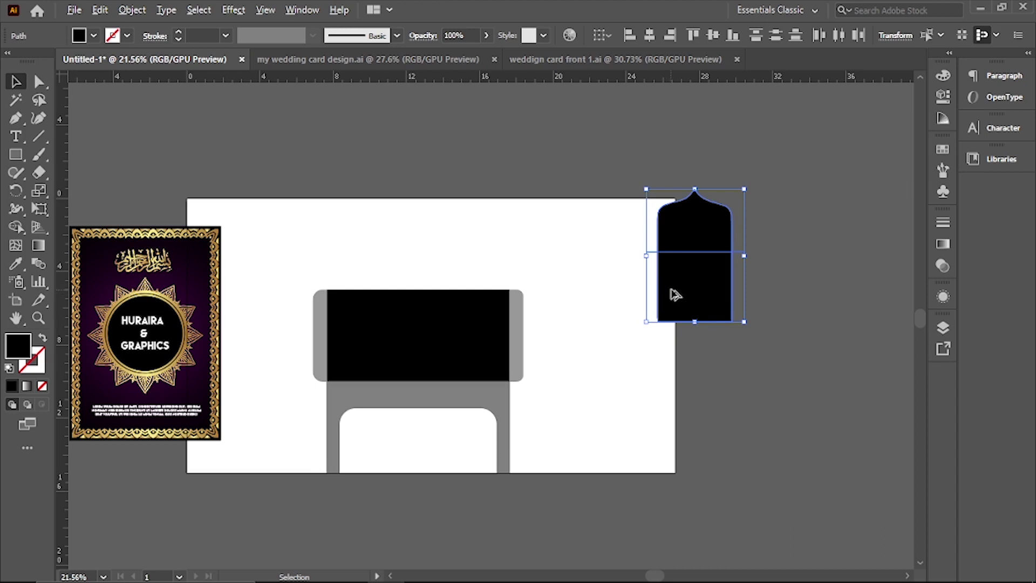
pyautogui.click(12, 229)
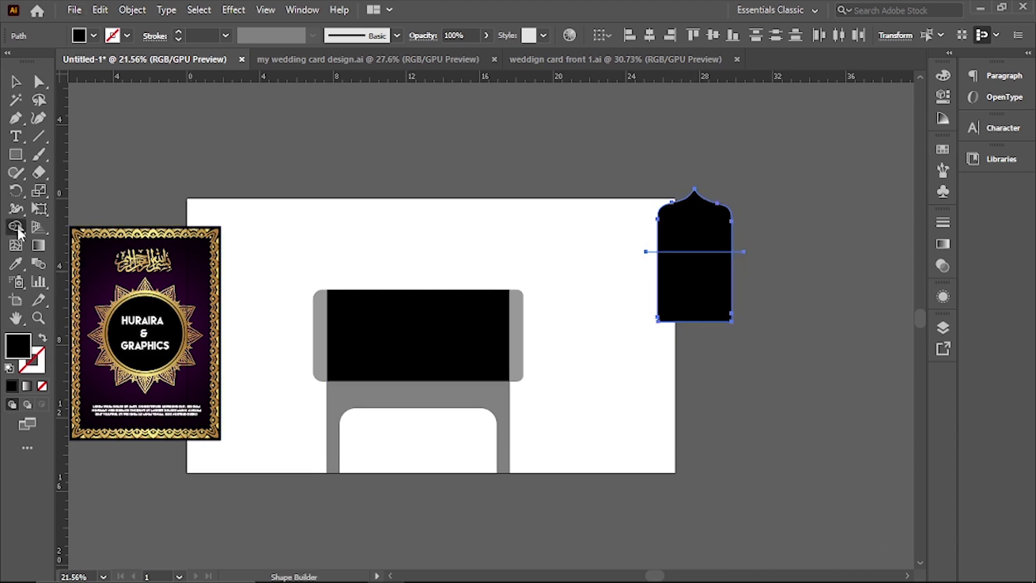
pyautogui.keyDown('alt'); pyautogui.click(695, 282); pyautogui.keyUp('alt')
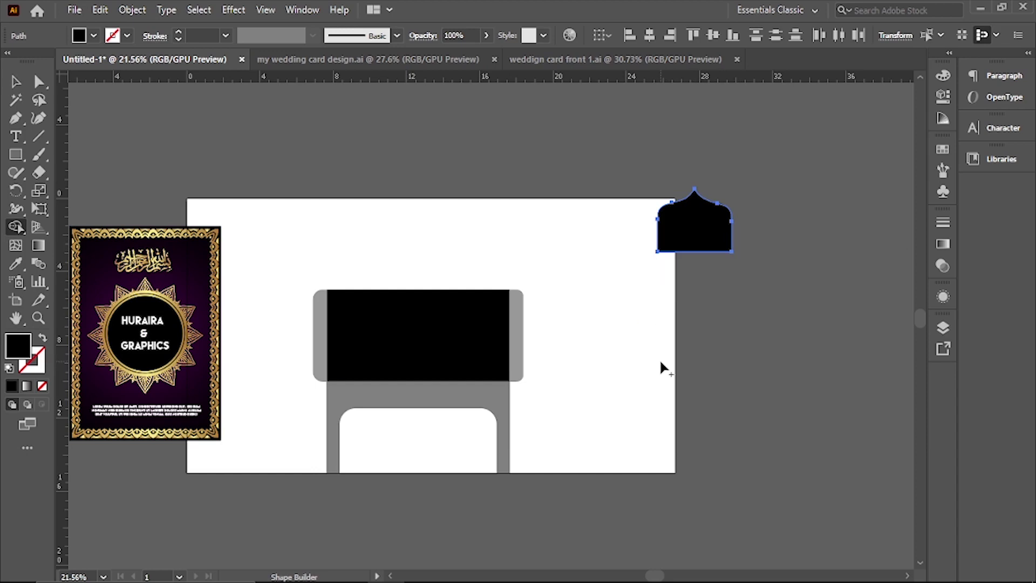
pyautogui.press('v')
pyautogui.click(700, 279)
pyautogui.moveTo(700, 252)
pyautogui.mouseDown()
pyautogui.moveTo(276, 320)
pyautogui.moveTo(352, 243)
pyautogui.mouseUp()
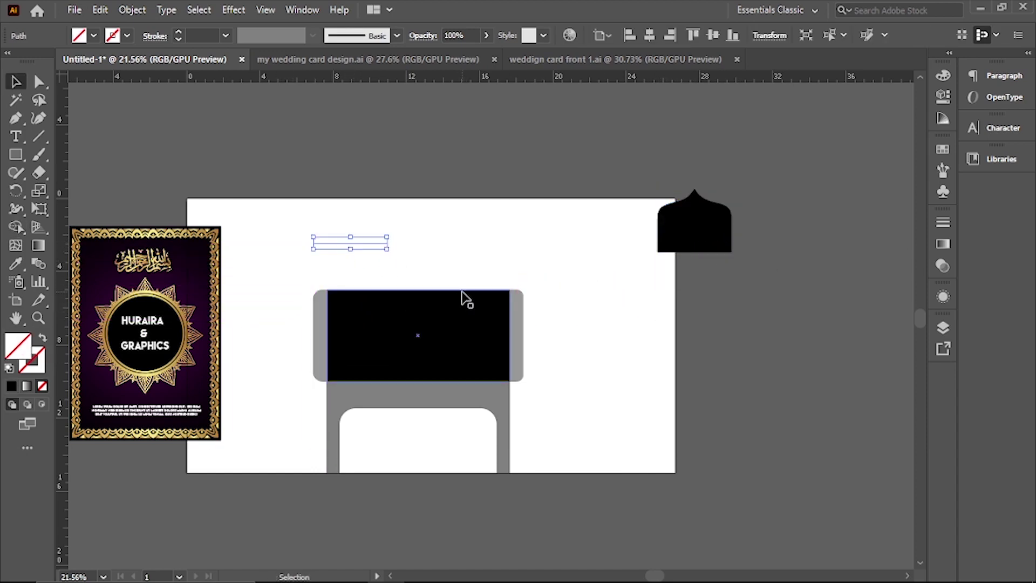
# Remove the leftover cut line and align the dome onto the black rectangle's top edge
pyautogui.hotkey('ctrl', 'shift', 'a')
pyautogui.moveTo(679, 232); pyautogui.dragTo(368, 260)
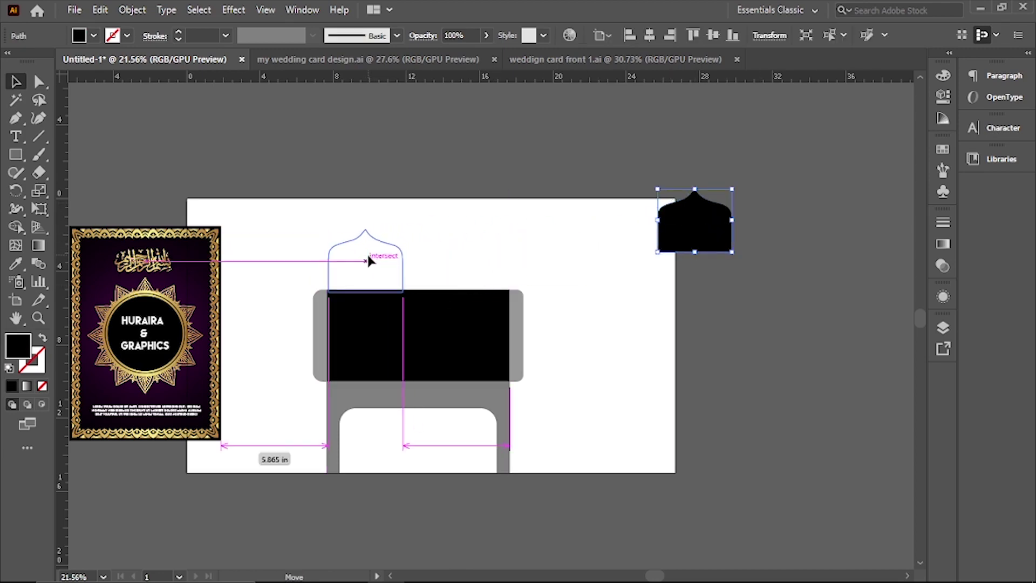
pyautogui.moveTo(367, 261); pyautogui.dragTo(371, 259)
pyautogui.moveTo(413, 294); pyautogui.dragTo(555, 340)
pyautogui.click(453, 319)
pyautogui.click(310, 277)
pyautogui.moveTo(388, 342); pyautogui.dragTo(402, 339)
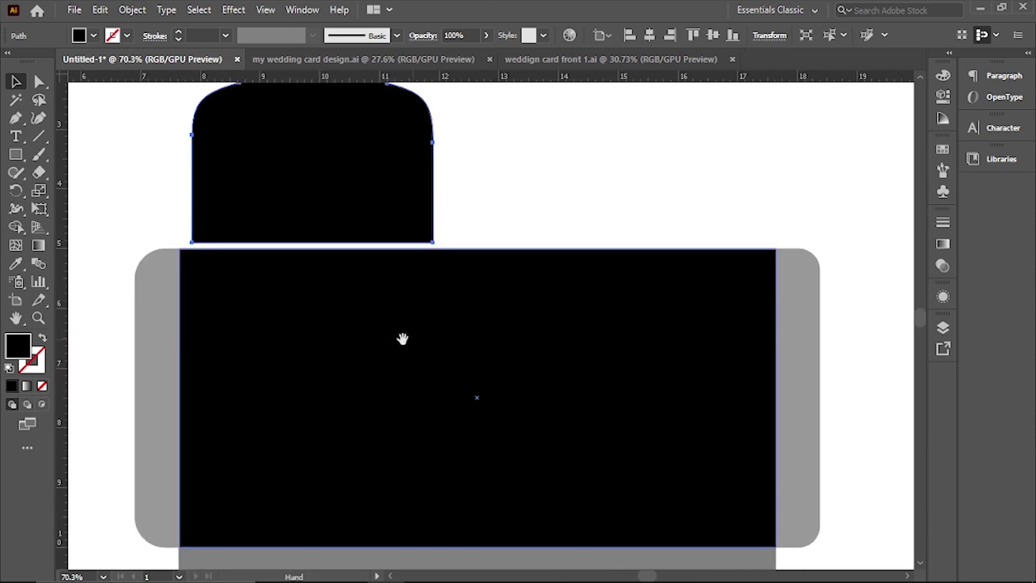
pyautogui.moveTo(271, 188); pyautogui.dragTo(253, 192)
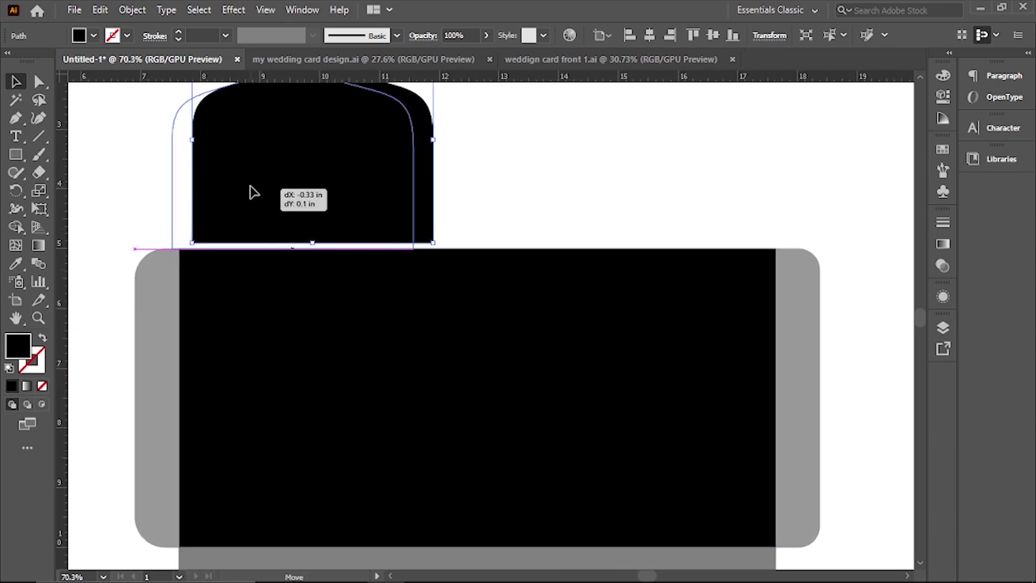
pyautogui.moveTo(253, 192); pyautogui.dragTo(261, 194)
pyautogui.click(261, 289)
pyautogui.moveTo(261, 288)
pyautogui.mouseDown()
pyautogui.moveTo(529, 363)
pyautogui.moveTo(329, 356)
pyautogui.moveTo(395, 367)
pyautogui.moveTo(395, 401)
pyautogui.moveTo(507, 485)
pyautogui.mouseUp()
pyautogui.moveTo(394, 286)
pyautogui.mouseDown()
pyautogui.moveTo(367, 286)
pyautogui.moveTo(407, 340)
pyautogui.mouseUp()
# Widen the dome to span the full width of the black rectangle
pyautogui.scroll(-5, 236, 357)
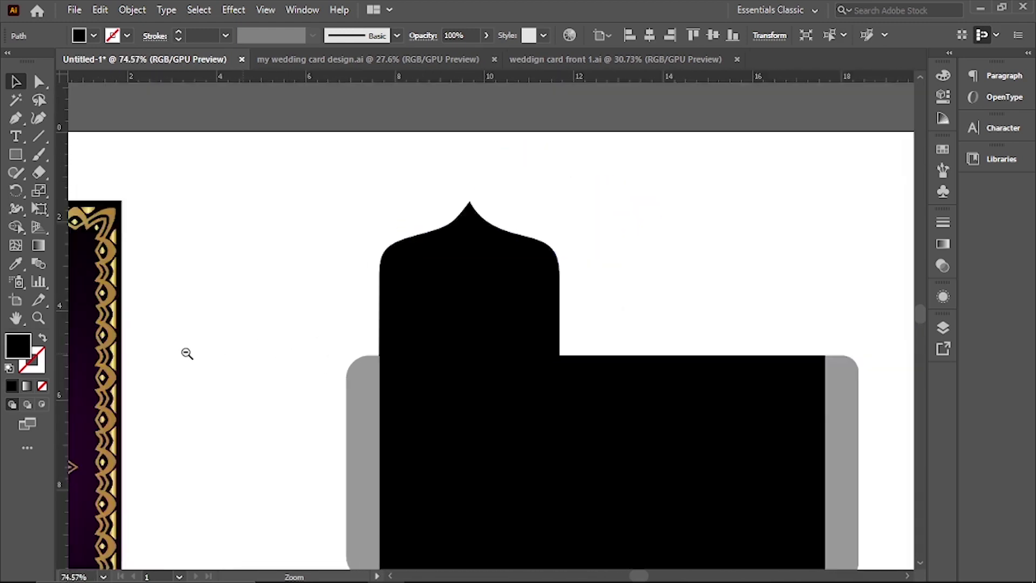
pyautogui.scroll(-4, 187, 354)
pyautogui.moveTo(428, 418); pyautogui.dragTo(274, 370)
pyautogui.moveTo(284, 254); pyautogui.dragTo(469, 277)
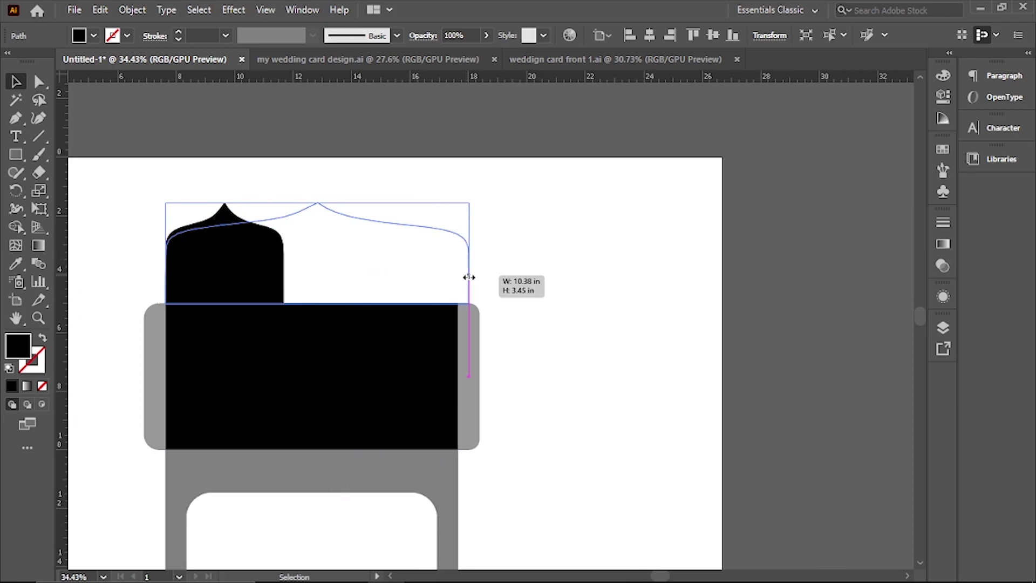
pyautogui.moveTo(469, 277); pyautogui.dragTo(479, 277)
# Color the dome with the grey of the side panels using the Eyedropper
pyautogui.click(562, 347)
pyautogui.scroll(-2, 482, 342)
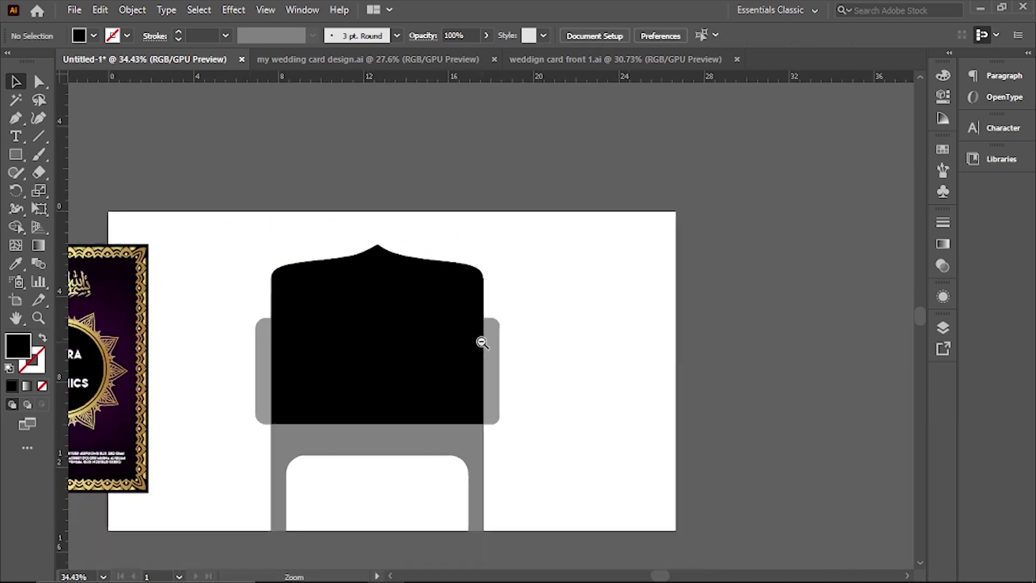
pyautogui.click(351, 295)
pyautogui.press('i')
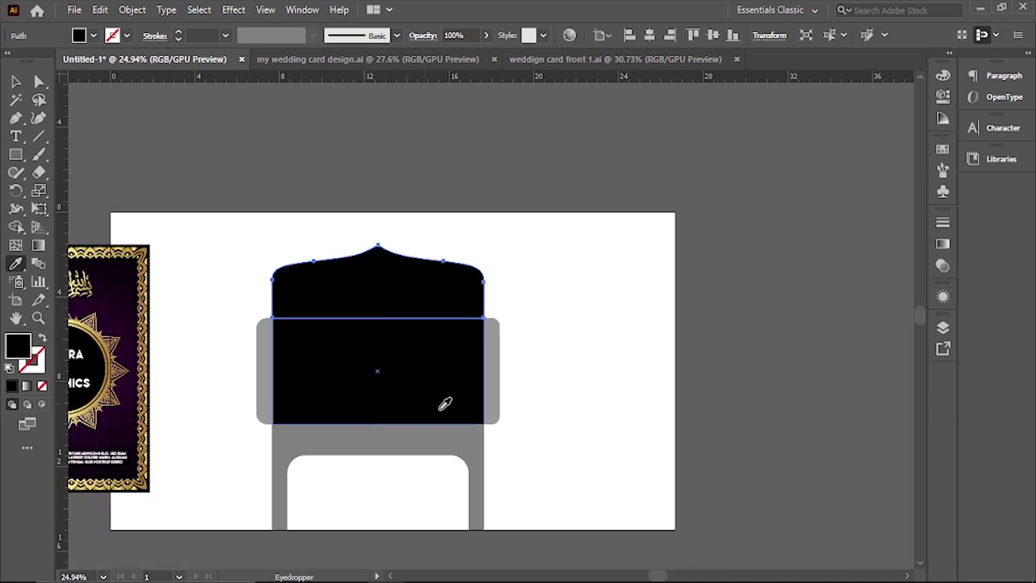
pyautogui.click(492, 341)
pyautogui.press('v')
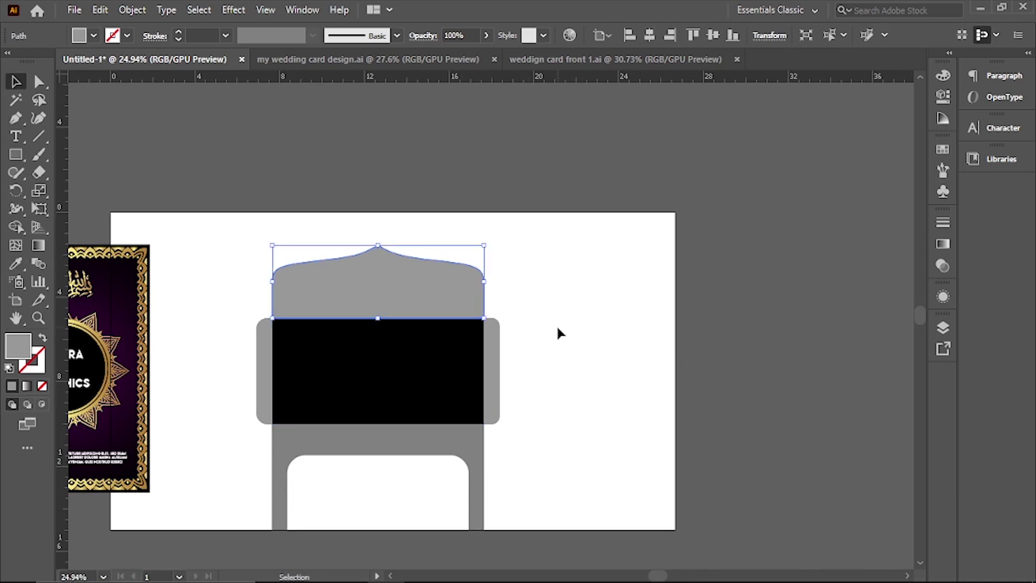
pyautogui.click(537, 386)
# Undo a trial copy of the grey dome dragged over the band, keeping a single arch
pyautogui.keyDown('alt'); pyautogui.scroll(-2, 542, 387); pyautogui.keyUp('alt')
pyautogui.moveTo(428, 375)
pyautogui.mouseDown()
pyautogui.moveTo(532, 439)
pyautogui.moveTo(515, 321)
pyautogui.mouseUp()
pyautogui.keyDown('alt'); pyautogui.keyDown('shift'); pyautogui.moveTo(474, 220); pyautogui.dragTo(476, 294); pyautogui.keyUp('shift'); pyautogui.keyUp('alt')
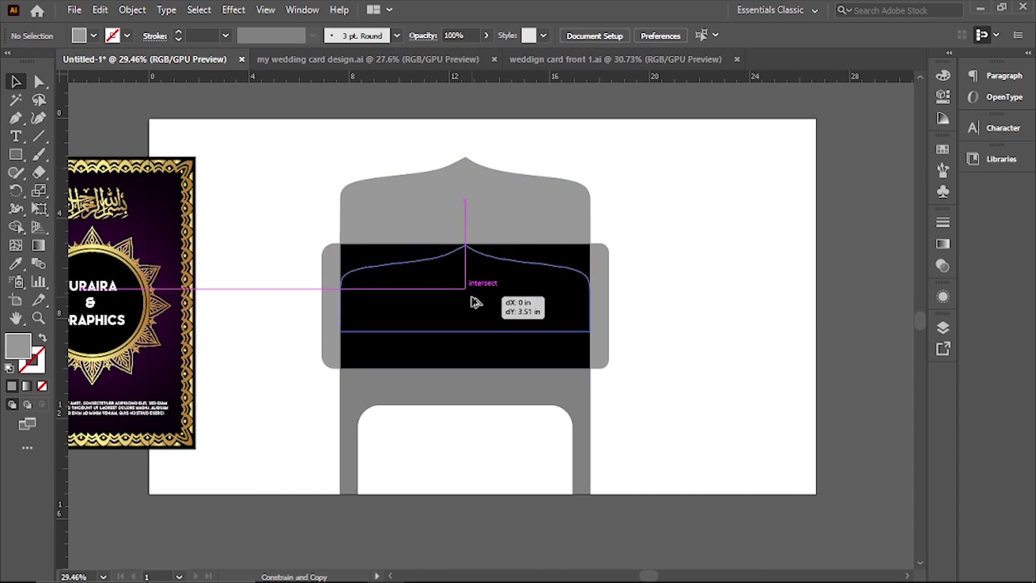
pyautogui.keyDown('alt'); pyautogui.keyDown('shift'); pyautogui.moveTo(476, 294); pyautogui.dragTo(474, 301); pyautogui.keyUp('shift'); pyautogui.keyUp('alt')
pyautogui.hotkey('ctrl', 'z')
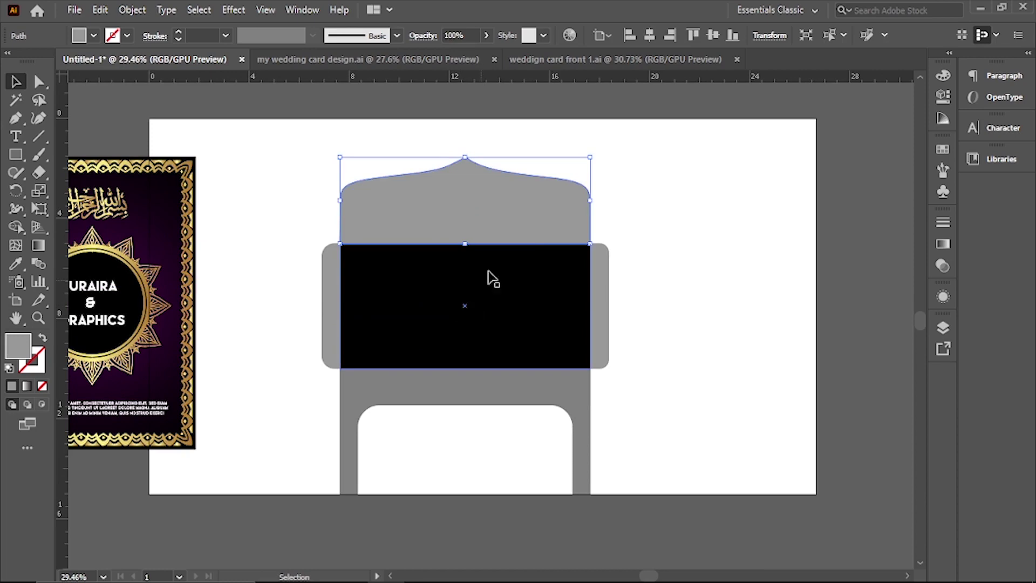
pyautogui.click(699, 229)
pyautogui.scroll(-2, 646, 311)
pyautogui.click(591, 315)
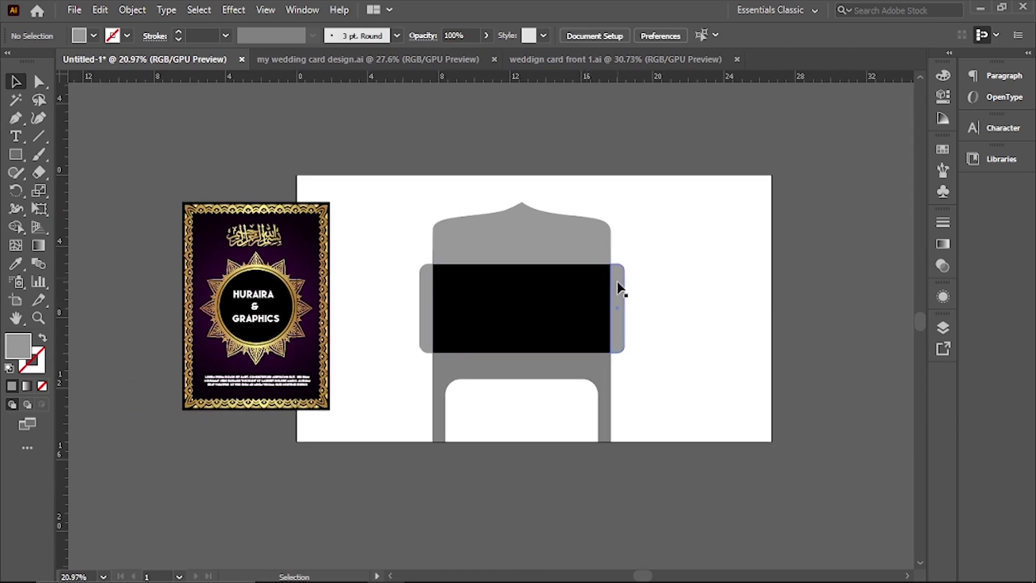
# Extend the artboard's bottom edge and narrow its sides to frame the envelope template
pyautogui.click(16, 300)
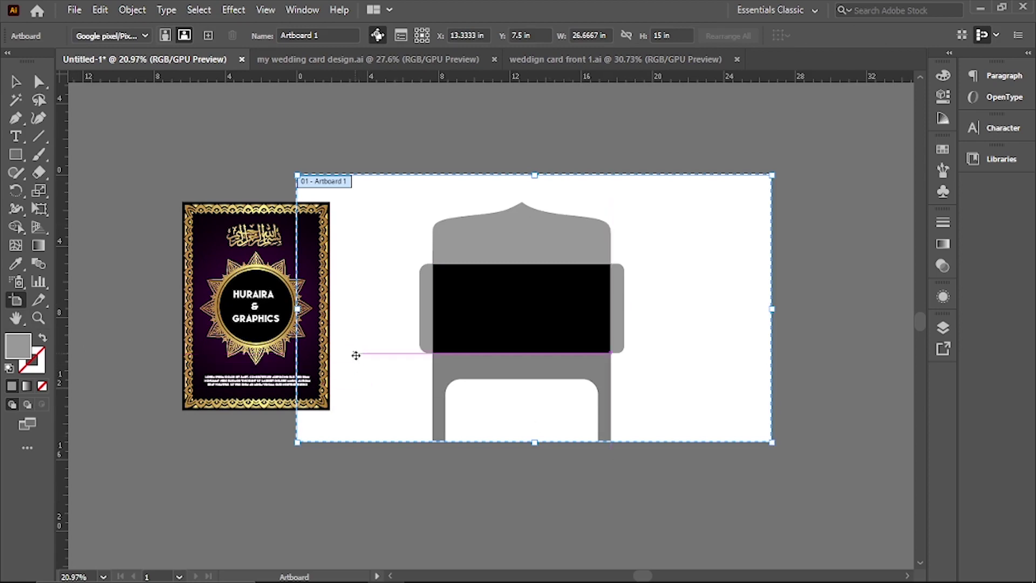
pyautogui.moveTo(535, 444); pyautogui.dragTo(535, 501)
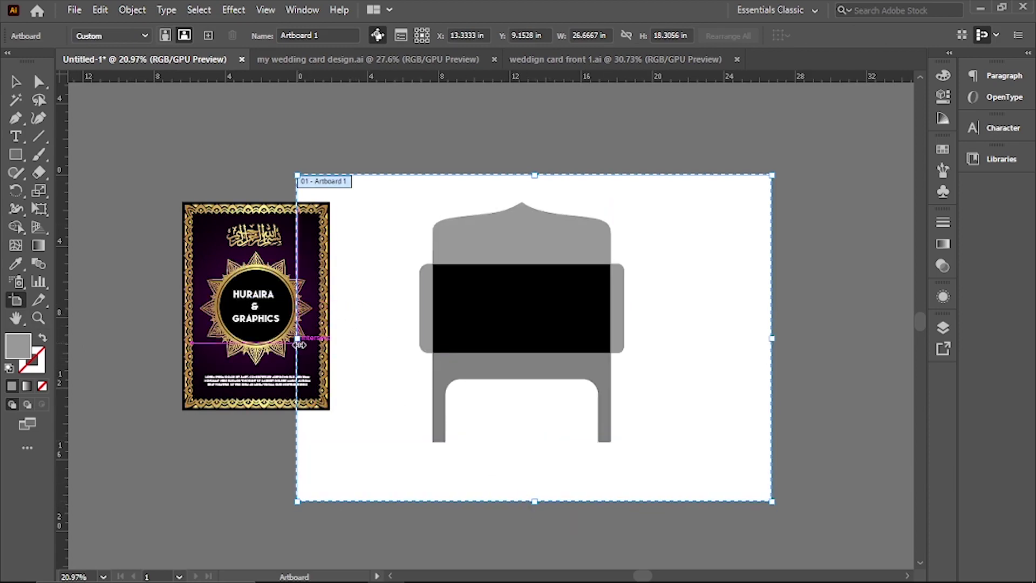
pyautogui.moveTo(297, 338); pyautogui.dragTo(352, 335)
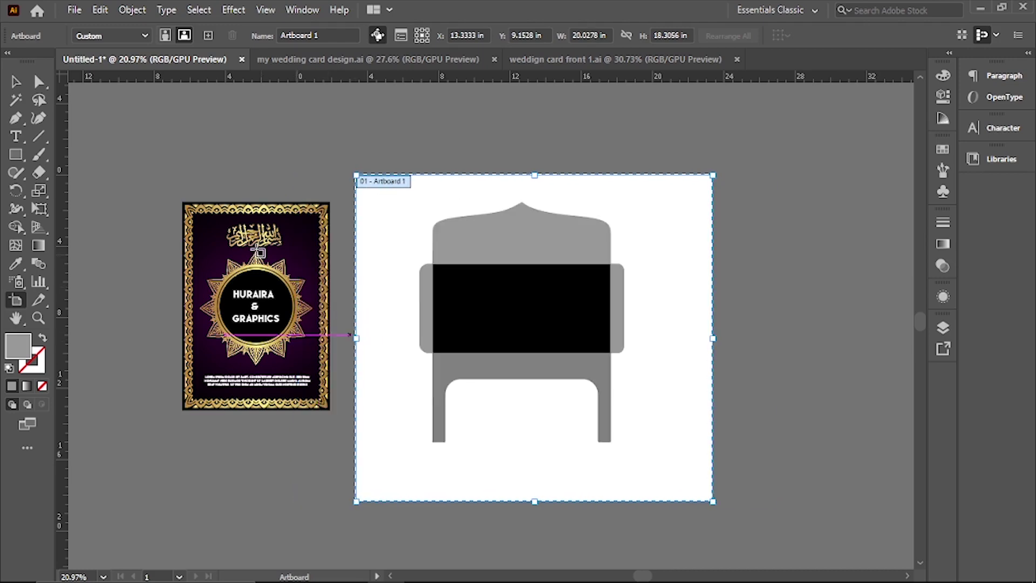
pyautogui.click(14, 83)
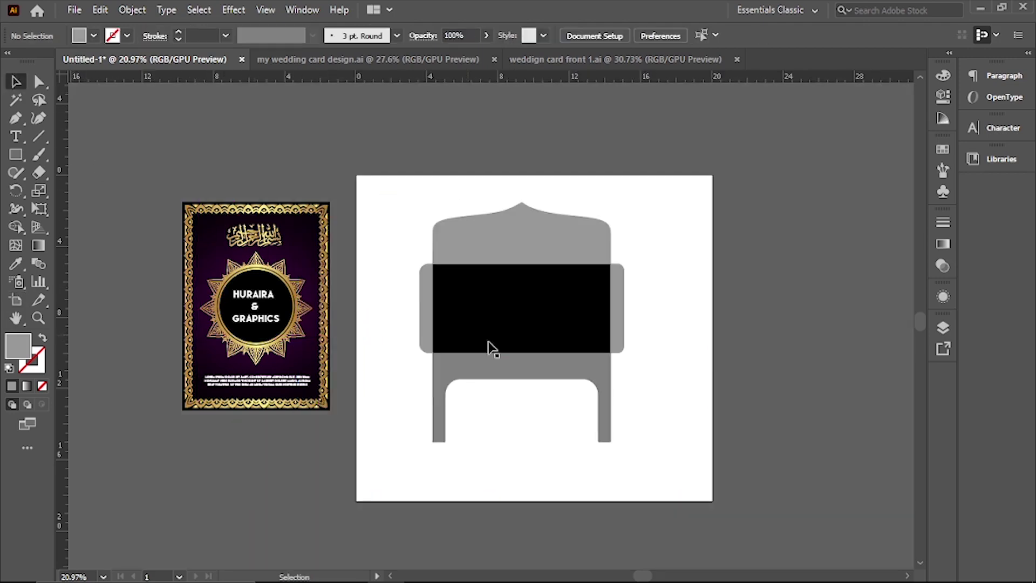
pyautogui.keyDown('alt'); pyautogui.scroll(3, 555, 370); pyautogui.keyUp('alt')
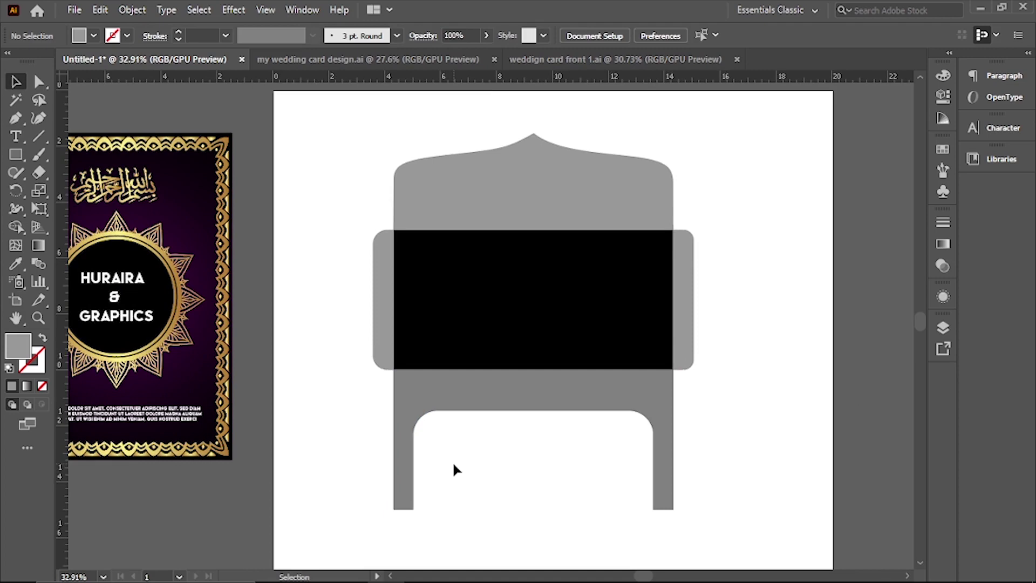
# Ungroup the card's circle, release the mandala compound path and delete the solid gold spike
pyautogui.click(187, 304)
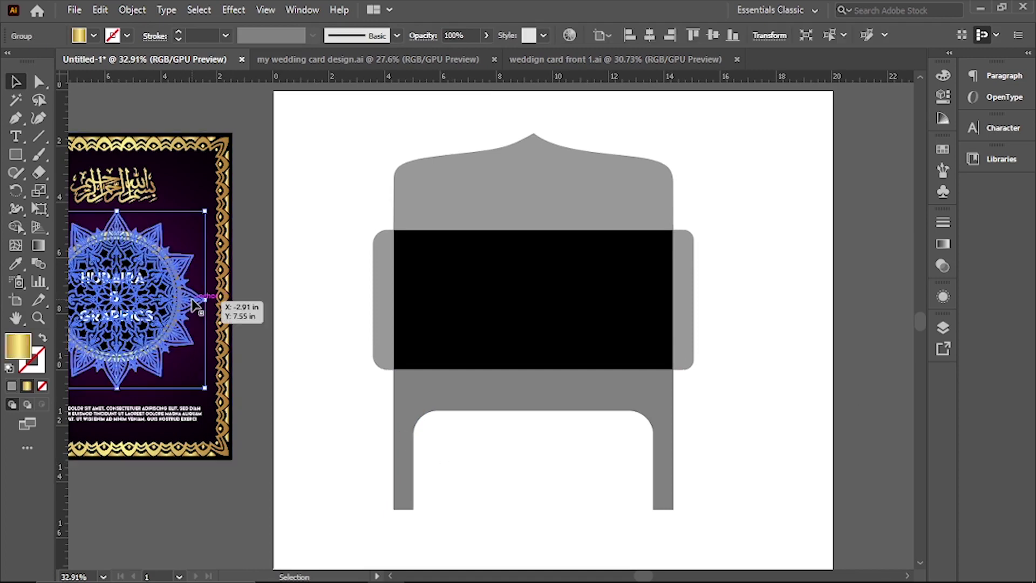
pyautogui.rightClick(192, 300)
pyautogui.click(236, 426)
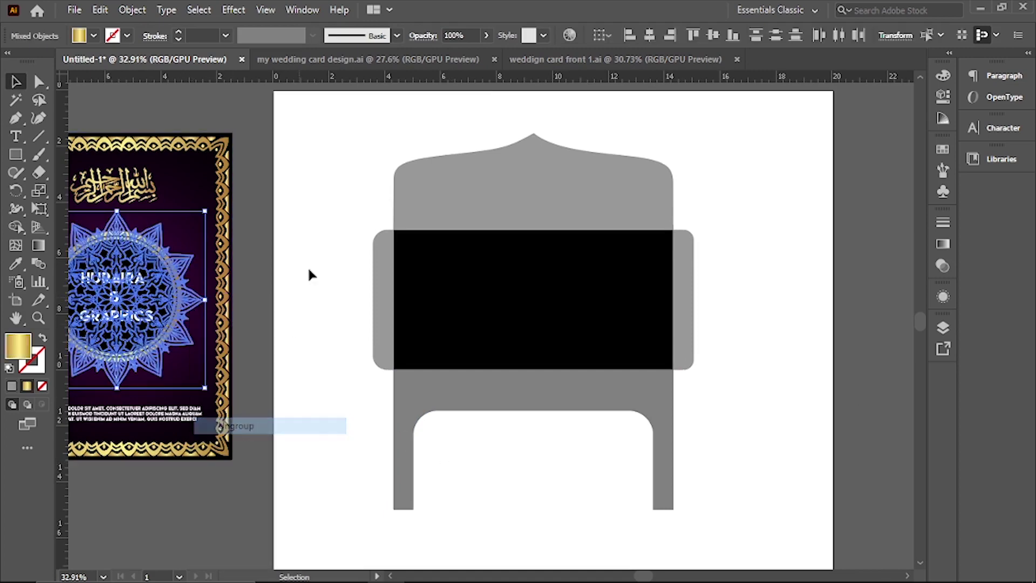
pyautogui.click(310, 273)
pyautogui.moveTo(205, 310); pyautogui.dragTo(192, 311)
pyautogui.rightClick(188, 306)
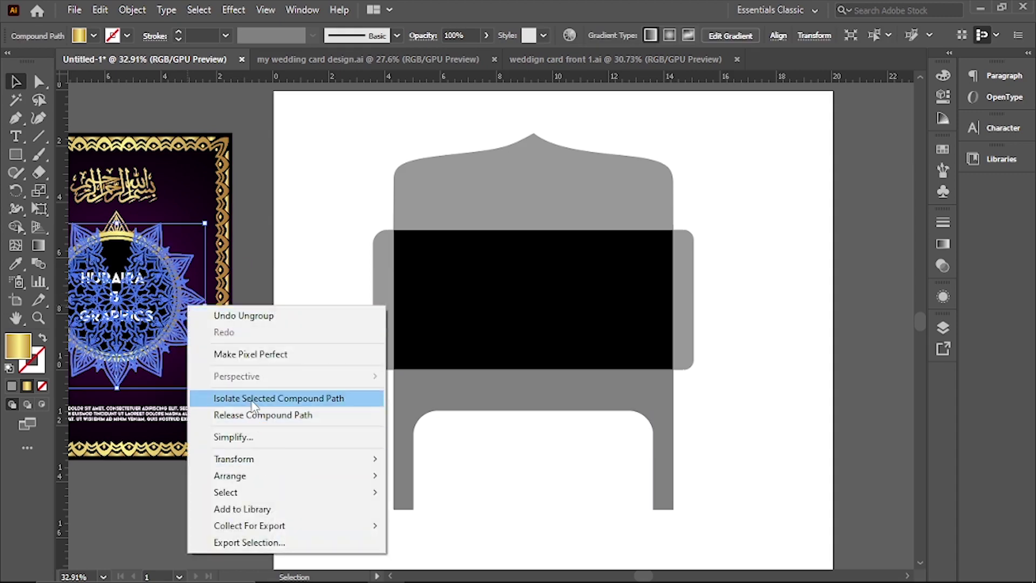
pyautogui.click(253, 415)
pyautogui.click(267, 232)
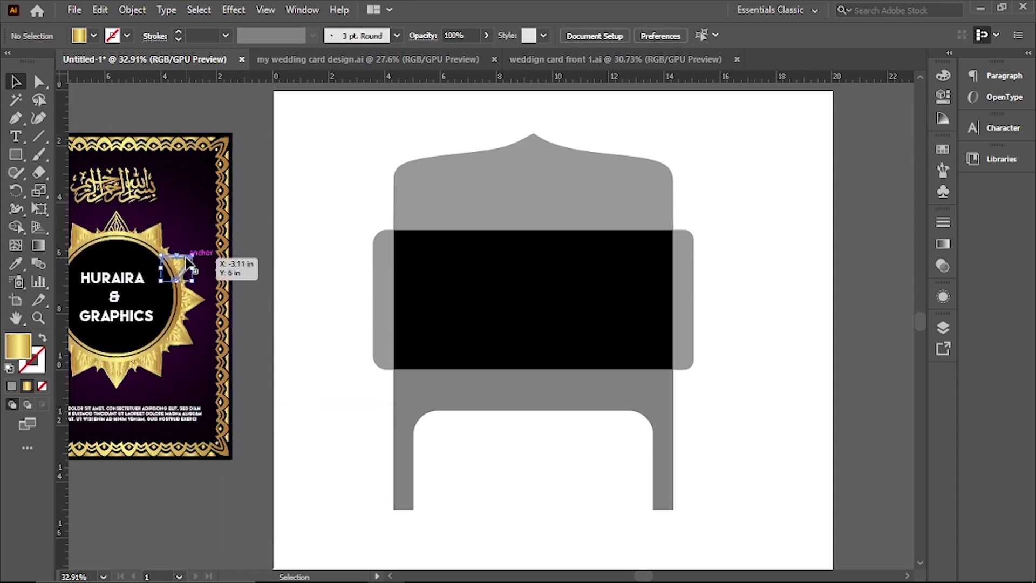
pyautogui.click(197, 267)
pyautogui.press('Delete')
# Select the card's gold mandala line-art and paste a copy to the right of the envelope
pyautogui.click(381, 178)
pyautogui.click(145, 232)
pyautogui.click(213, 291)
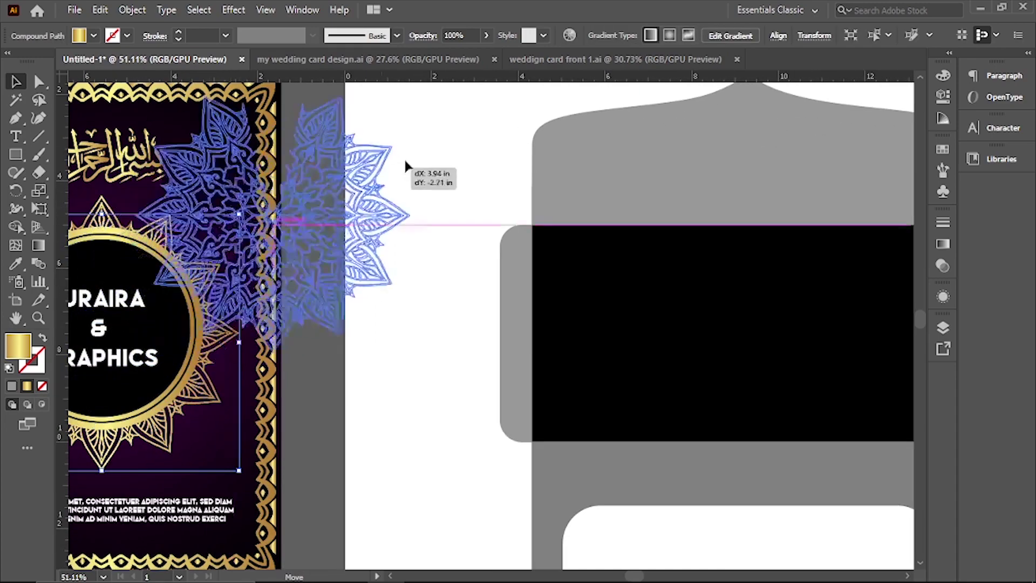
pyautogui.moveTo(213, 292); pyautogui.dragTo(469, 162)
pyautogui.moveTo(339, 336)
pyautogui.mouseDown()
pyautogui.moveTo(448, 405)
pyautogui.moveTo(236, 554)
pyautogui.mouseUp()
pyautogui.moveTo(238, 301); pyautogui.dragTo(219, 290)
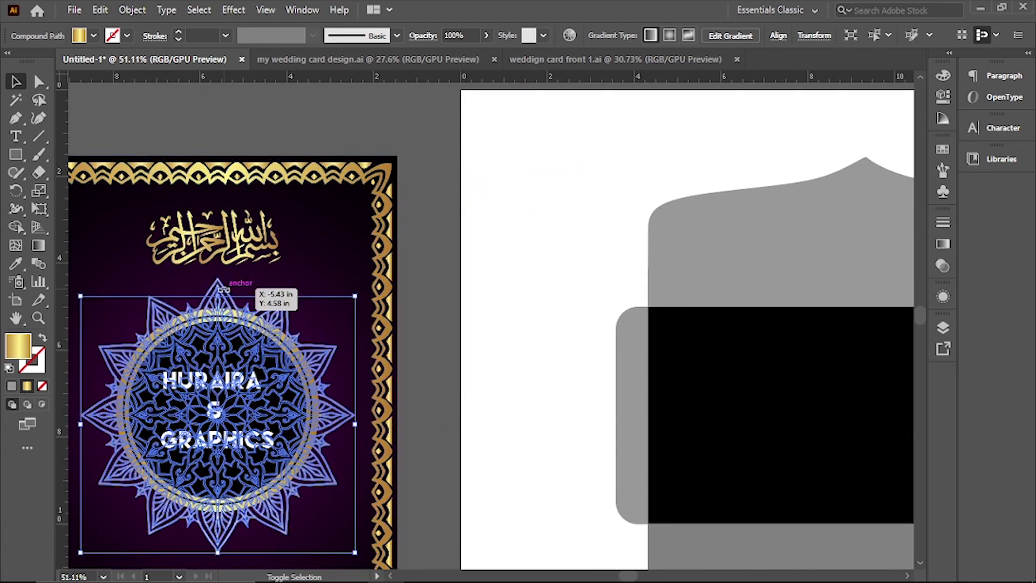
pyautogui.moveTo(319, 345); pyautogui.dragTo(227, 302)
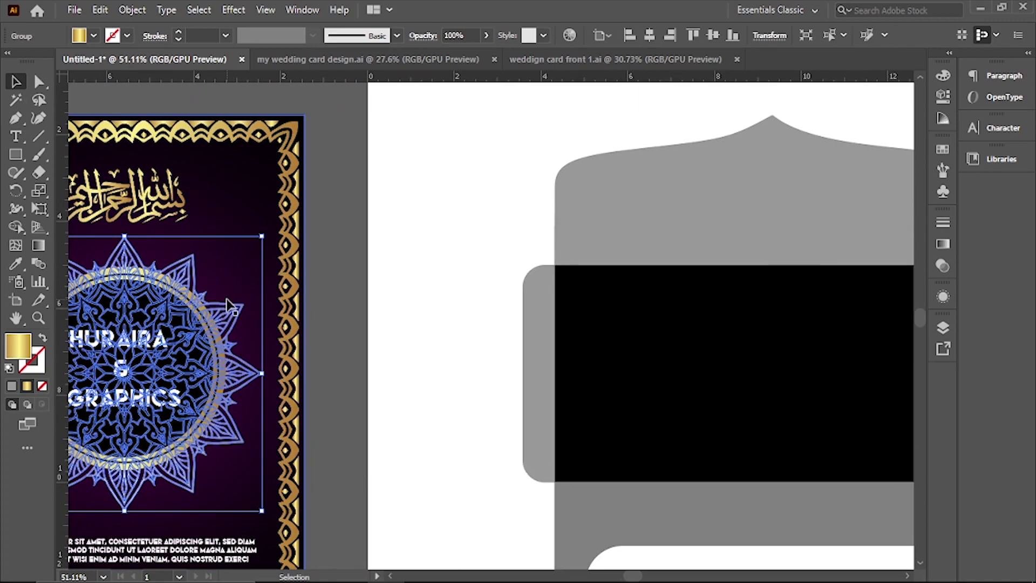
pyautogui.moveTo(767, 367); pyautogui.dragTo(192, 245)
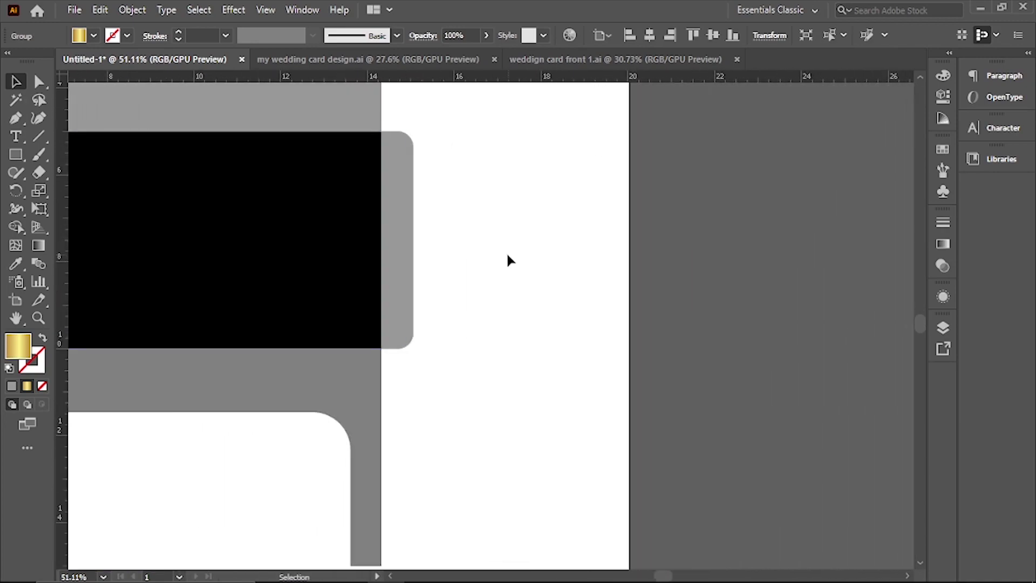
pyautogui.hotkey('ctrl', 'v')
pyautogui.moveTo(508, 260)
pyautogui.mouseDown()
pyautogui.moveTo(617, 335)
pyautogui.moveTo(851, 278)
pyautogui.mouseUp()
# Position the pasted mandala copy on the artboard's right edge beside the envelope flap
pyautogui.scroll(-2, 613, 352)
pyautogui.click(794, 457)
pyautogui.scroll(2, 810, 302)
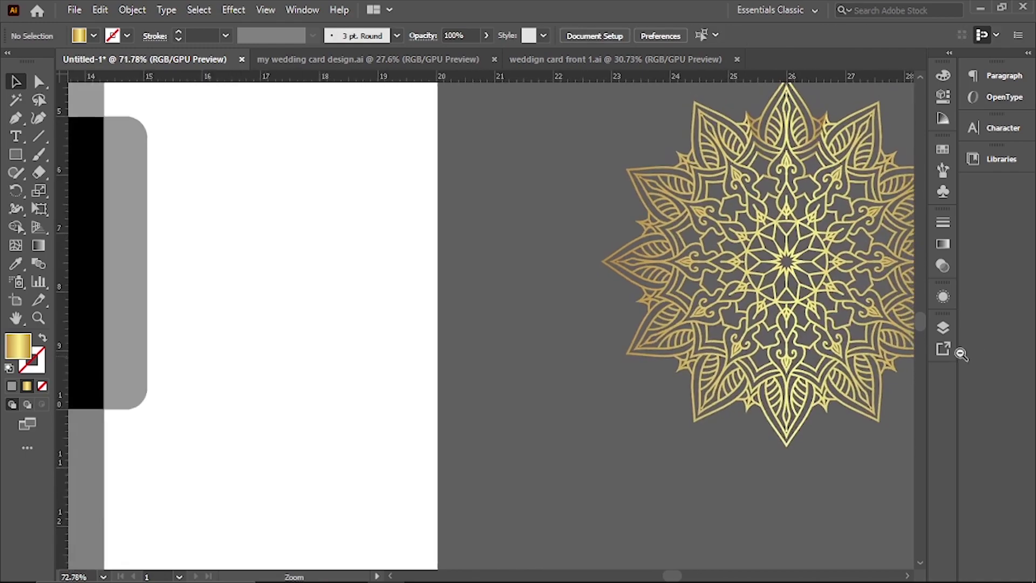
pyautogui.scroll(-3, 786, 264)
pyautogui.scroll(1, 430, 324)
pyautogui.scroll(1, 459, 322)
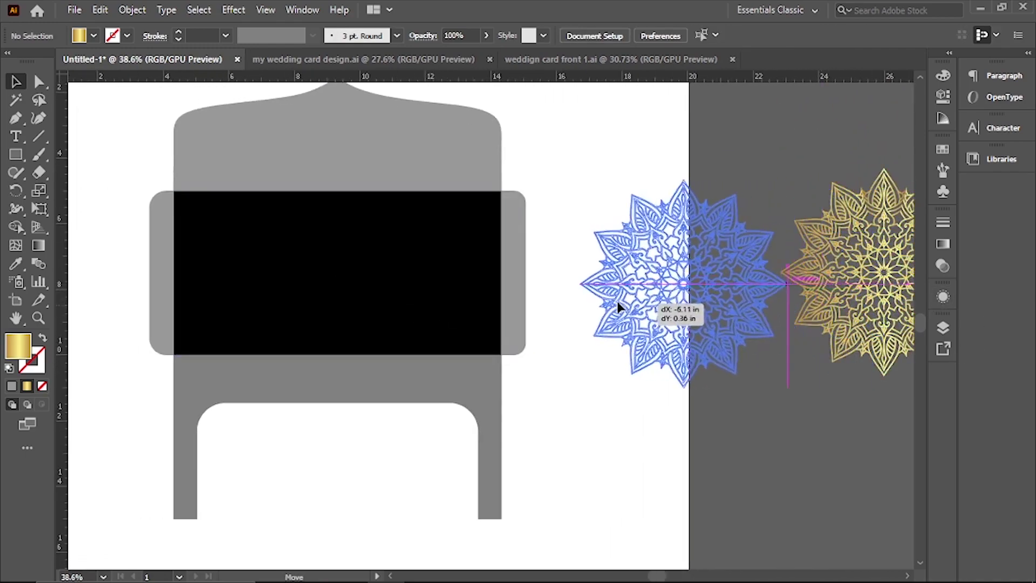
pyautogui.moveTo(821, 302); pyautogui.dragTo(621, 302)
pyautogui.keyDown('ctrl'); pyautogui.keyDown('alt'); pyautogui.click(634, 409); pyautogui.keyUp('alt'); pyautogui.keyUp('ctrl')
pyautogui.keyDown('ctrl'); pyautogui.keyDown('alt'); pyautogui.click(455, 343); pyautogui.keyUp('alt'); pyautogui.keyUp('ctrl')
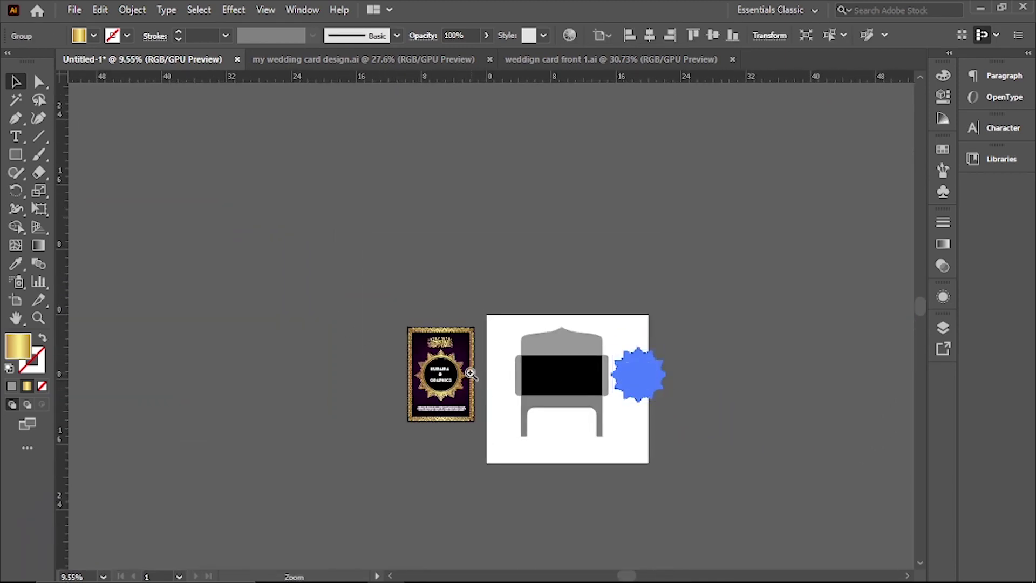
pyautogui.keyDown('ctrl'); pyautogui.click(463, 371); pyautogui.keyUp('ctrl')
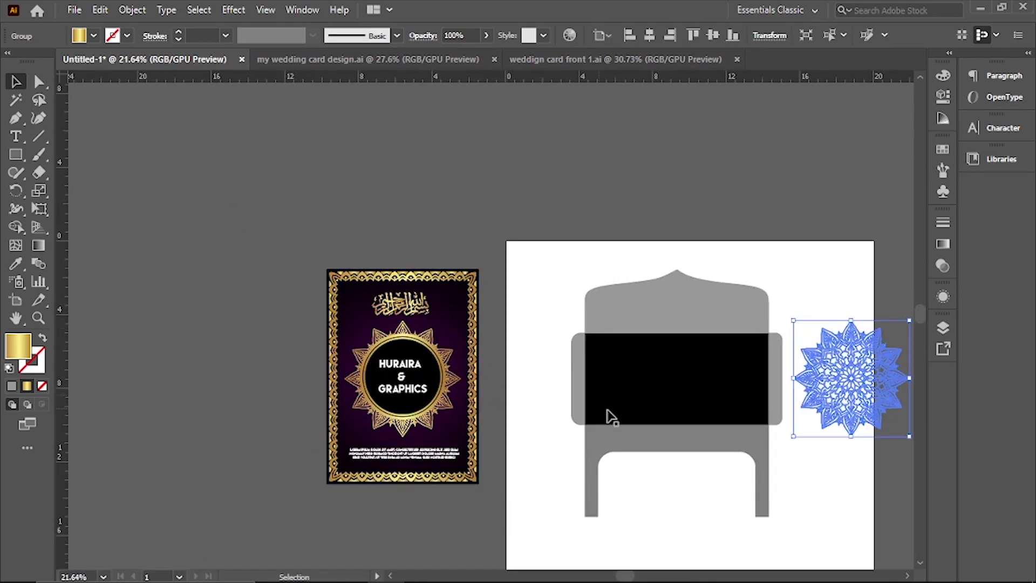
pyautogui.click(659, 382)
# Eyedrop the card's purple gradient onto the selected black rectangle
pyautogui.press('i')
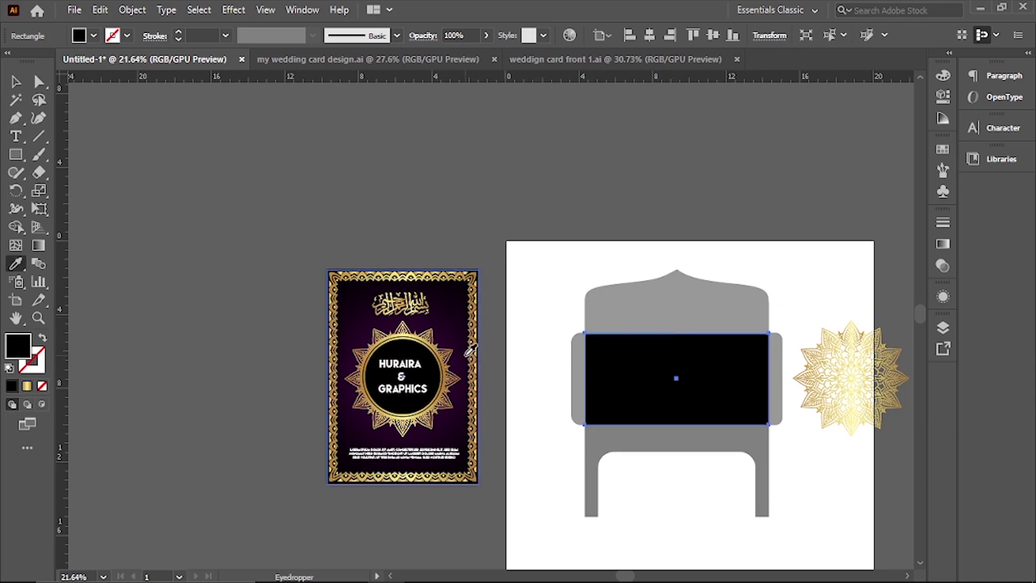
pyautogui.click(434, 313)
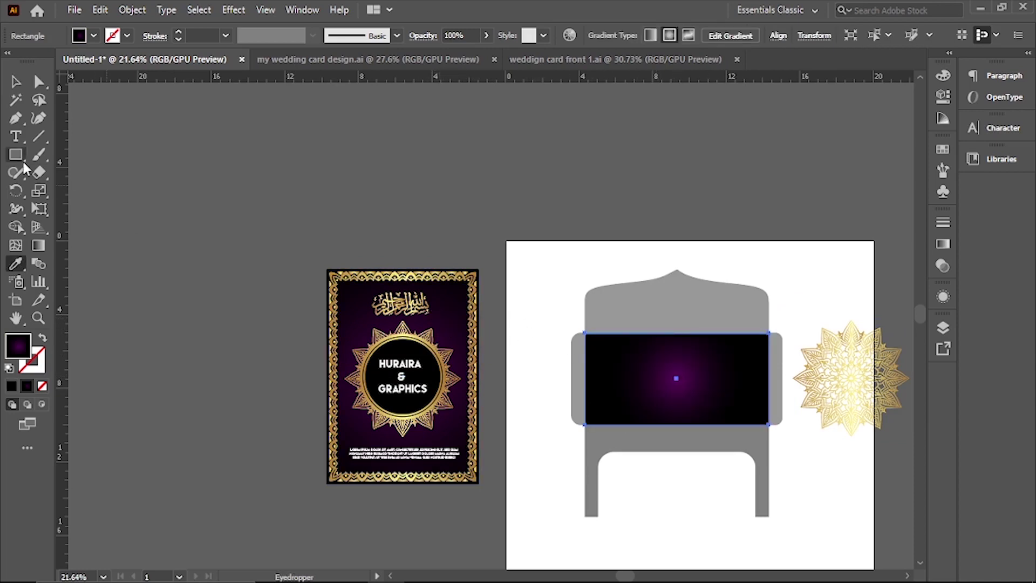
pyautogui.click(15, 81)
pyautogui.scroll(2, 675, 432)
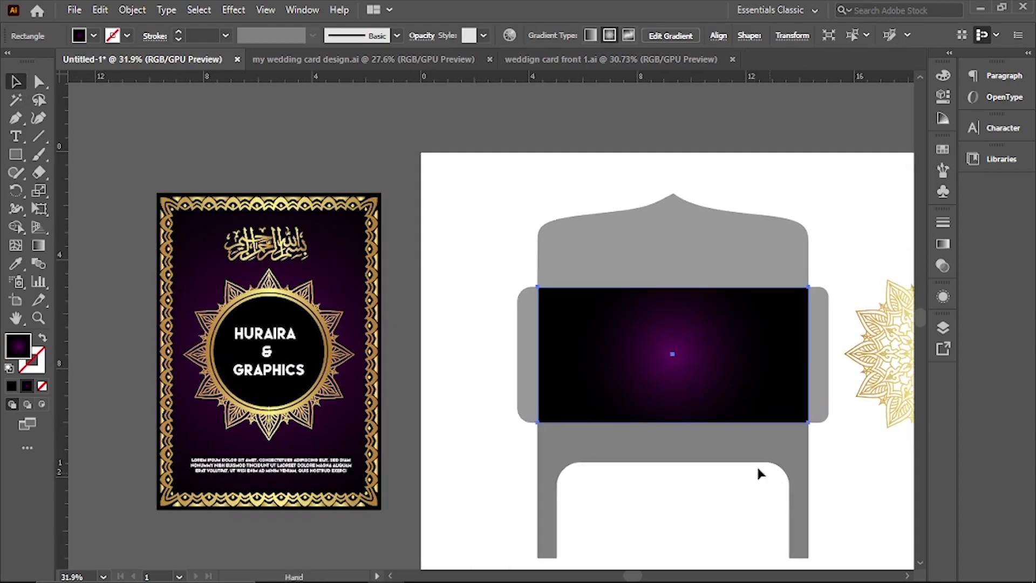
pyautogui.moveTo(687, 434); pyautogui.dragTo(546, 389)
# Drag a copy of the gold mandala to the artboard's right edge, level with the flap
pyautogui.keyDown('ctrl'); pyautogui.click(492, 338); pyautogui.keyUp('ctrl')
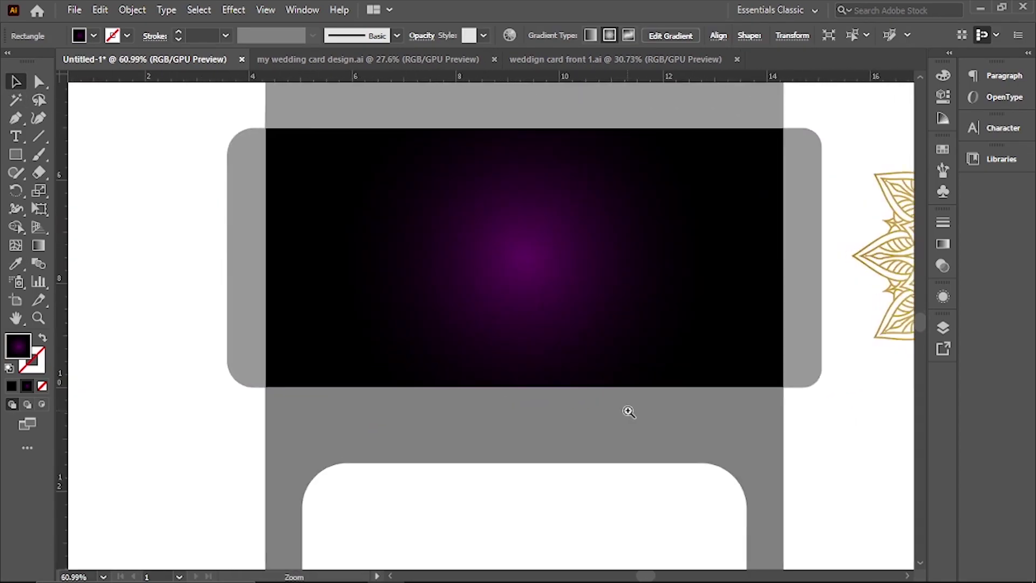
pyautogui.keyDown('ctrl'); pyautogui.keyDown('alt'); pyautogui.click(465, 369); pyautogui.keyUp('alt'); pyautogui.keyUp('ctrl')
pyautogui.click(480, 357)
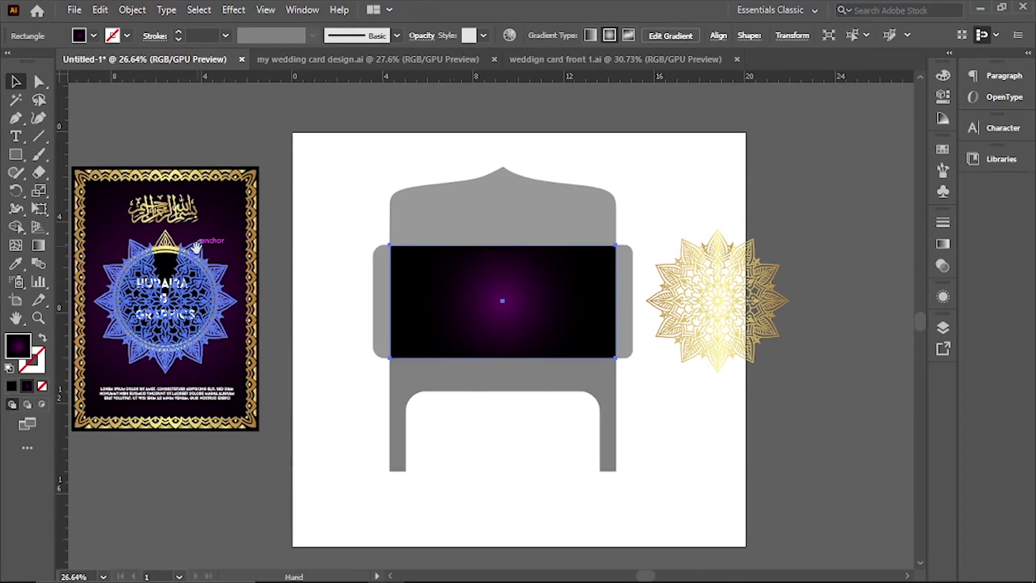
pyautogui.moveTo(450, 354); pyautogui.dragTo(396, 335)
pyautogui.moveTo(682, 269); pyautogui.dragTo(610, 219)
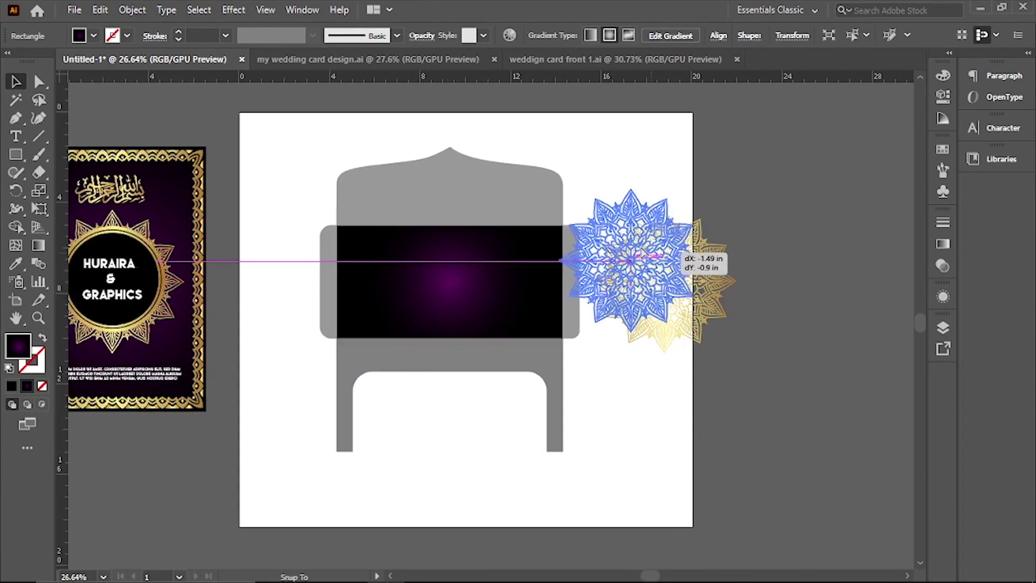
pyautogui.moveTo(610, 219)
pyautogui.mouseDown()
pyautogui.moveTo(316, 227)
pyautogui.moveTo(356, 223)
pyautogui.moveTo(431, 288)
pyautogui.moveTo(593, 334)
pyautogui.moveTo(562, 299)
pyautogui.moveTo(497, 276)
pyautogui.moveTo(745, 296)
pyautogui.moveTo(715, 296)
pyautogui.mouseUp()
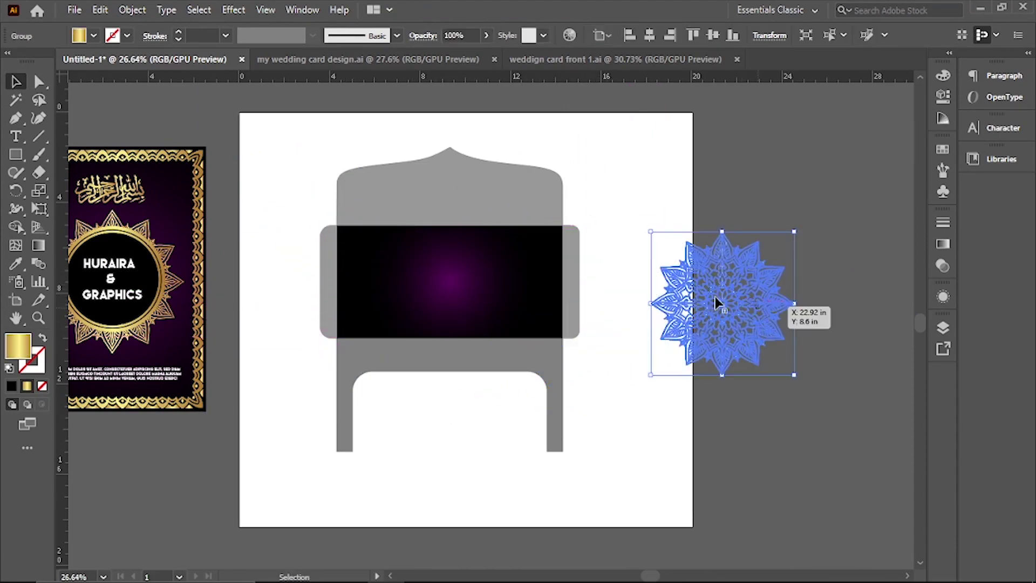
# Zoom in to check the mandala copy, deselect it, and zoom back to the envelope
pyautogui.hotkey('ctrl', 'space')
pyautogui.click(734, 362)
pyautogui.click(665, 153)
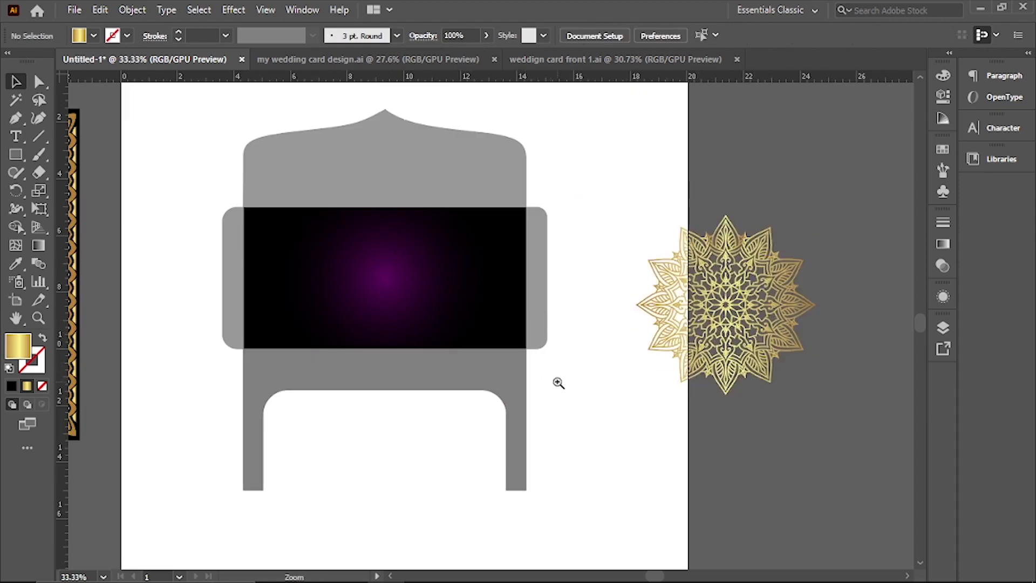
pyautogui.keyDown('ctrl'); pyautogui.keyDown('alt'); pyautogui.click(540, 385); pyautogui.keyUp('alt'); pyautogui.keyUp('ctrl')
pyautogui.hscroll(-4, 512, 345)
# Select the grey arched flap and eyedrop the card's purple gradient onto it
pyautogui.hscroll(-1, 516, 332)
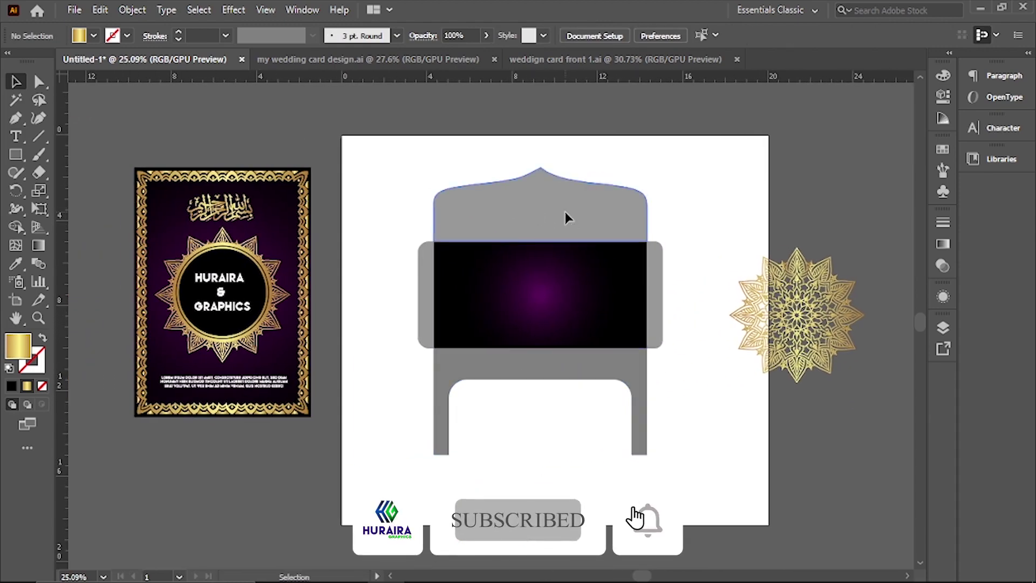
pyautogui.click(548, 217)
pyautogui.scroll(2, 548, 217)
pyautogui.scroll(-2, 596, 295)
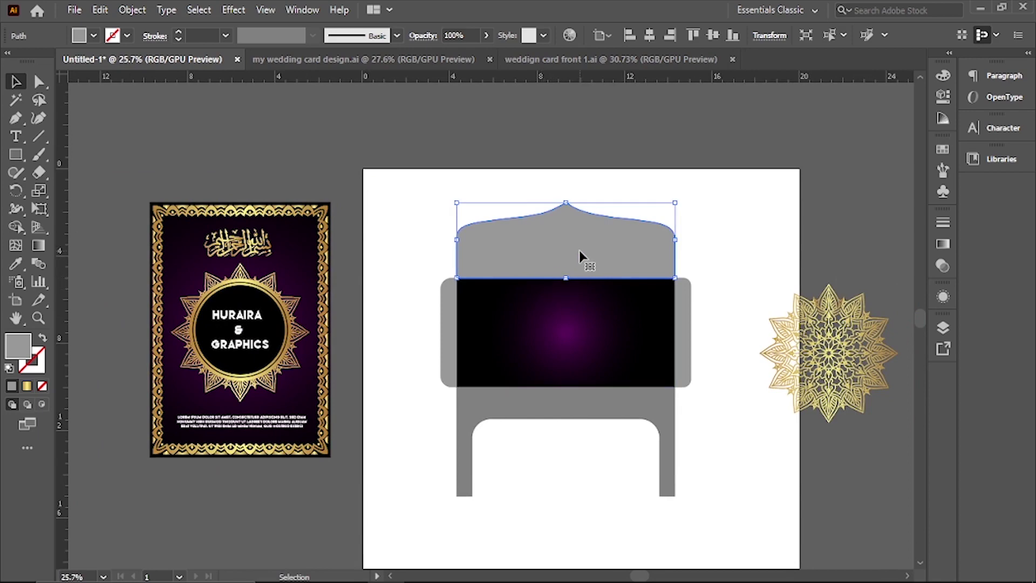
pyautogui.press('i')
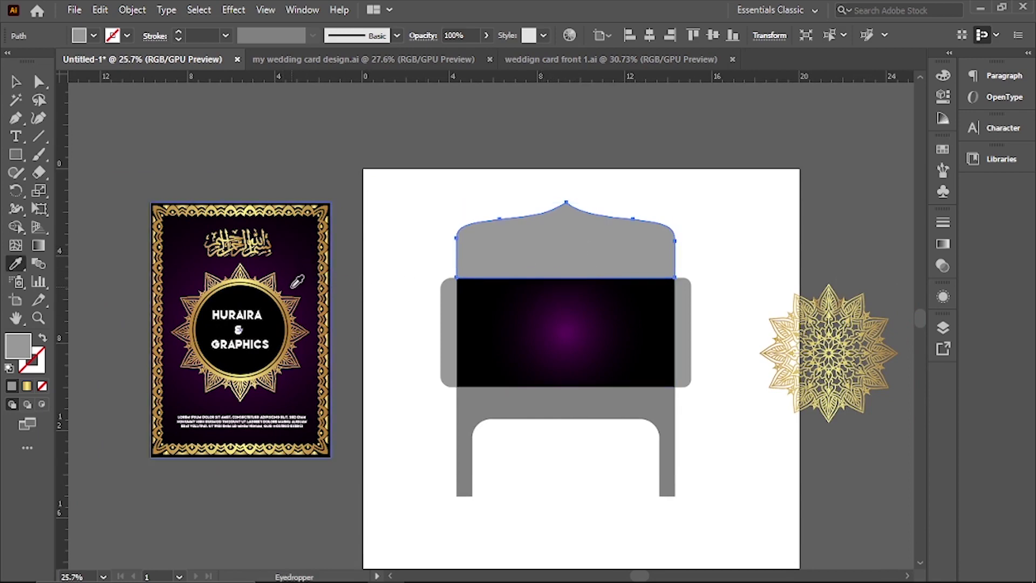
pyautogui.click(292, 287)
pyautogui.click(16, 82)
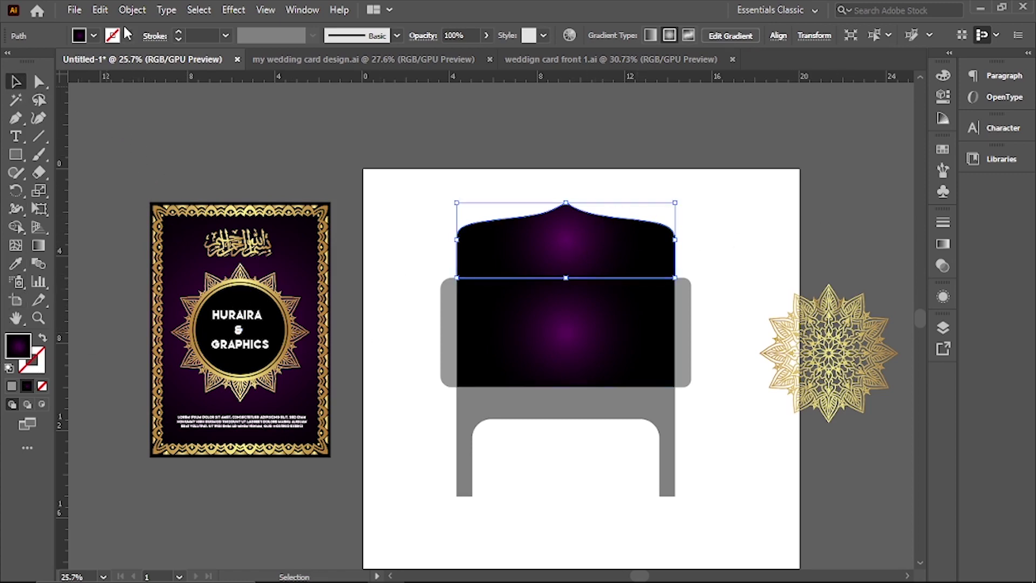
# Fill the arched flap with dark navy from the swatches, then reselect it
pyautogui.click(95, 36)
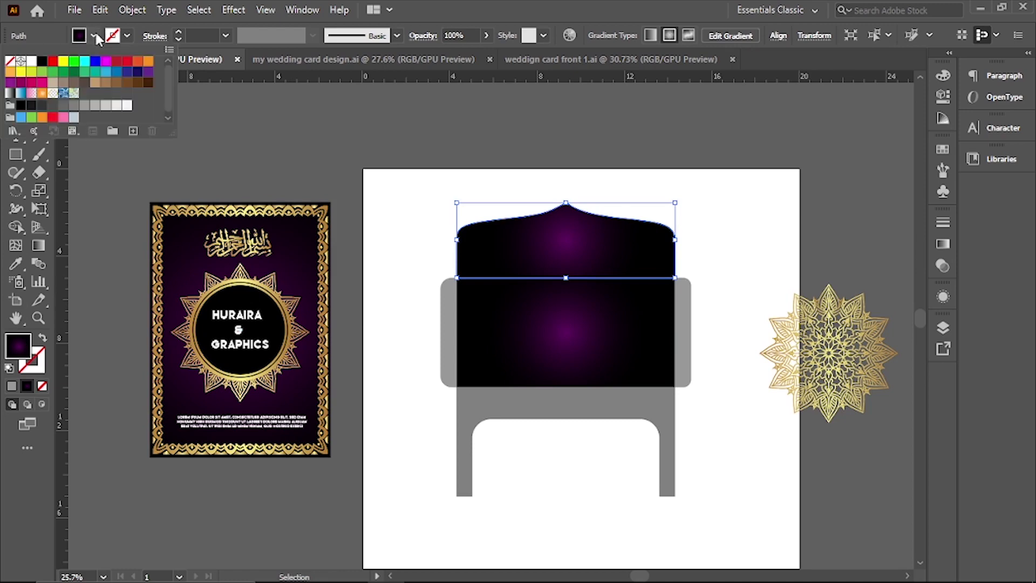
pyautogui.click(139, 72)
pyautogui.click(254, 135)
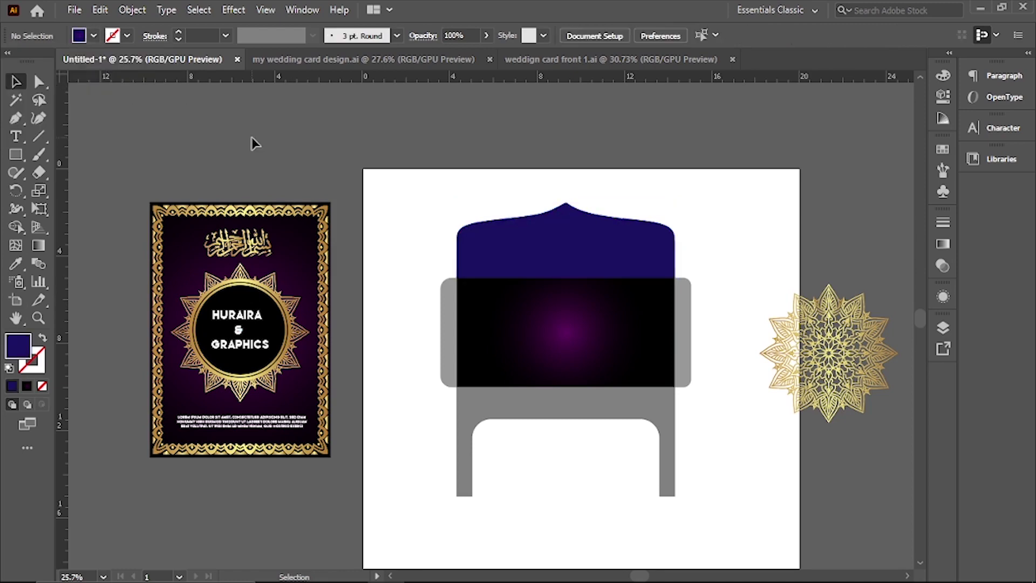
pyautogui.click(603, 257)
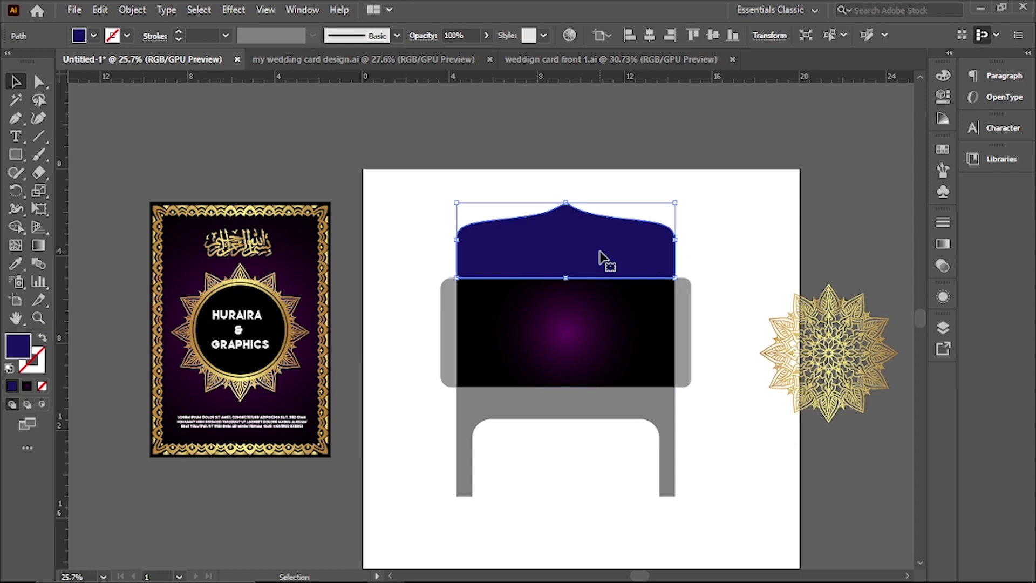
pyautogui.press('i')
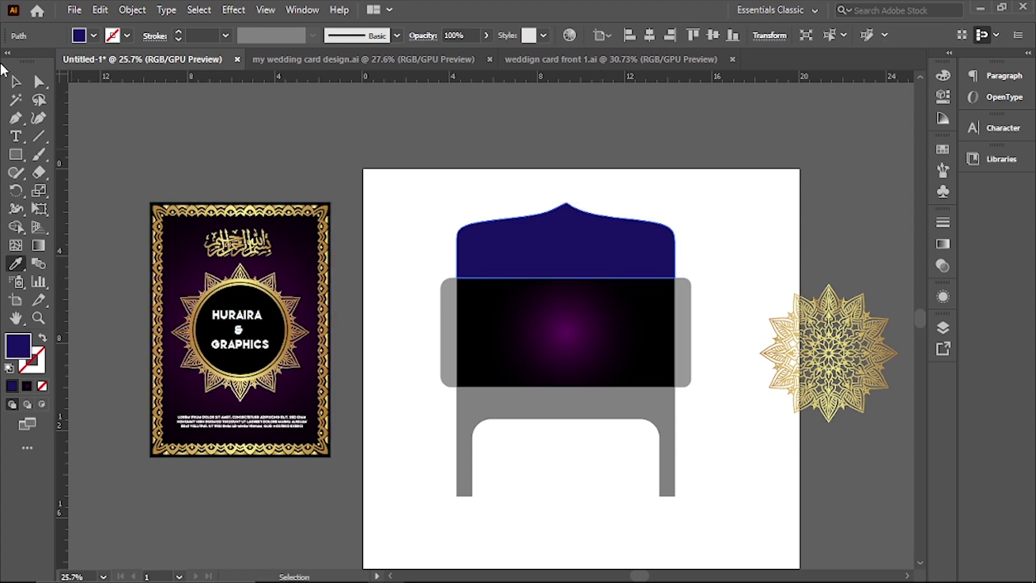
pyautogui.click(15, 82)
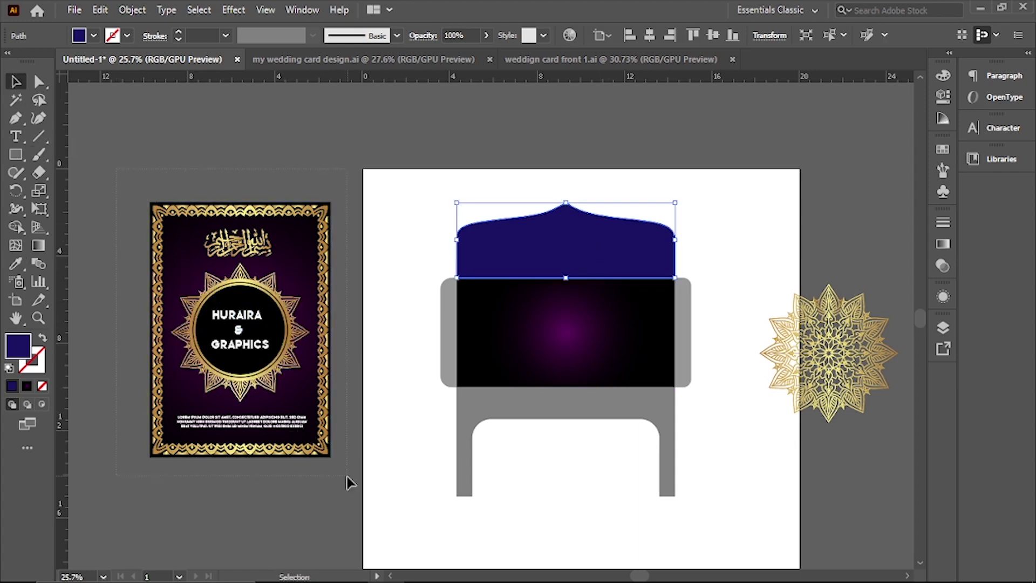
# Copy the rectangle's black-purple gradient onto the arched flap with the Eyedropper
pyautogui.moveTo(346, 486)
pyautogui.mouseDown()
pyautogui.moveTo(324, 454)
pyautogui.moveTo(347, 370)
pyautogui.mouseUp()
pyautogui.click(559, 262)
pyautogui.press('i')
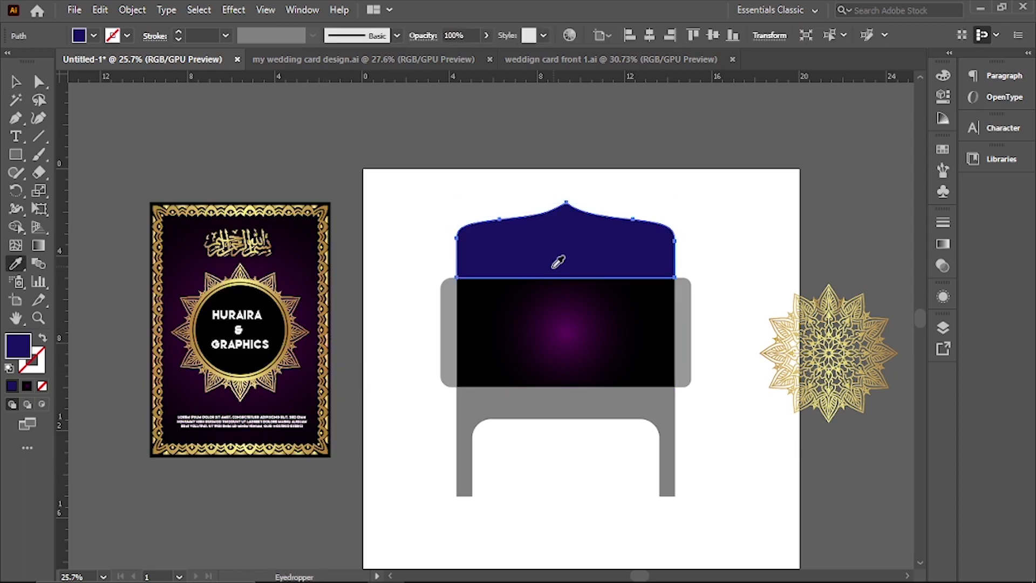
pyautogui.click(228, 286)
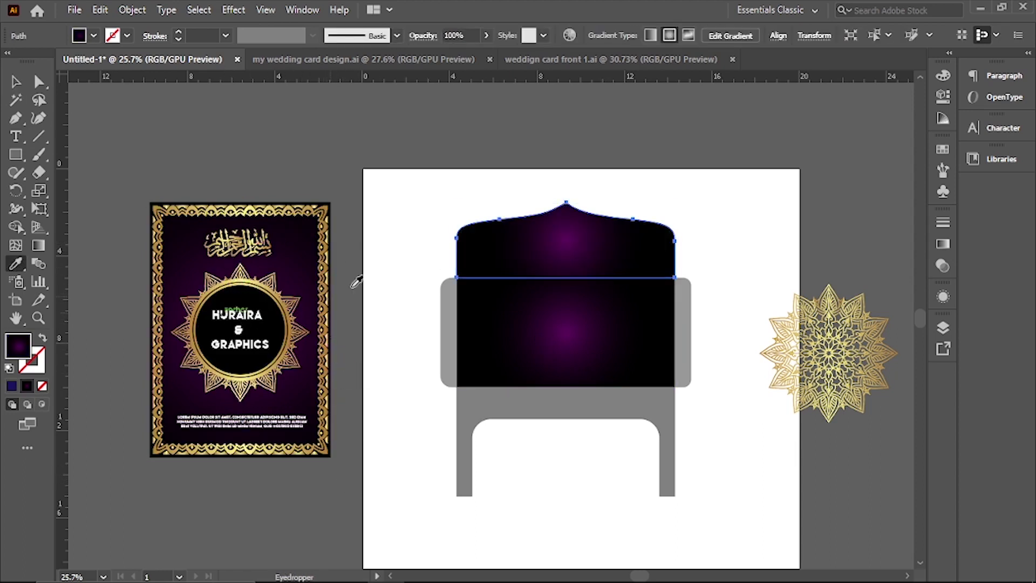
pyautogui.click(17, 82)
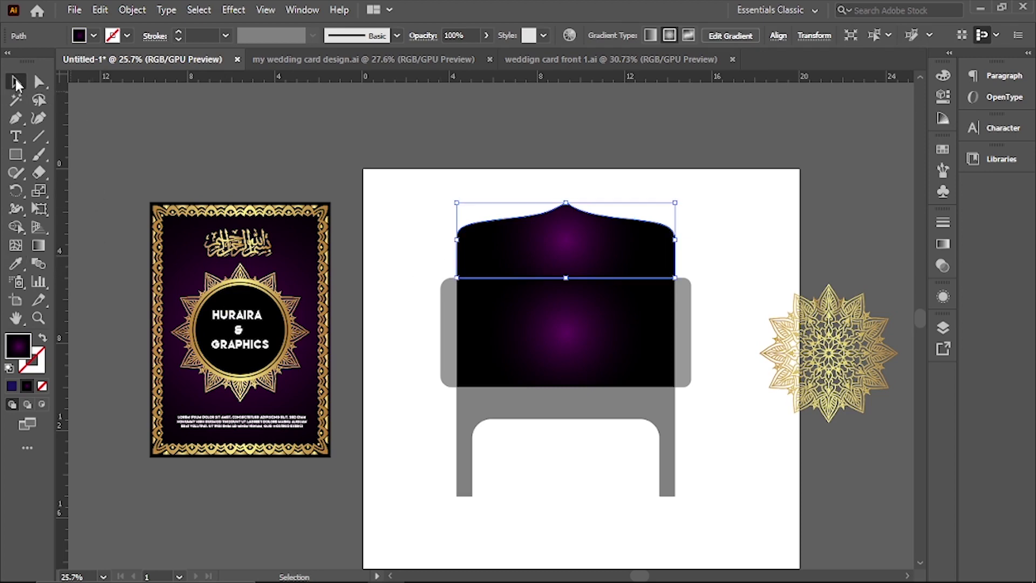
pyautogui.click(94, 34)
pyautogui.press(',')
pyautogui.doubleClick(22, 356)
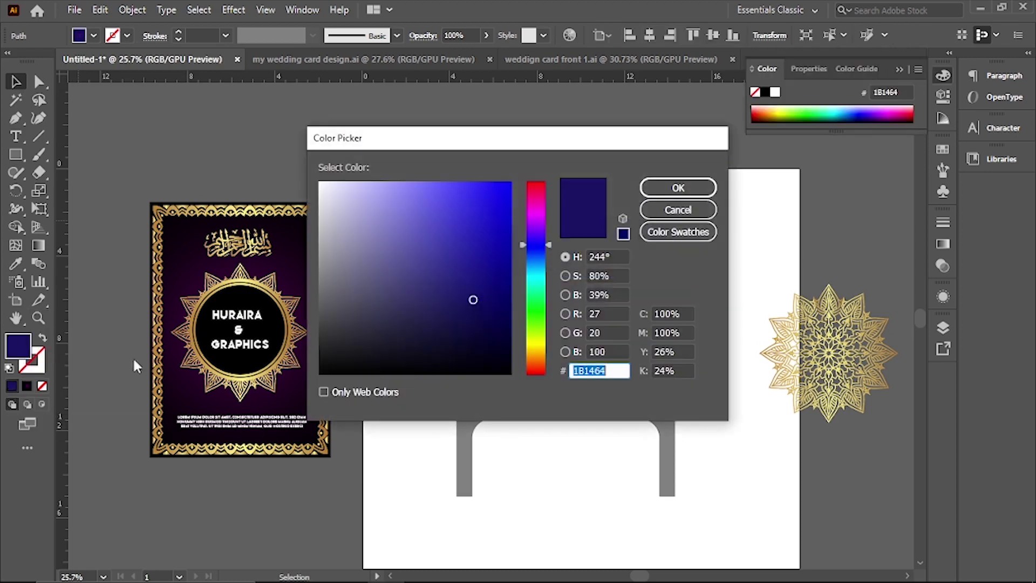
pyautogui.moveTo(536, 268); pyautogui.dragTo(522, 217)
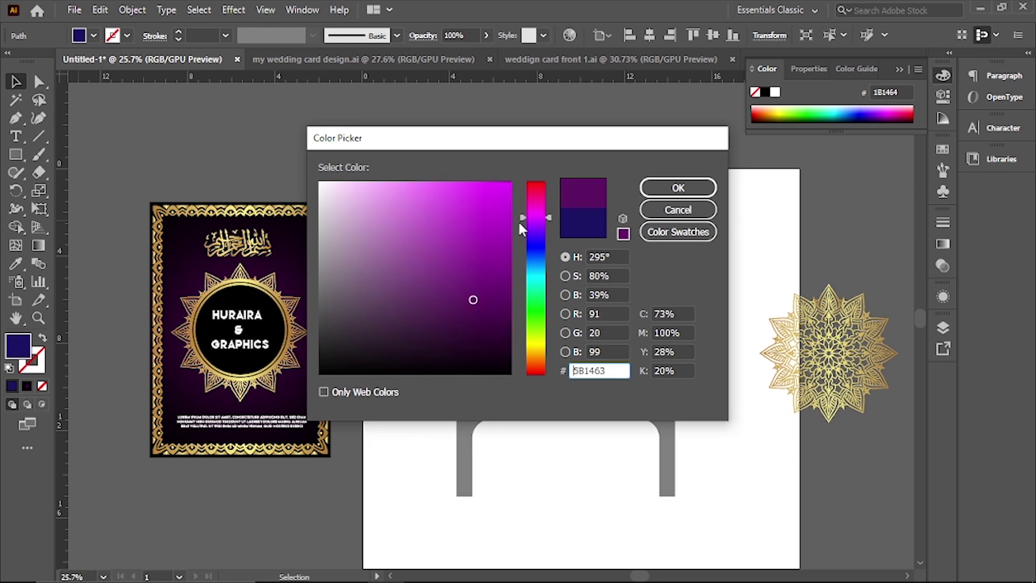
pyautogui.moveTo(497, 240)
pyautogui.mouseDown()
pyautogui.moveTo(513, 298)
pyautogui.moveTo(528, 172)
pyautogui.mouseUp()
pyautogui.click(677, 186)
pyautogui.press('i')
pyautogui.click(680, 346)
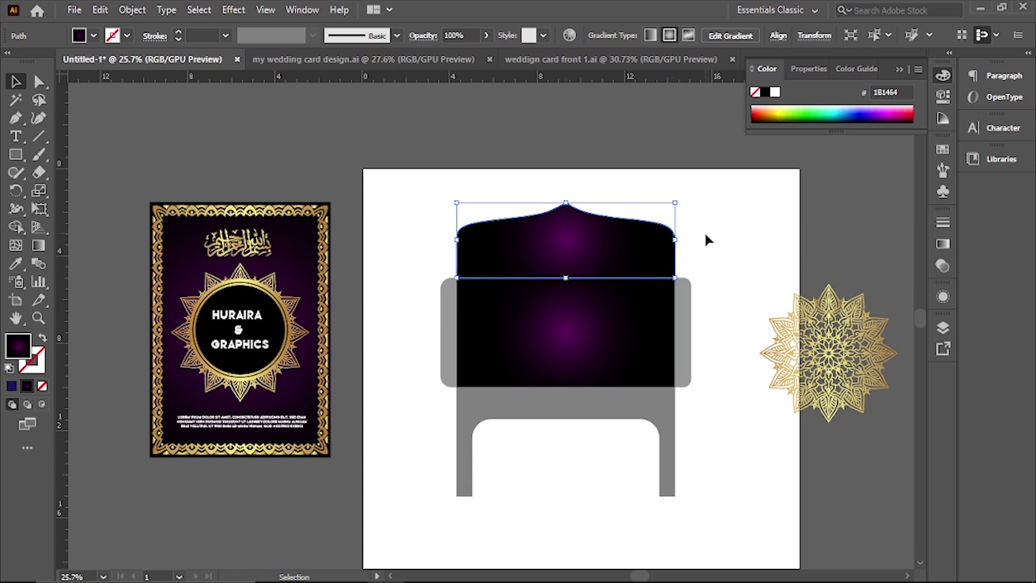
pyautogui.press('i')
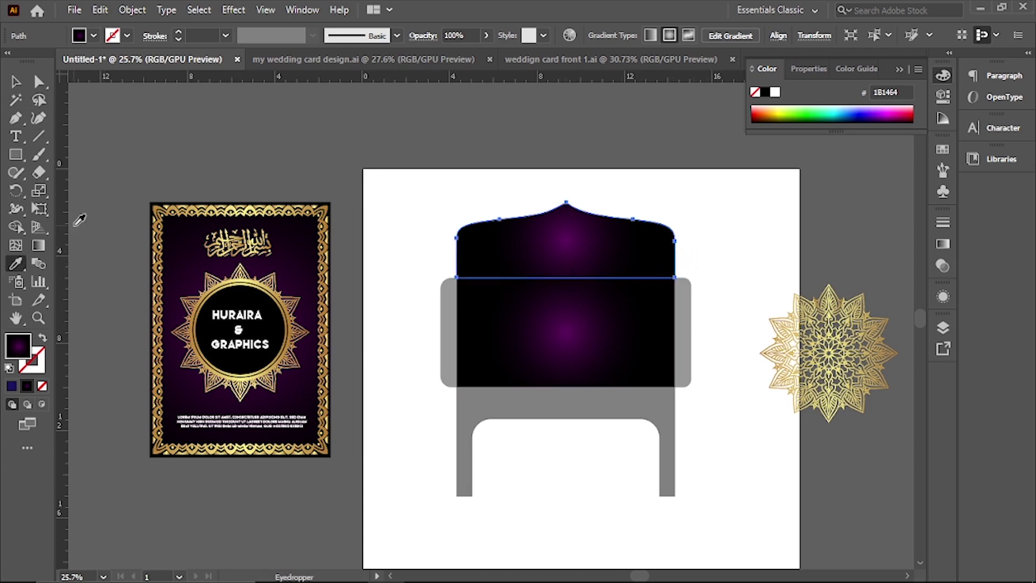
# Sample the mandala's gold gradient onto the flap, then deselect and enlarge the envelope view
pyautogui.click(834, 318)
pyautogui.press('v')
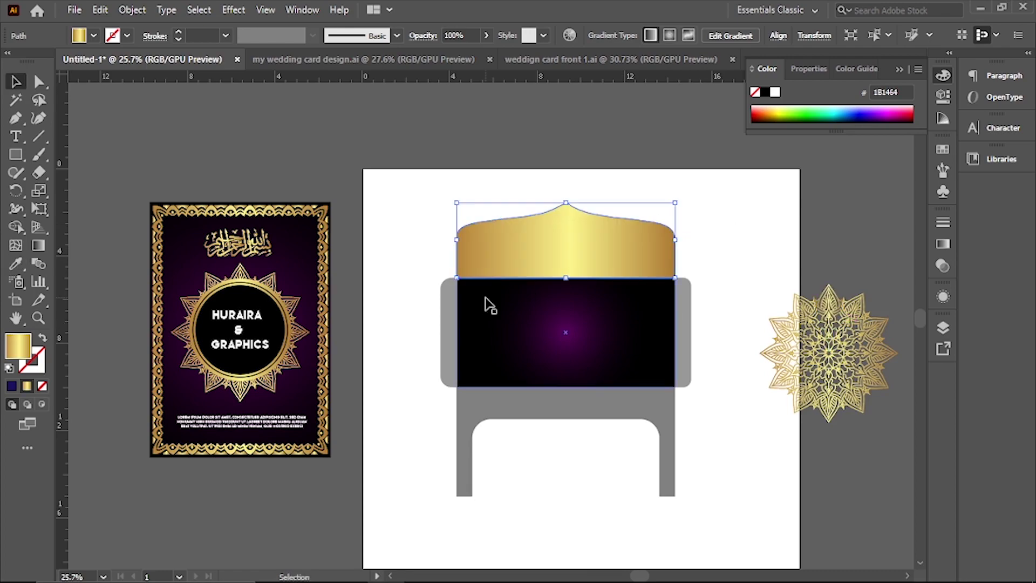
pyautogui.click(712, 234)
pyautogui.moveTo(491, 214)
pyautogui.mouseDown()
pyautogui.moveTo(645, 365)
pyautogui.moveTo(530, 338)
pyautogui.mouseUp()
# Replace the flap's gold fill with the rectangle's purple gradient
pyautogui.press('v')
pyautogui.click(597, 243)
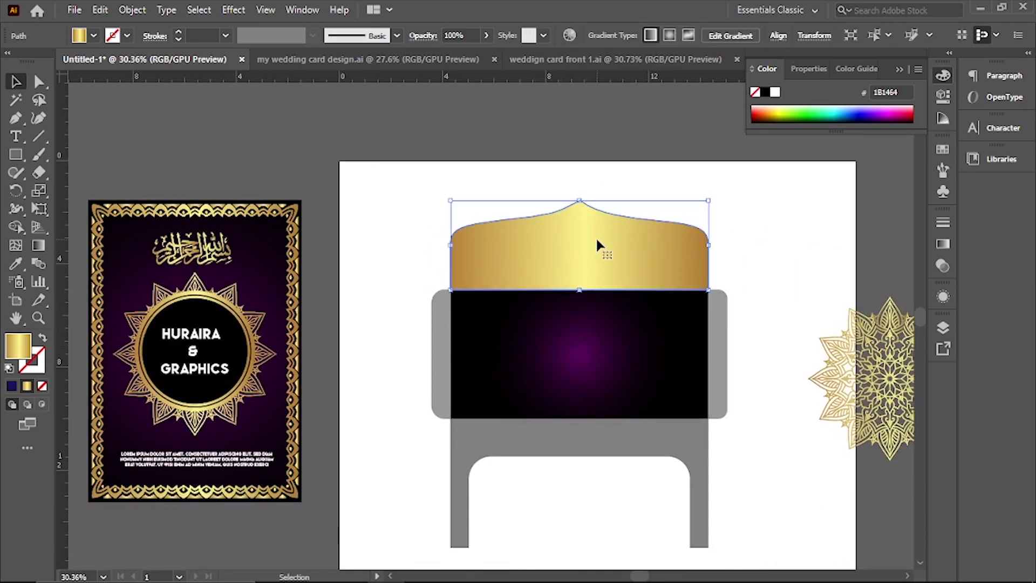
pyautogui.press('i')
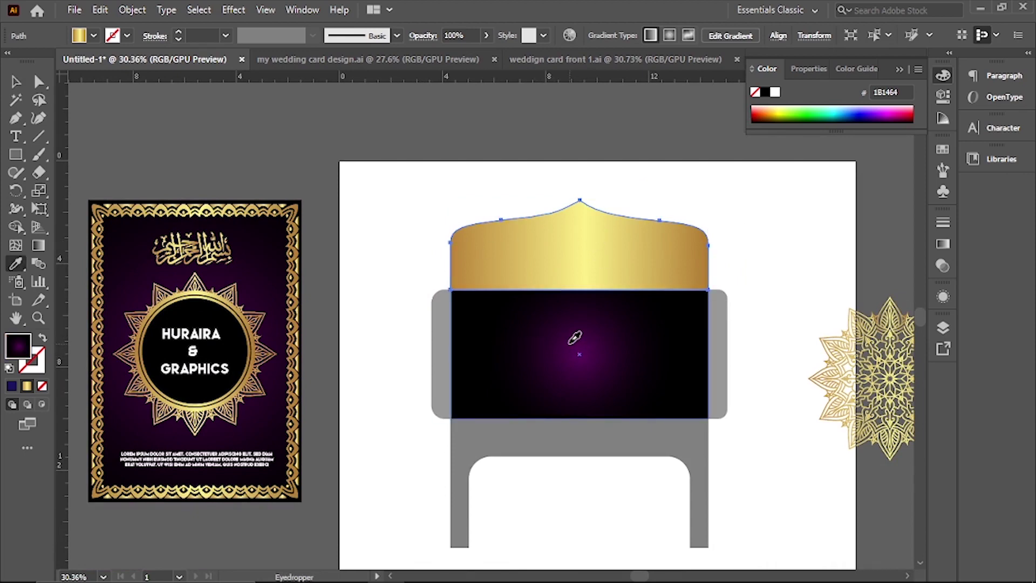
pyautogui.click(574, 338)
pyautogui.press('v')
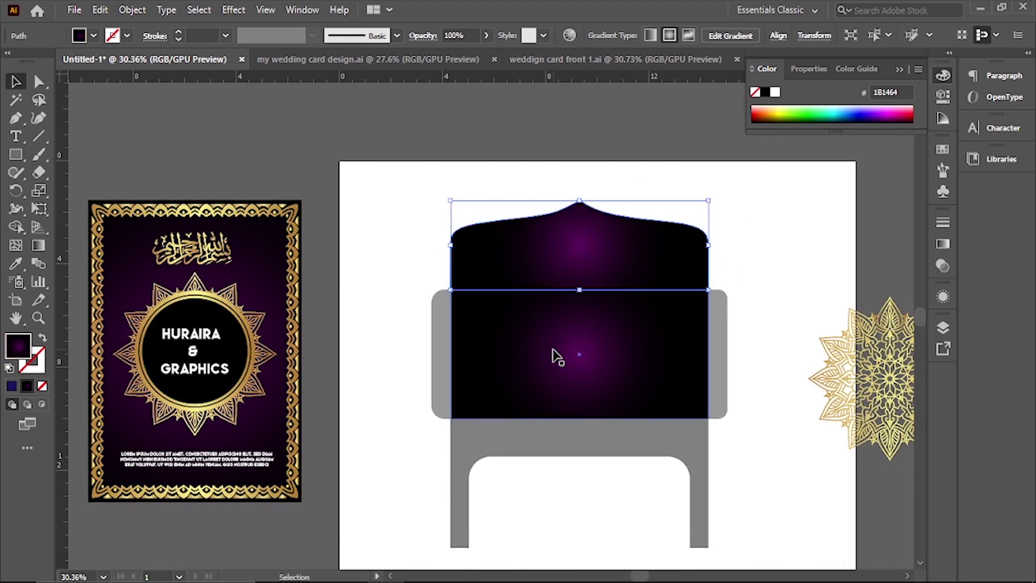
# Redrag the flap's radial gradient vertically from the top down past the panel
pyautogui.press('g')
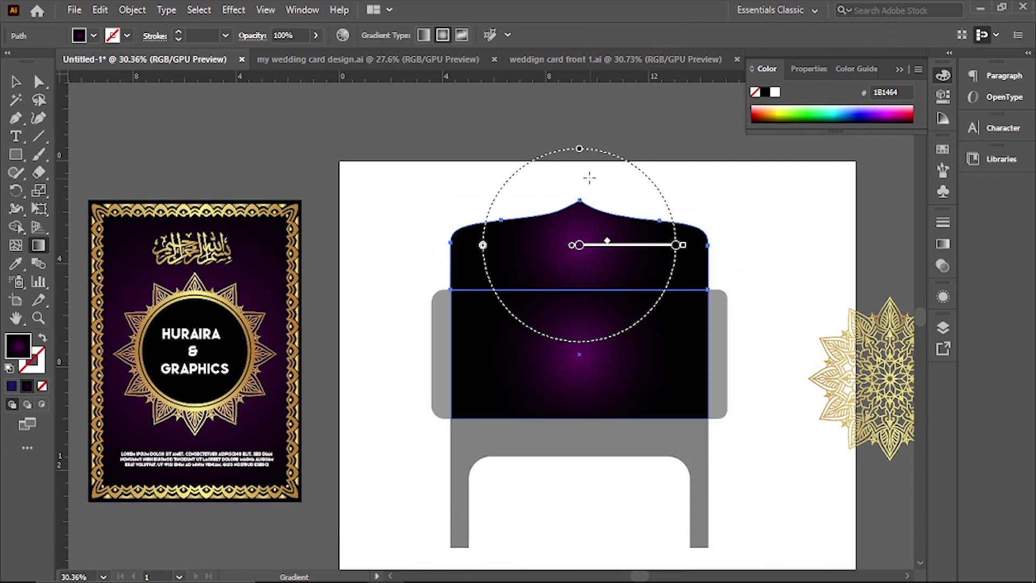
pyautogui.moveTo(569, 176)
pyautogui.mouseDown()
pyautogui.moveTo(595, 455)
pyautogui.moveTo(572, 499)
pyautogui.moveTo(574, 545)
pyautogui.mouseUp()
pyautogui.press('v')
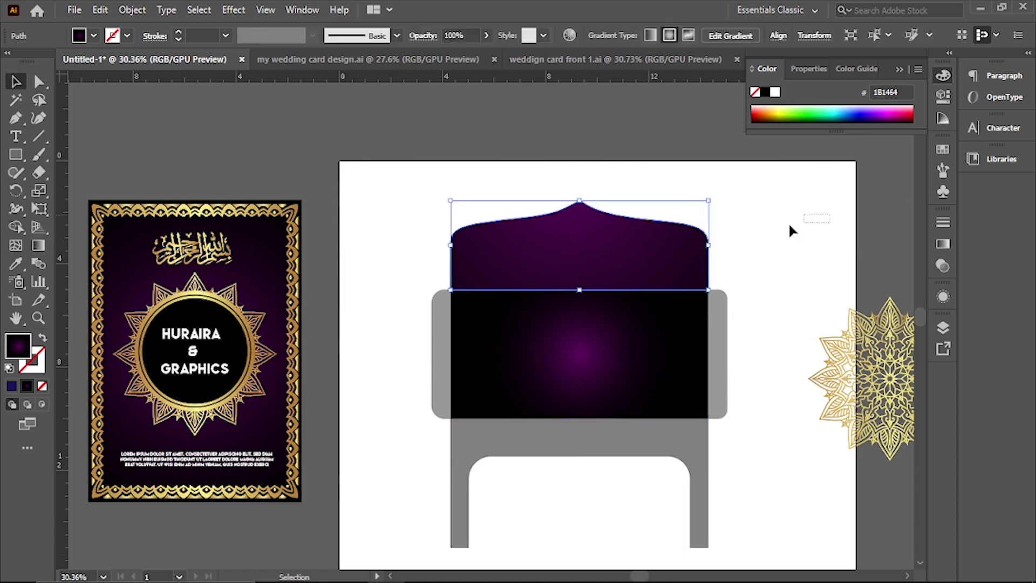
pyautogui.press('a')
pyautogui.click(770, 356)
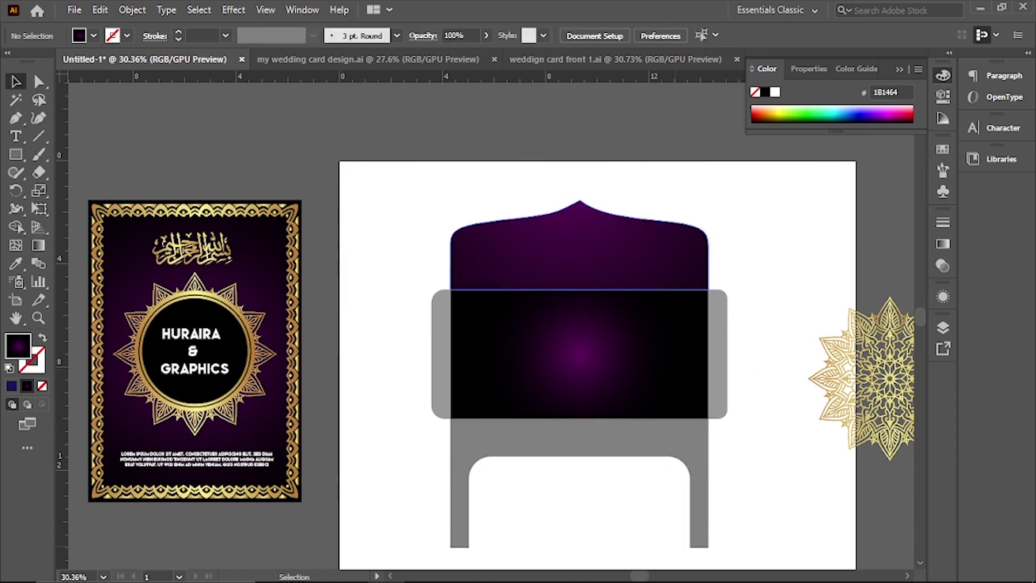
pyautogui.click(687, 432)
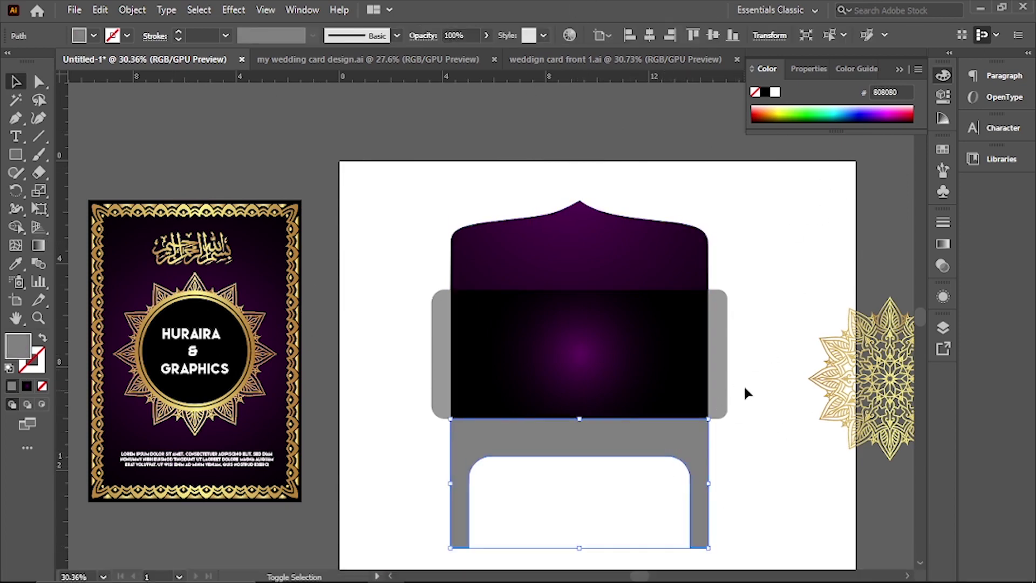
# Apply the purple gradient to the bottom band, black rectangle and left tab together
pyautogui.keyDown('shift'); pyautogui.click(722, 357); pyautogui.keyUp('shift')
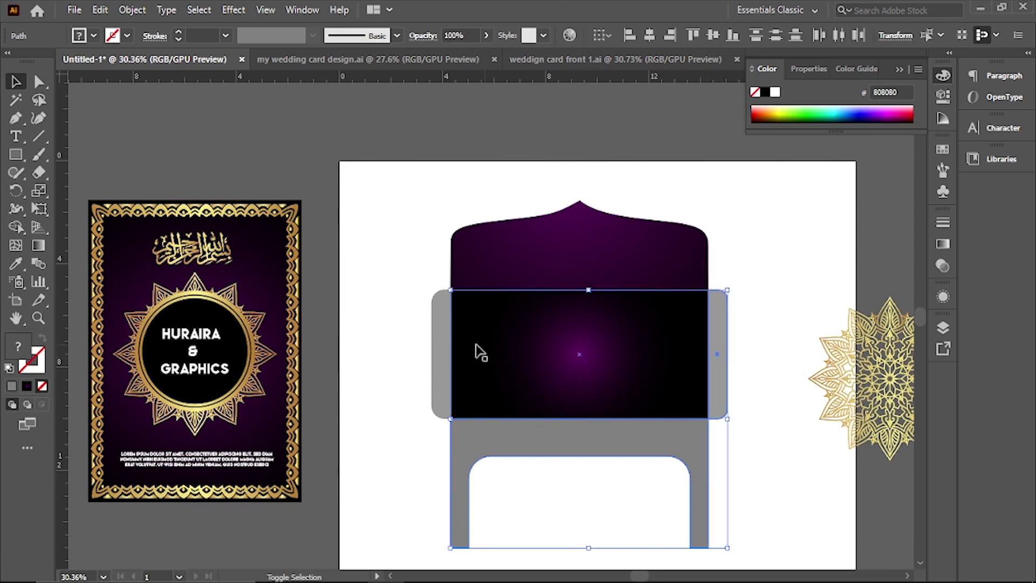
pyautogui.keyDown('shift'); pyautogui.click(438, 352); pyautogui.keyUp('shift')
pyautogui.press('i')
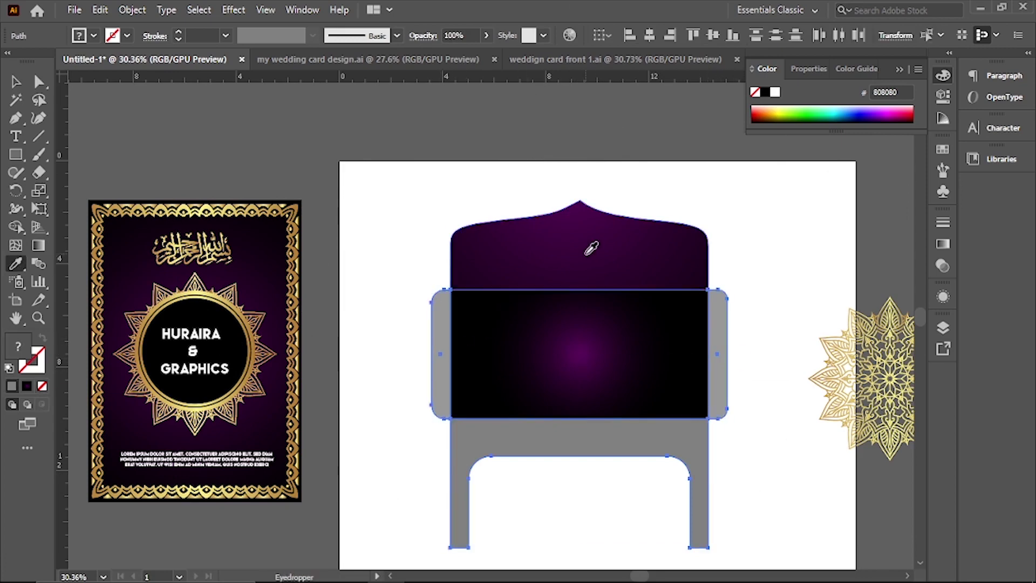
pyautogui.click(564, 295)
pyautogui.press('v')
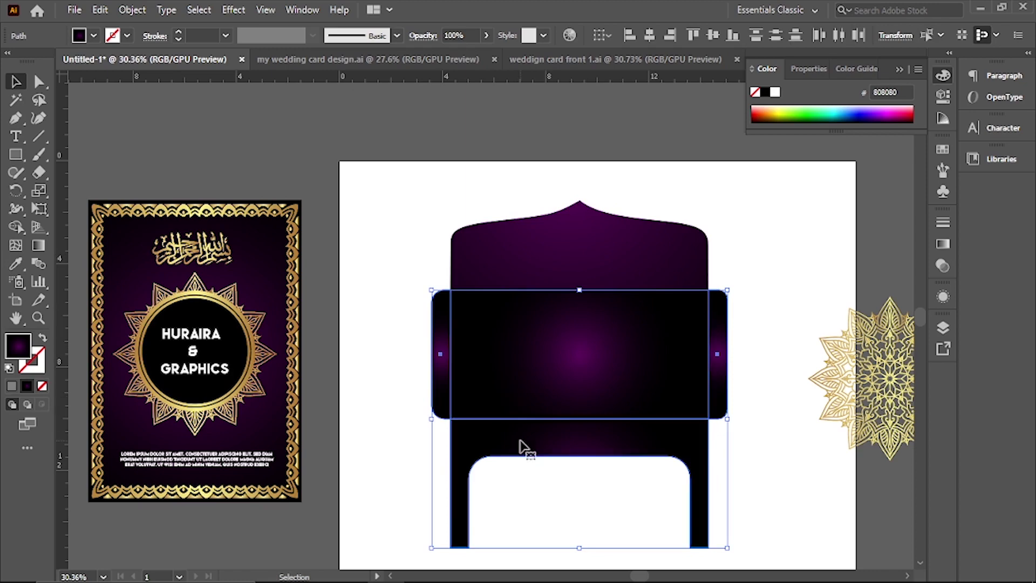
pyautogui.press('g')
pyautogui.click(16, 81)
pyautogui.click(346, 319)
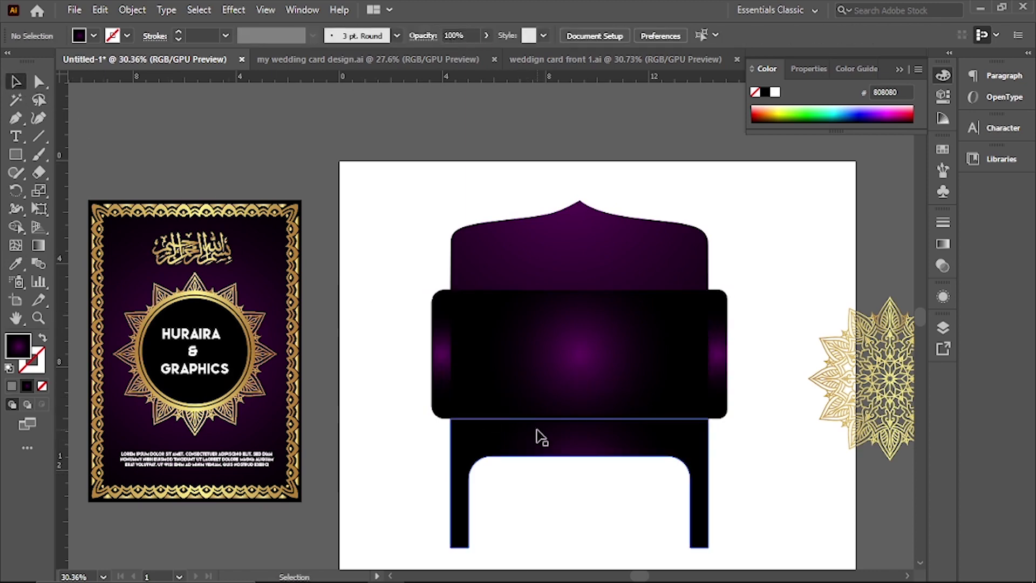
# Redrag the bottom band's gradient horizontally from left to right
pyautogui.click(535, 447)
pyautogui.press('g')
pyautogui.scroll(-1, 540, 437)
pyautogui.moveTo(556, 557); pyautogui.dragTo(660, 558)
pyautogui.scroll(6, 643, 353)
pyautogui.press('v')
# Redirect the left and right side tabs' gradients outward, away from the central panel
pyautogui.click(422, 294)
pyautogui.press('g')
pyautogui.moveTo(472, 308)
pyautogui.mouseDown()
pyautogui.moveTo(380, 314)
pyautogui.moveTo(635, 277)
pyautogui.mouseUp()
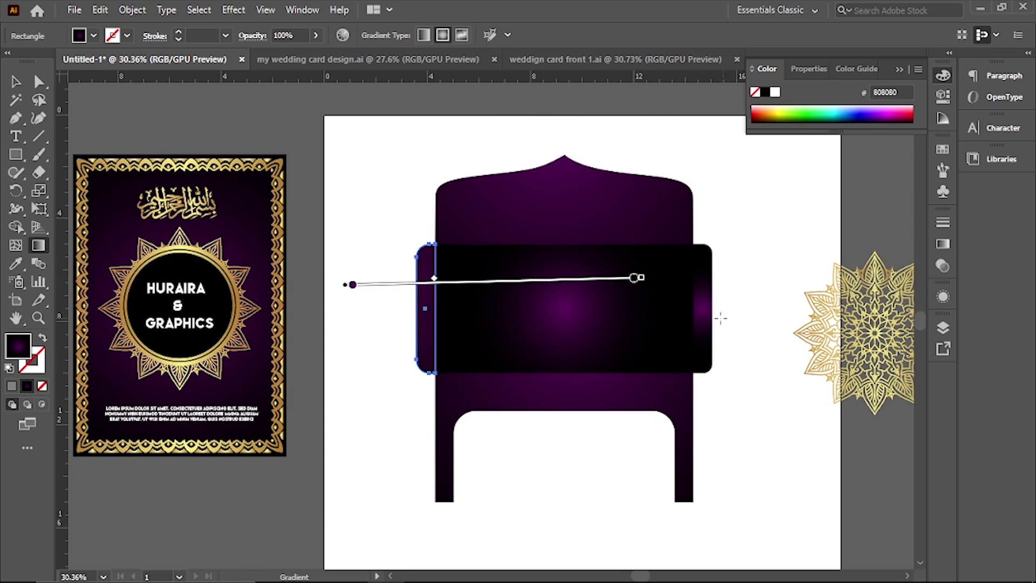
pyautogui.press('v')
pyautogui.keyDown('shift'); pyautogui.click(704, 313); pyautogui.keyUp('shift')
pyautogui.click(707, 313)
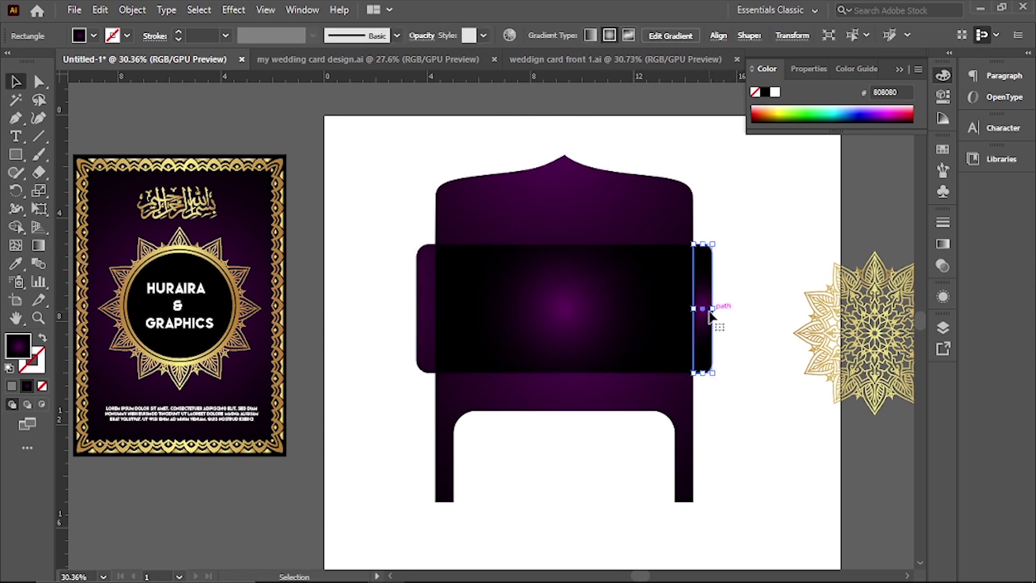
pyautogui.press('g')
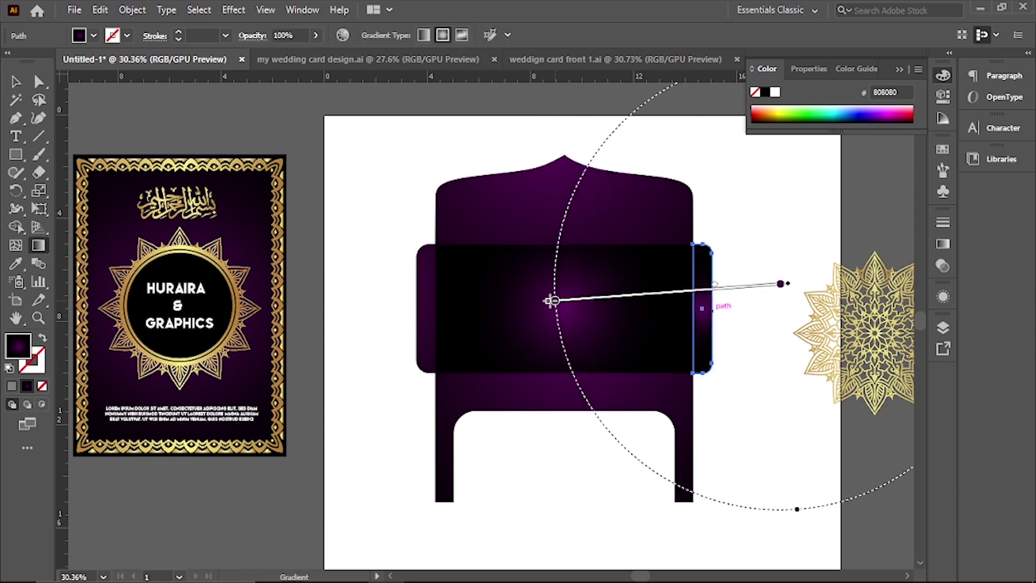
pyautogui.moveTo(775, 284)
pyautogui.mouseDown()
pyautogui.moveTo(527, 293)
pyautogui.moveTo(788, 282)
pyautogui.mouseUp()
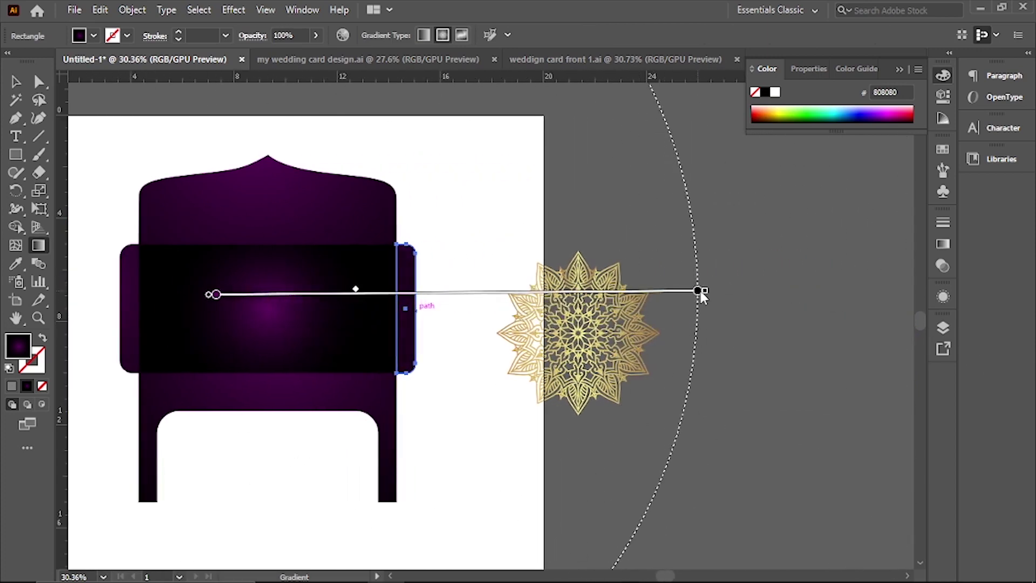
# Move the gold mandala onto the envelope and shrink it onto the top-right corner
pyautogui.press('v')
pyautogui.click(602, 421)
pyautogui.scroll(1, 452, 398)
pyautogui.moveTo(452, 398)
pyautogui.mouseDown()
pyautogui.moveTo(476, 417)
pyautogui.moveTo(628, 435)
pyautogui.mouseUp()
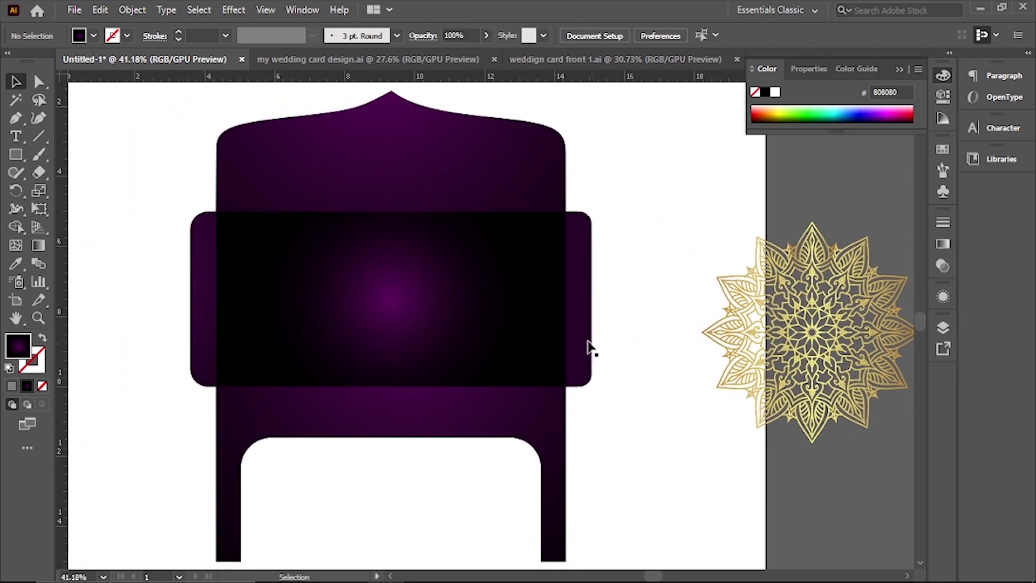
pyautogui.scroll(-1, 556, 385)
pyautogui.scroll(-1, 518, 374)
pyautogui.moveTo(759, 356); pyautogui.dragTo(561, 289)
pyautogui.moveTo(657, 364)
pyautogui.mouseDown()
pyautogui.moveTo(572, 284)
pyautogui.moveTo(545, 278)
pyautogui.mouseUp()
pyautogui.scroll(2, 545, 277)
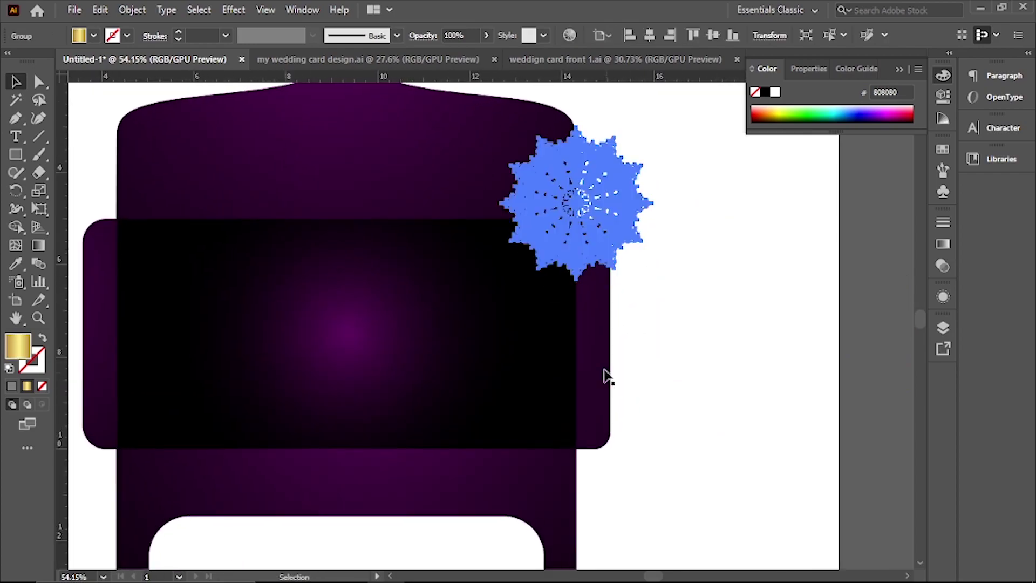
pyautogui.moveTo(588, 248); pyautogui.dragTo(589, 286)
# Fine-tune the mandala's position on the inner rectangle's top-right corner
pyautogui.scroll(2, 667, 439)
pyautogui.scroll(3, 647, 405)
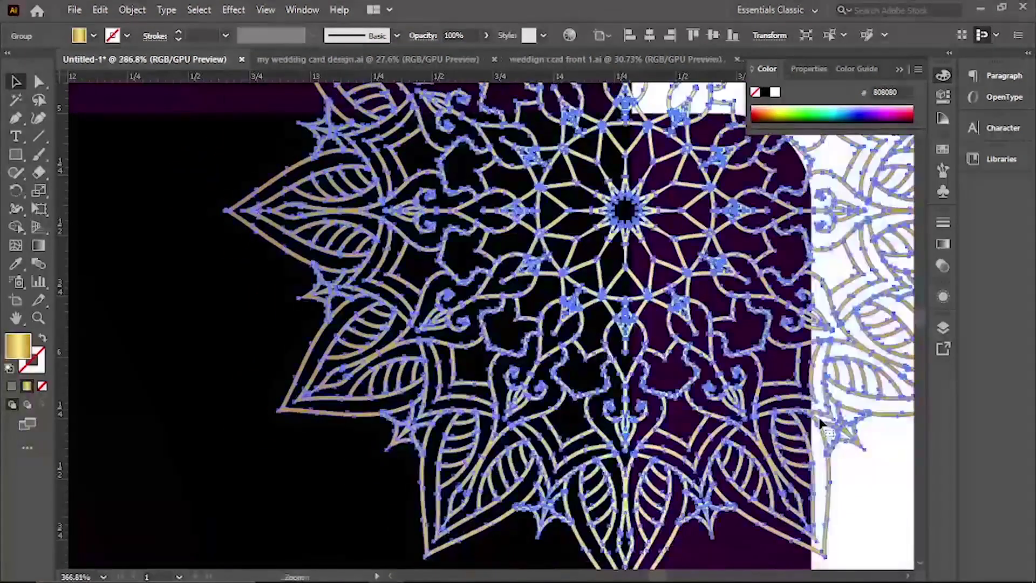
pyautogui.scroll(-3, 621, 364)
pyautogui.moveTo(620, 363)
pyautogui.mouseDown()
pyautogui.moveTo(597, 380)
pyautogui.moveTo(484, 304)
pyautogui.mouseUp()
pyautogui.moveTo(640, 275); pyautogui.dragTo(638, 200)
pyautogui.scroll(3, 678, 311)
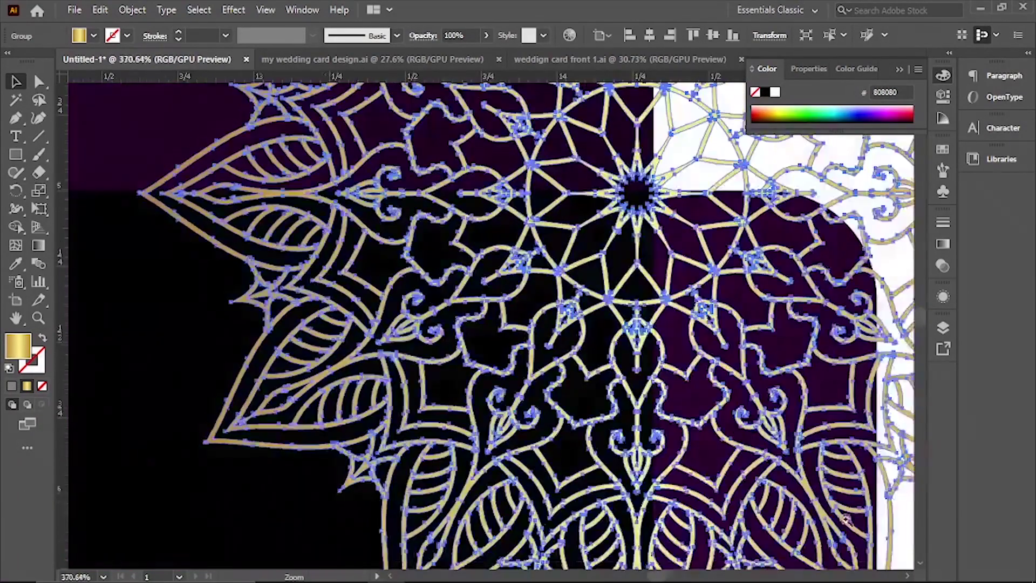
pyautogui.scroll(2, 679, 301)
pyautogui.moveTo(679, 301); pyautogui.dragTo(643, 398)
pyautogui.moveTo(643, 348); pyautogui.dragTo(657, 348)
pyautogui.scroll(-3, 359, 330)
pyautogui.click(514, 398)
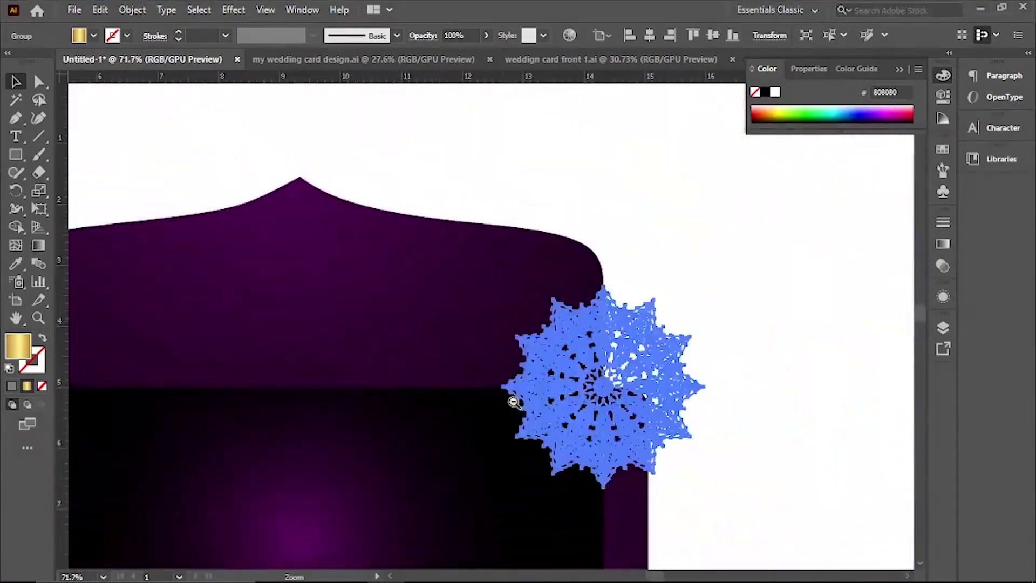
pyautogui.scroll(-5, 513, 398)
# Copy the mandala to the top-left and lower-left corners and align it
pyautogui.moveTo(637, 365); pyautogui.dragTo(362, 363)
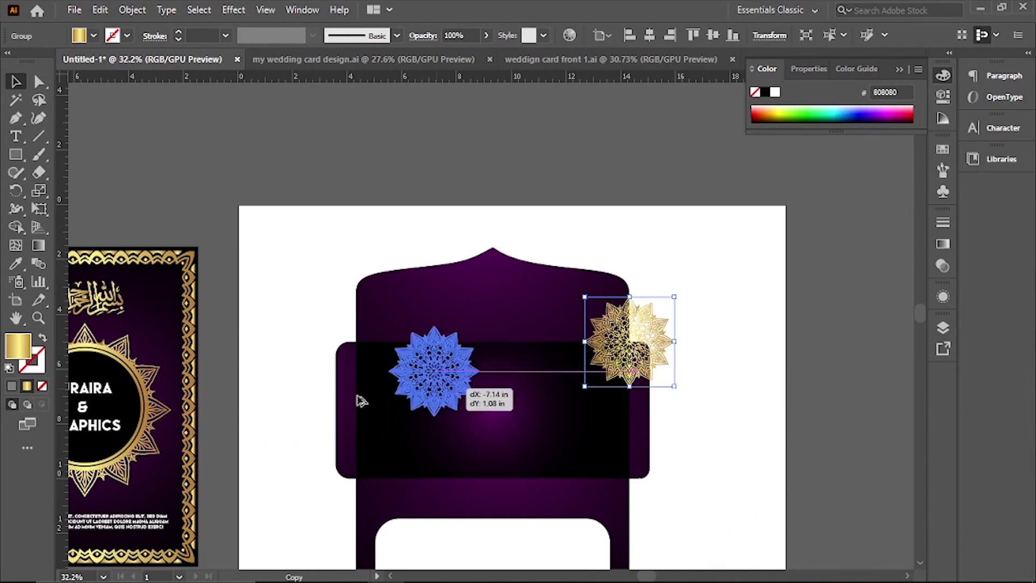
pyautogui.moveTo(362, 364); pyautogui.dragTo(341, 491)
pyautogui.moveTo(421, 493); pyautogui.dragTo(774, 505)
pyautogui.moveTo(385, 523)
pyautogui.mouseDown()
pyautogui.moveTo(459, 372)
pyautogui.moveTo(464, 413)
pyautogui.mouseUp()
pyautogui.scroll(-1, 459, 373)
pyautogui.moveTo(538, 413)
pyautogui.mouseDown()
pyautogui.moveTo(229, 371)
pyautogui.moveTo(359, 396)
pyautogui.moveTo(210, 360)
pyautogui.mouseUp()
# Copy a mandala to the right-side corner and centre its star on the corner
pyautogui.moveTo(252, 322); pyautogui.dragTo(588, 290)
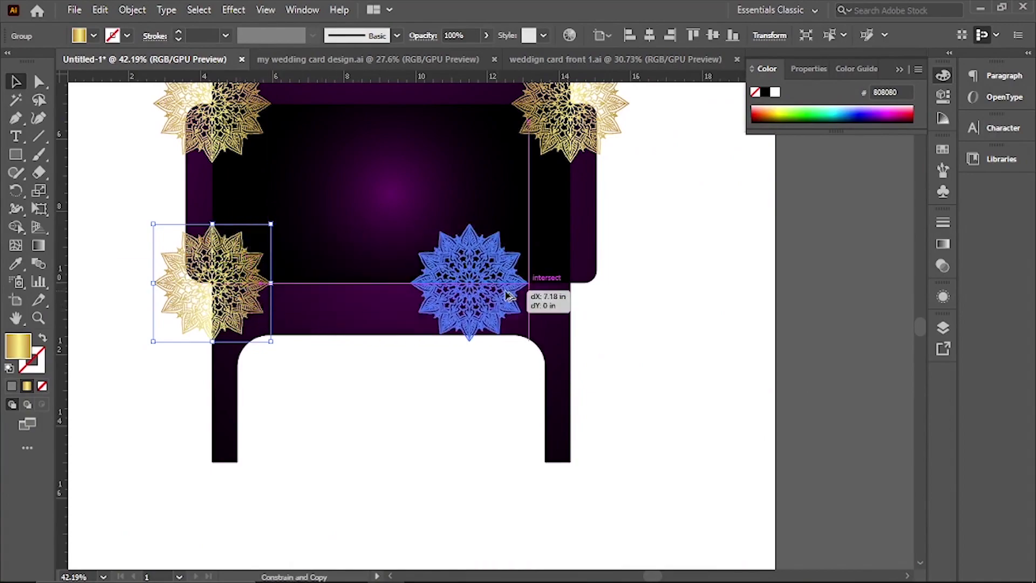
pyautogui.moveTo(588, 290); pyautogui.dragTo(679, 416)
pyautogui.moveTo(552, 316)
pyautogui.mouseDown()
pyautogui.moveTo(771, 428)
pyautogui.moveTo(828, 387)
pyautogui.mouseUp()
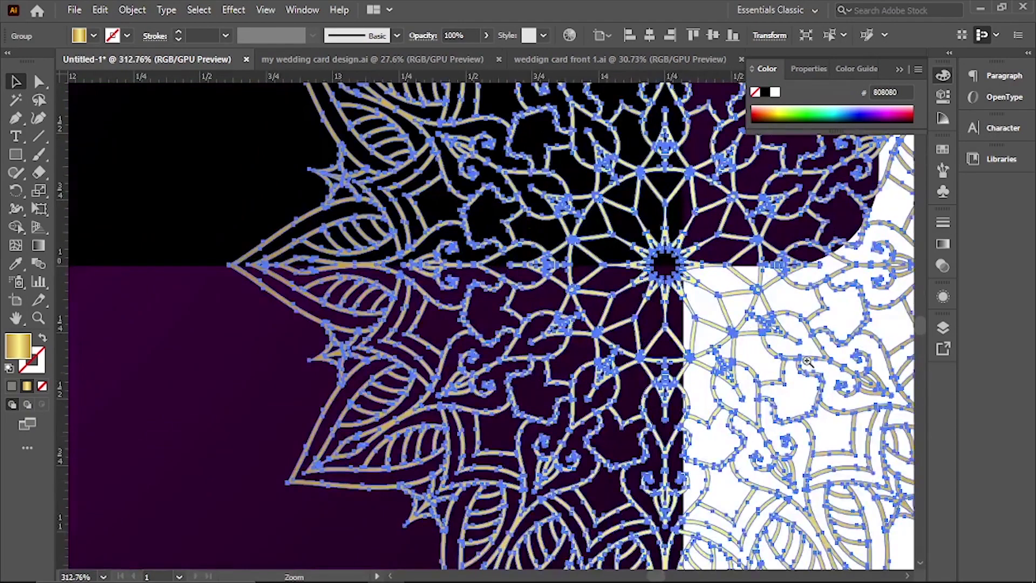
pyautogui.moveTo(667, 253); pyautogui.dragTo(759, 347)
pyautogui.moveTo(604, 275)
pyautogui.mouseDown()
pyautogui.moveTo(644, 251)
pyautogui.moveTo(692, 363)
pyautogui.moveTo(601, 382)
pyautogui.moveTo(555, 342)
pyautogui.mouseUp()
pyautogui.click(601, 289)
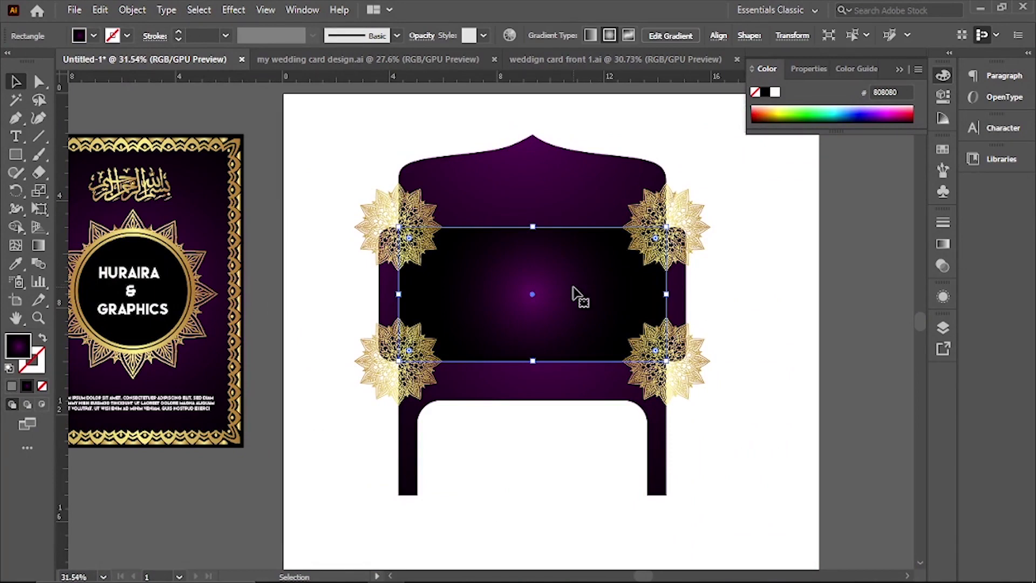
# Bring a copy of the inner rectangle in front of the mandalas and fill it solid black
pyautogui.press('v')
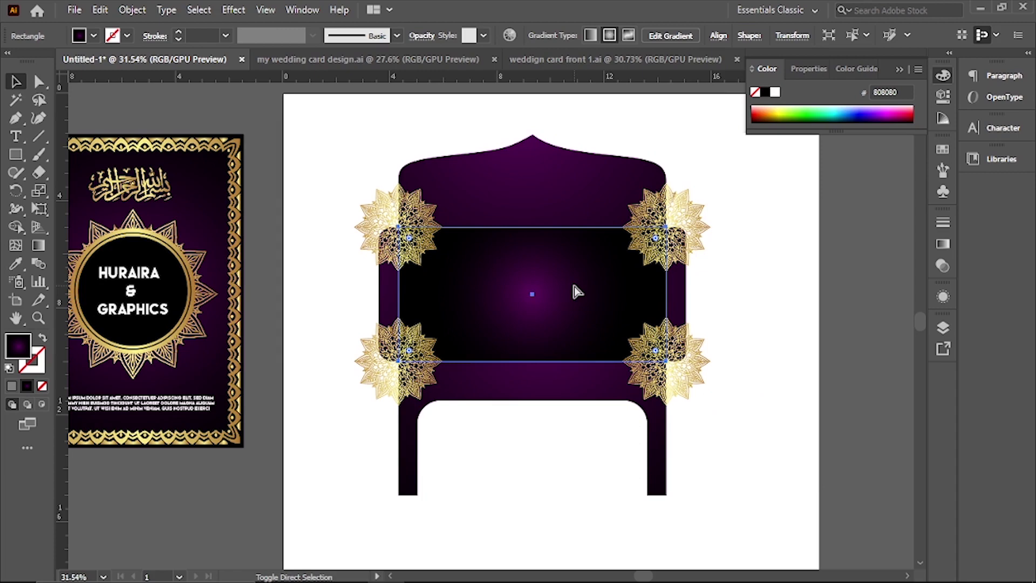
pyautogui.hotkey('ctrl', 'shift', ']')
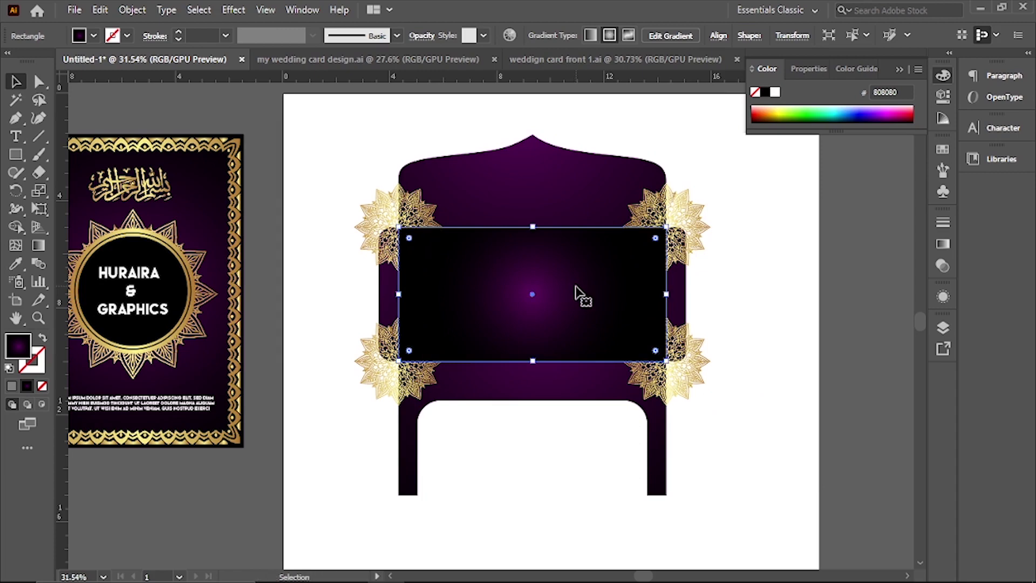
pyautogui.click(93, 36)
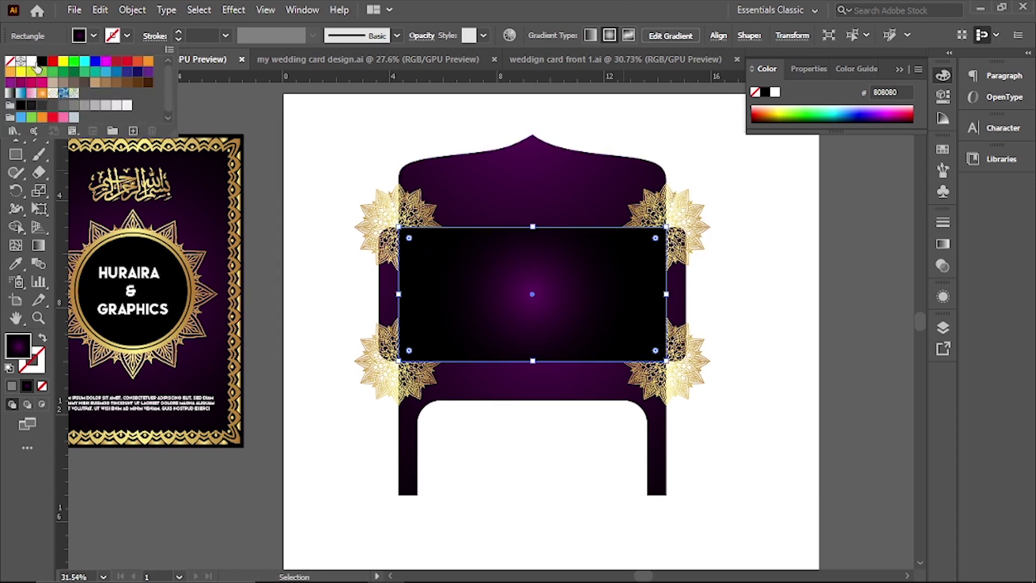
pyautogui.click(41, 61)
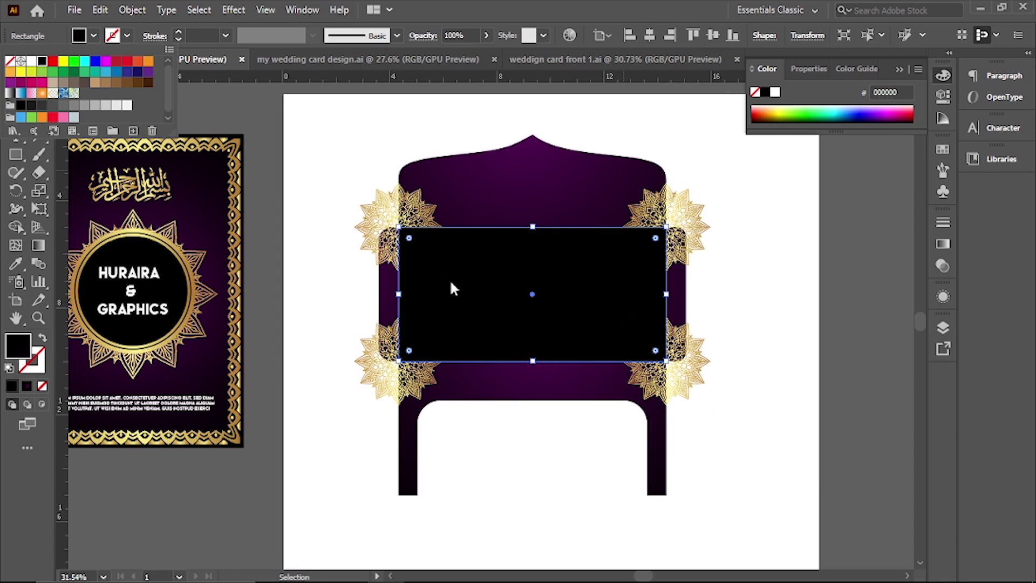
pyautogui.press('Escape')
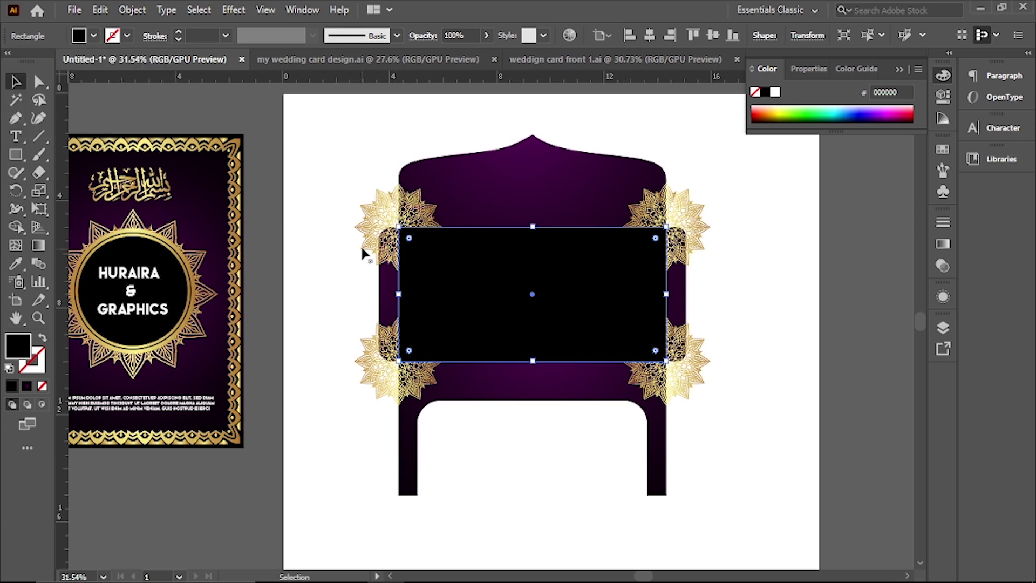
# Select the front rectangle with all four corner mandalas and make a clipping mask
pyautogui.keyDown('shift'); pyautogui.click(387, 218); pyautogui.keyUp('shift')
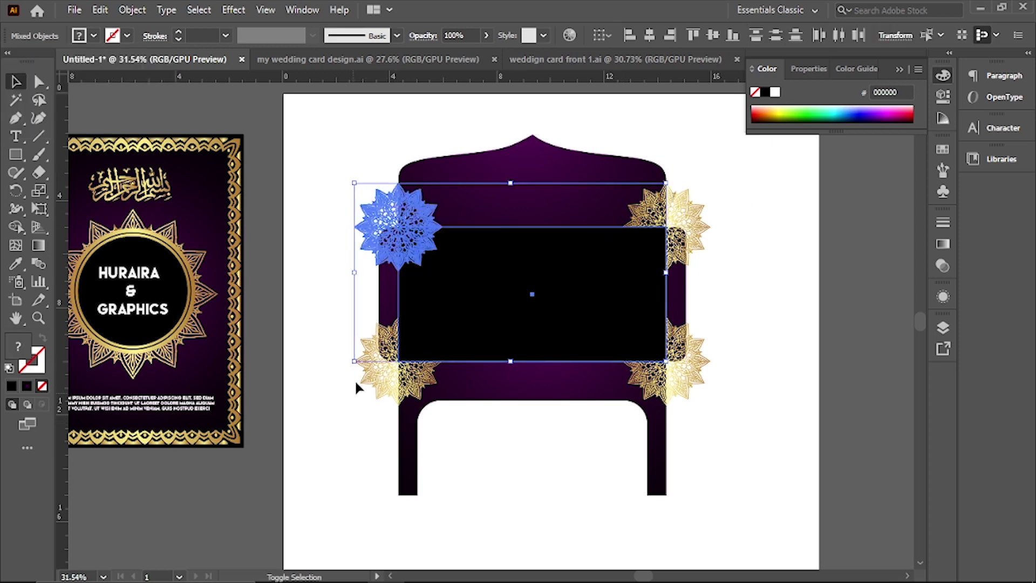
pyautogui.keyDown('shift'); pyautogui.click(397, 367); pyautogui.keyUp('shift')
pyautogui.moveTo(561, 386); pyautogui.dragTo(669, 388)
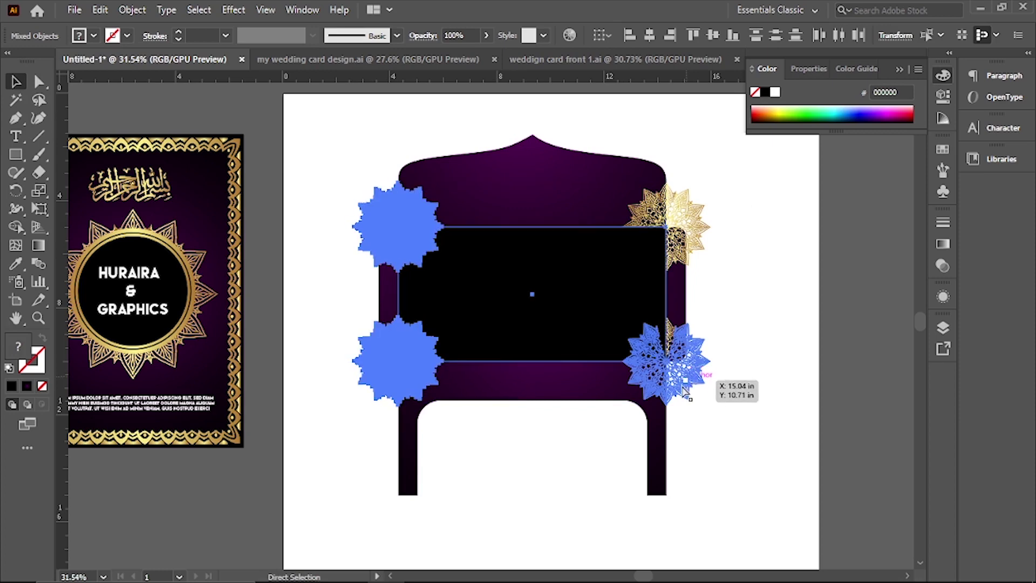
pyautogui.keyDown('shift'); pyautogui.click(691, 367); pyautogui.keyUp('shift')
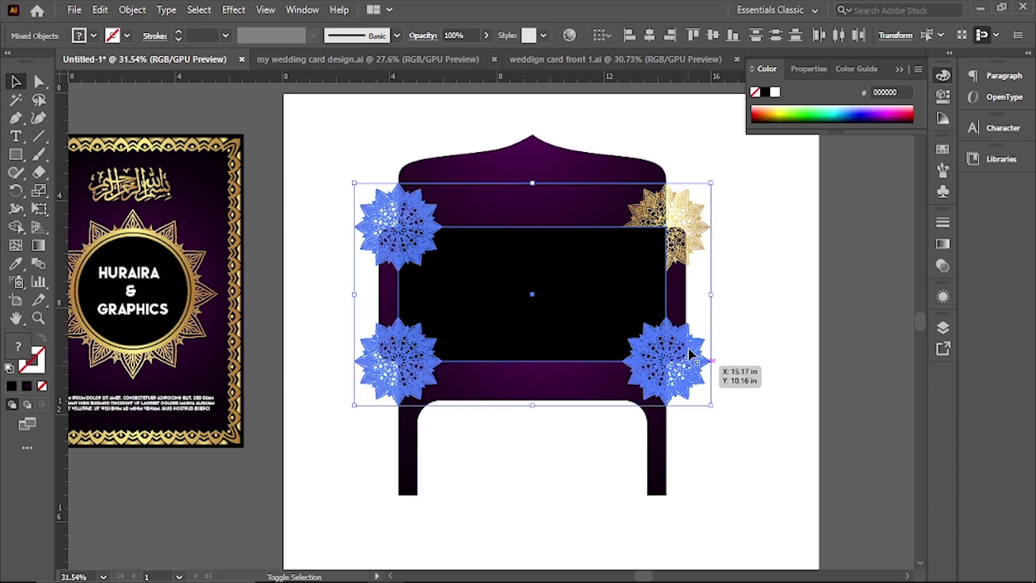
pyautogui.keyDown('shift'); pyautogui.click(696, 221); pyautogui.keyUp('shift')
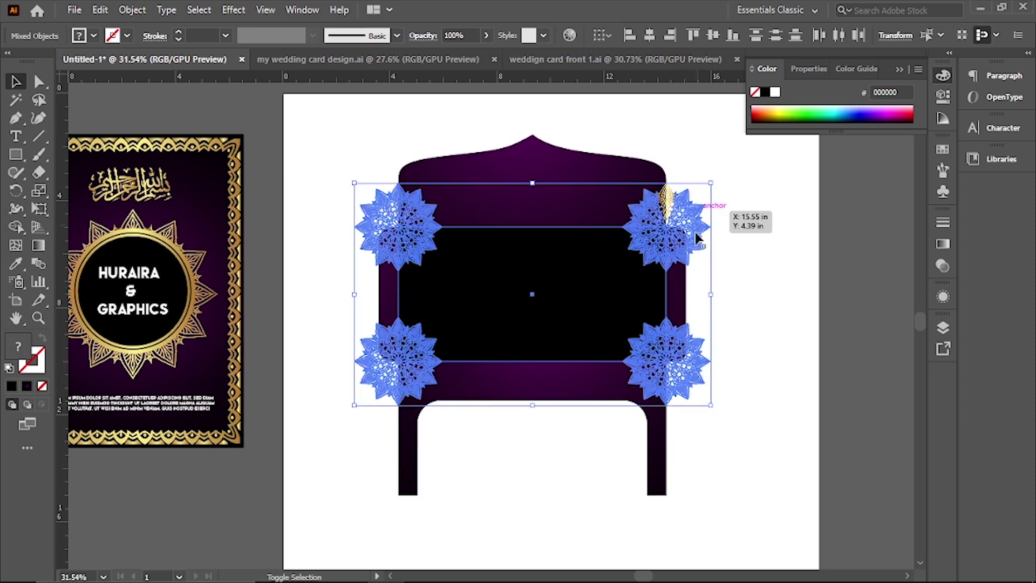
pyautogui.rightClick(627, 281)
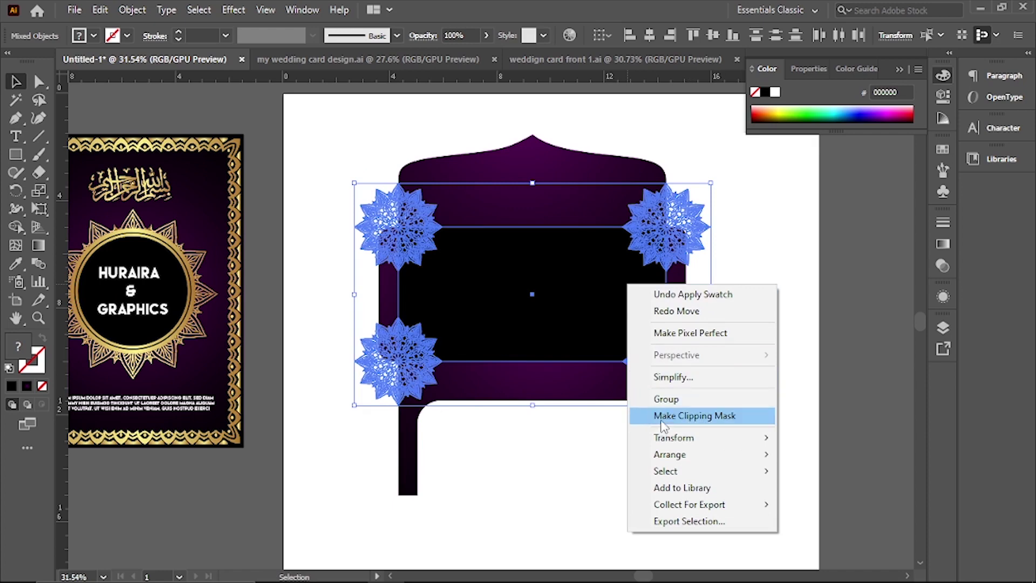
pyautogui.click(665, 415)
# Nudge a corner mandala's position inside the clipped frame
pyautogui.click(745, 309)
pyautogui.moveTo(642, 353); pyautogui.dragTo(636, 349)
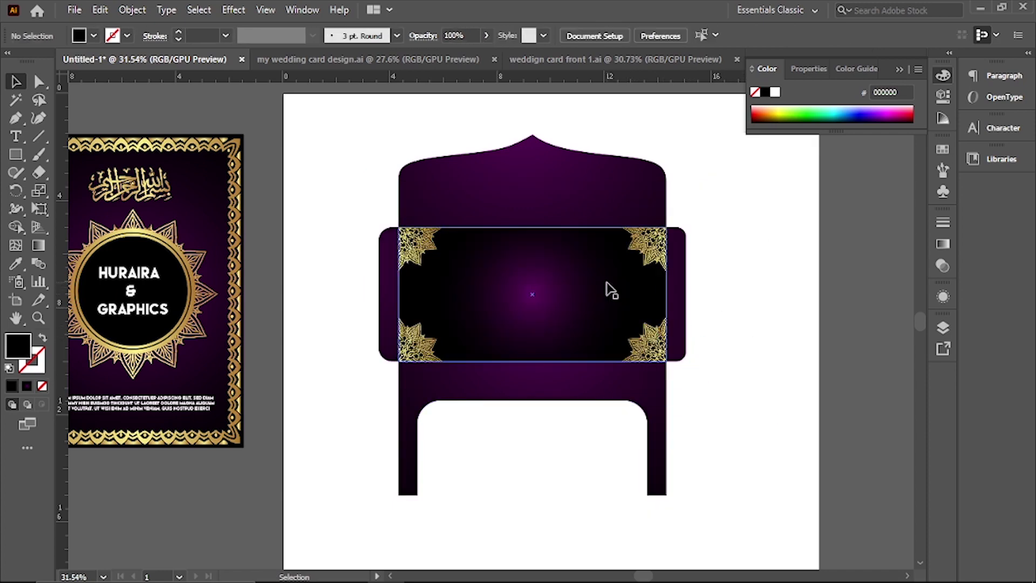
pyautogui.click(587, 268)
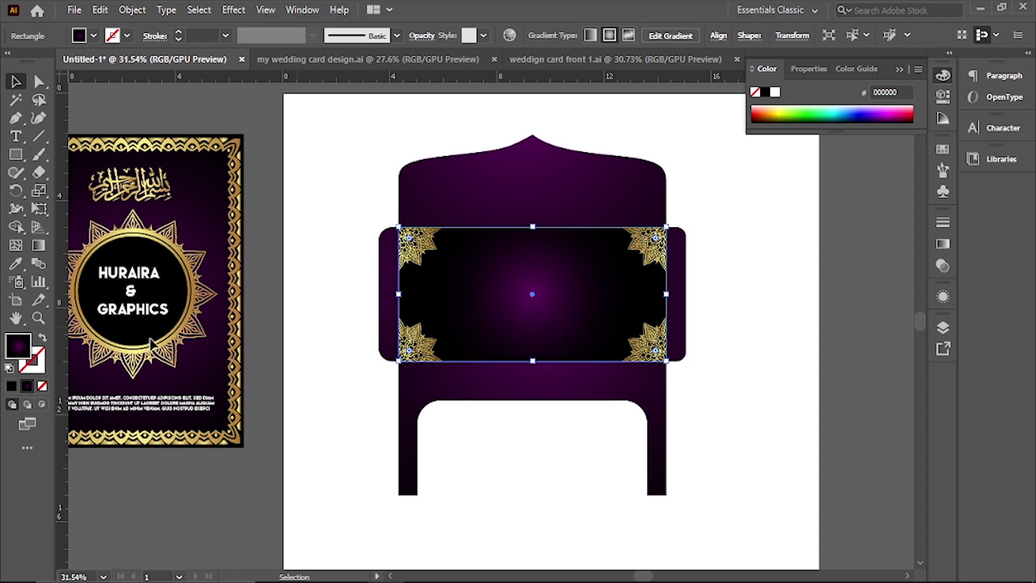
# Drag the inner rectangle's radial gradient end point outward twice to widen the purple centre
pyautogui.press('g')
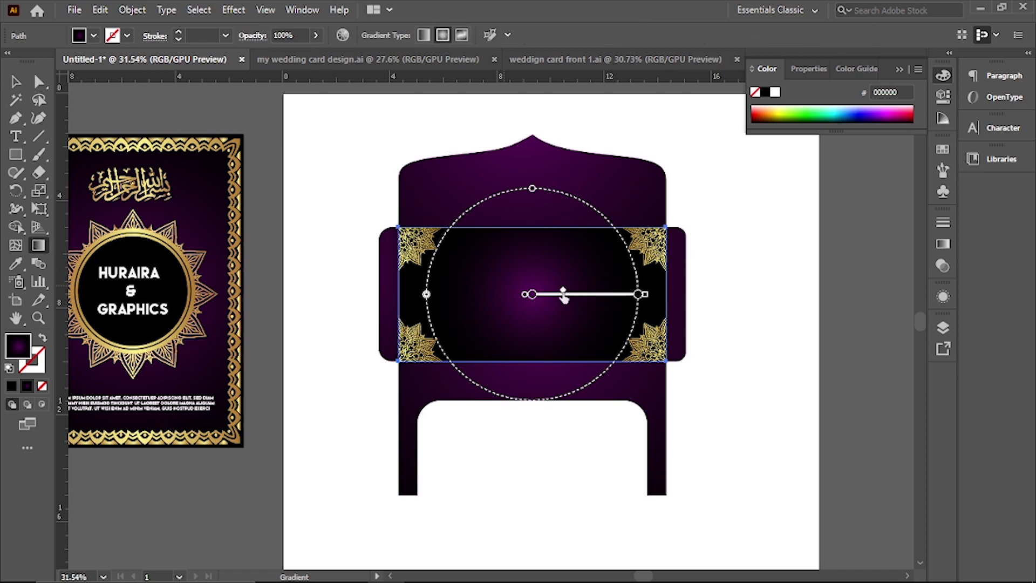
pyautogui.moveTo(569, 292); pyautogui.dragTo(590, 293)
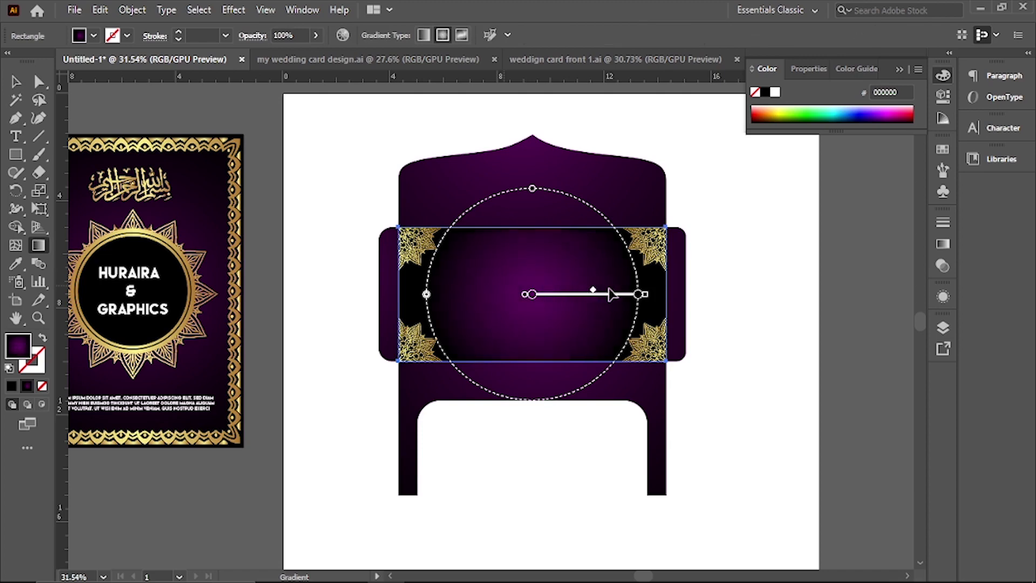
pyautogui.moveTo(644, 292); pyautogui.dragTo(695, 295)
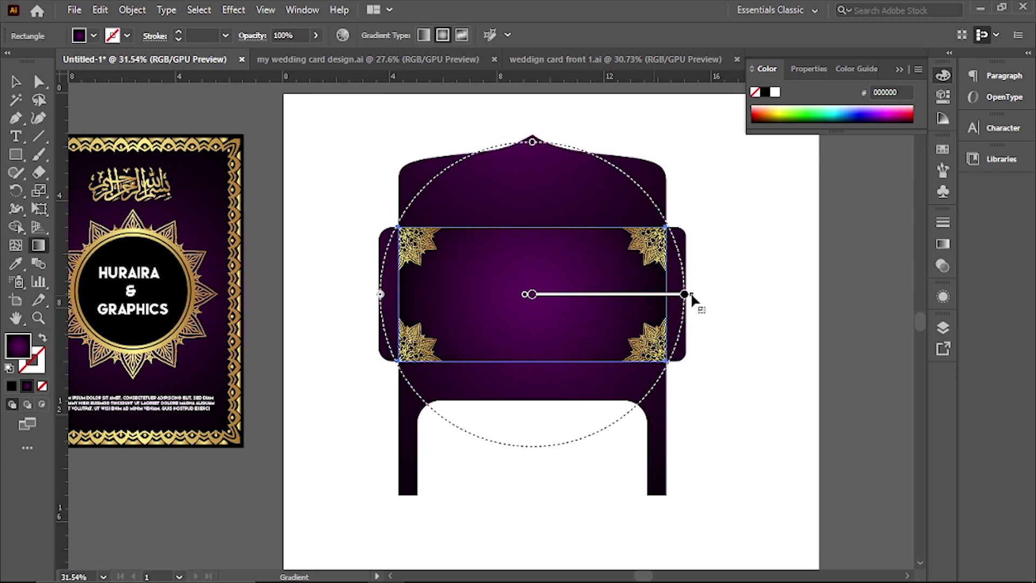
pyautogui.press('v')
pyautogui.click(685, 373)
pyautogui.scroll(-3, 684, 365)
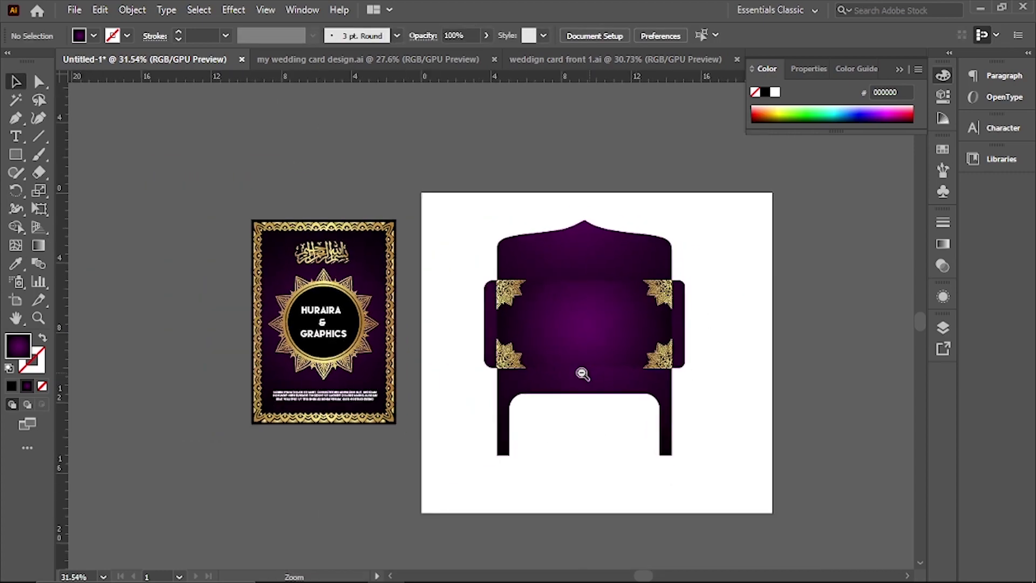
pyautogui.scroll(2, 583, 371)
pyautogui.moveTo(643, 343); pyautogui.dragTo(656, 361)
pyautogui.scroll(2, 686, 363)
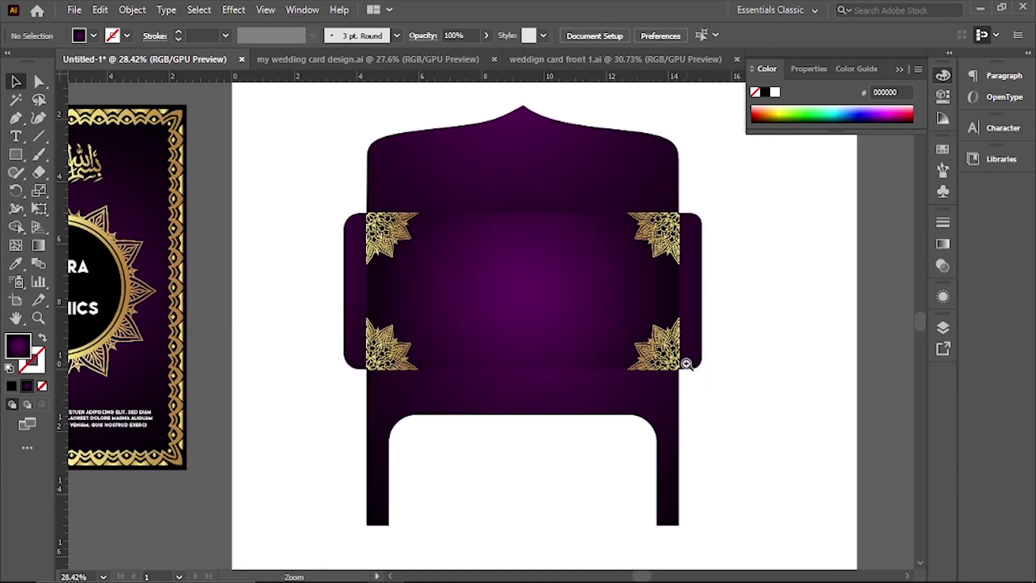
pyautogui.click(542, 308)
pyautogui.scroll(1, 646, 275)
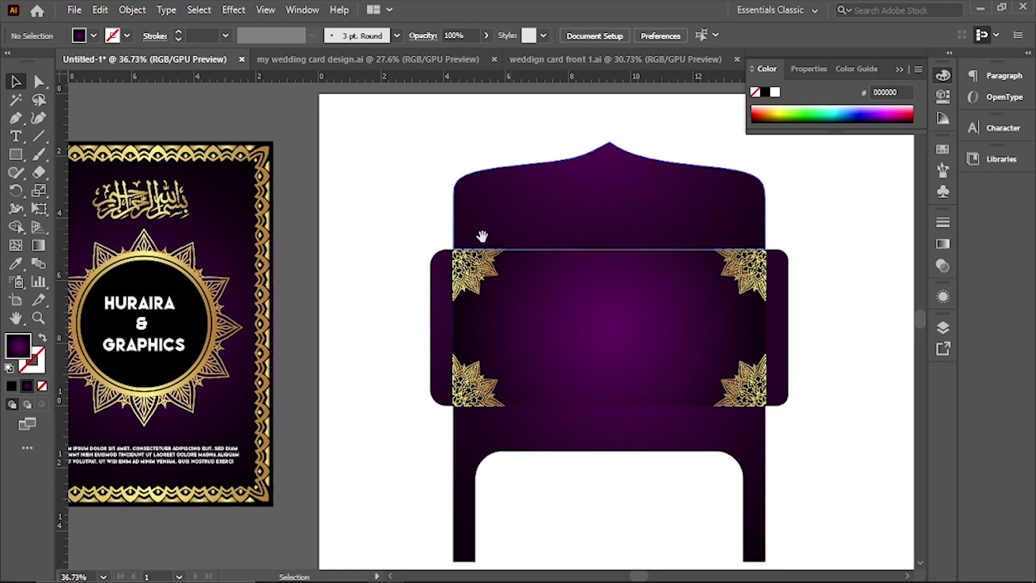
pyautogui.moveTo(493, 253); pyautogui.dragTo(224, 212)
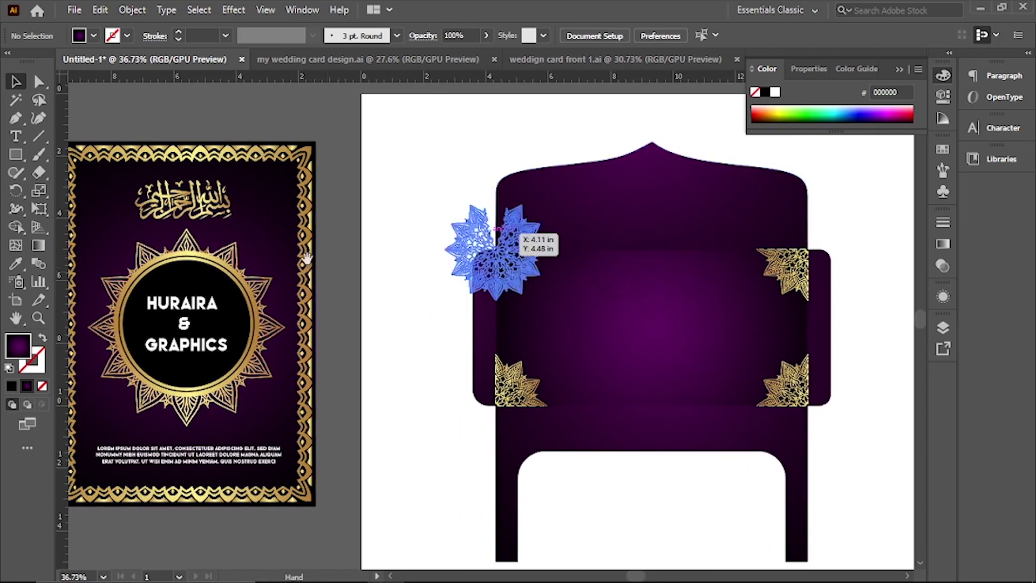
pyautogui.click(223, 213)
pyautogui.click(389, 158)
pyautogui.moveTo(190, 215); pyautogui.dragTo(650, 216)
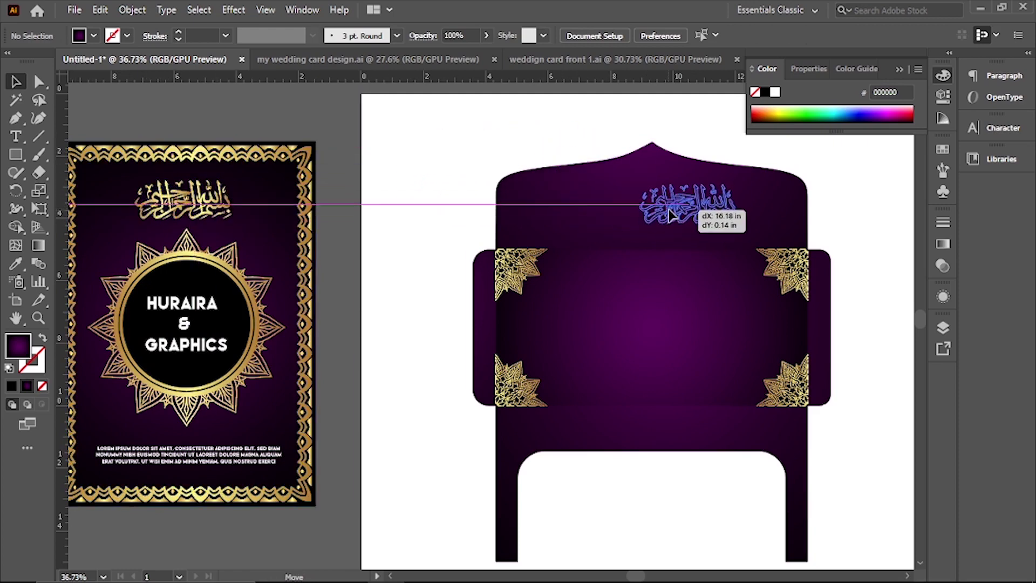
pyautogui.moveTo(650, 216); pyautogui.dragTo(632, 218)
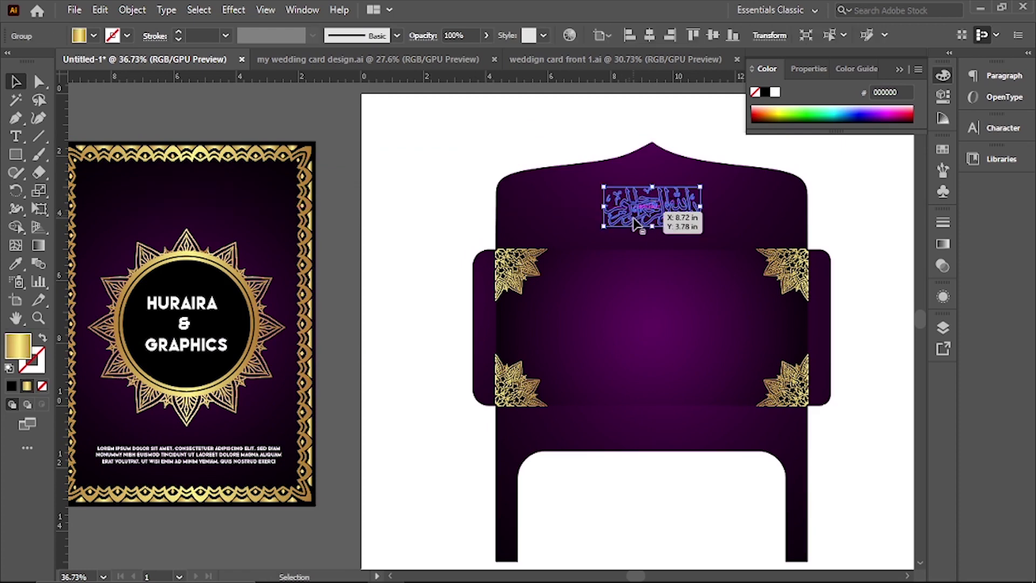
pyautogui.hotkey('ctrl', 'z')
pyautogui.moveTo(222, 222); pyautogui.dragTo(693, 217)
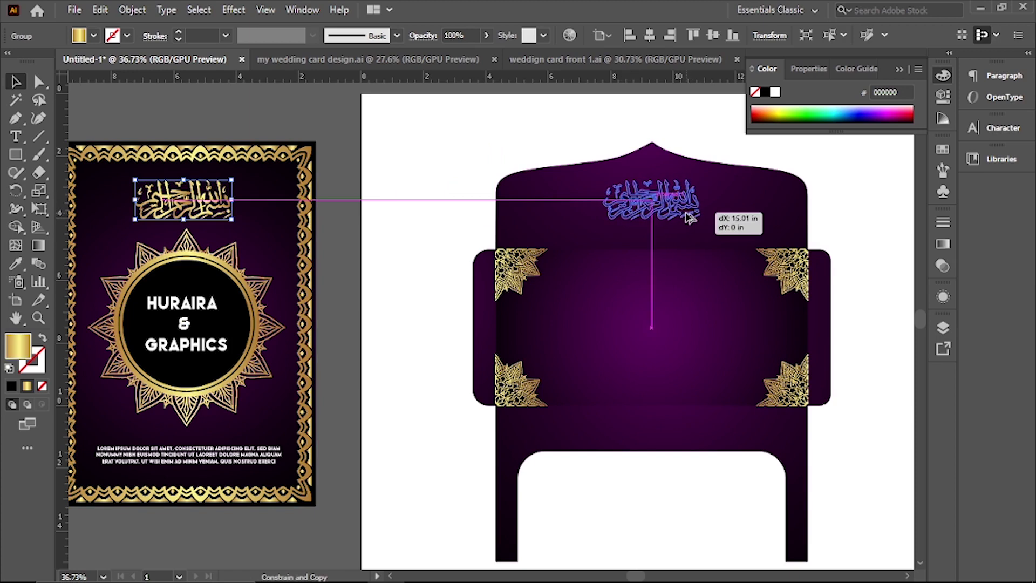
pyautogui.moveTo(693, 217); pyautogui.dragTo(693, 216)
pyautogui.press('Delete')
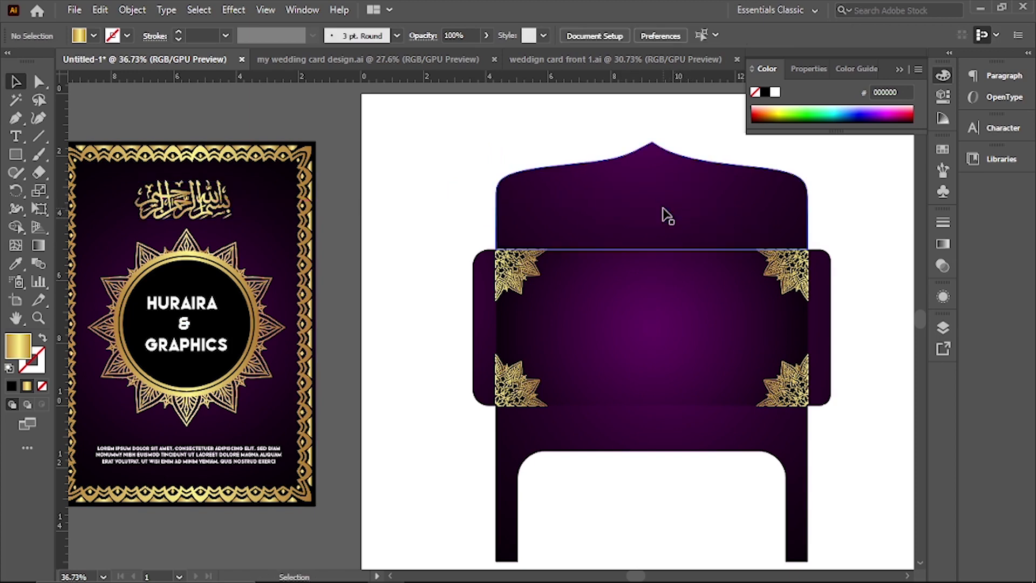
pyautogui.hscroll(3, 529, 245)
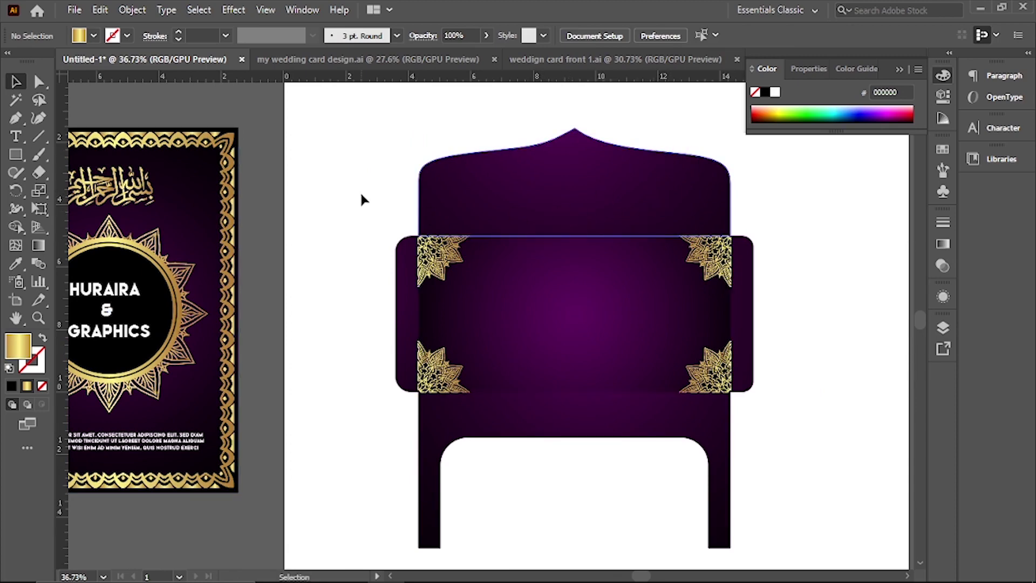
pyautogui.press('t')
pyautogui.click(385, 132)
pyautogui.write('wedding invitation')
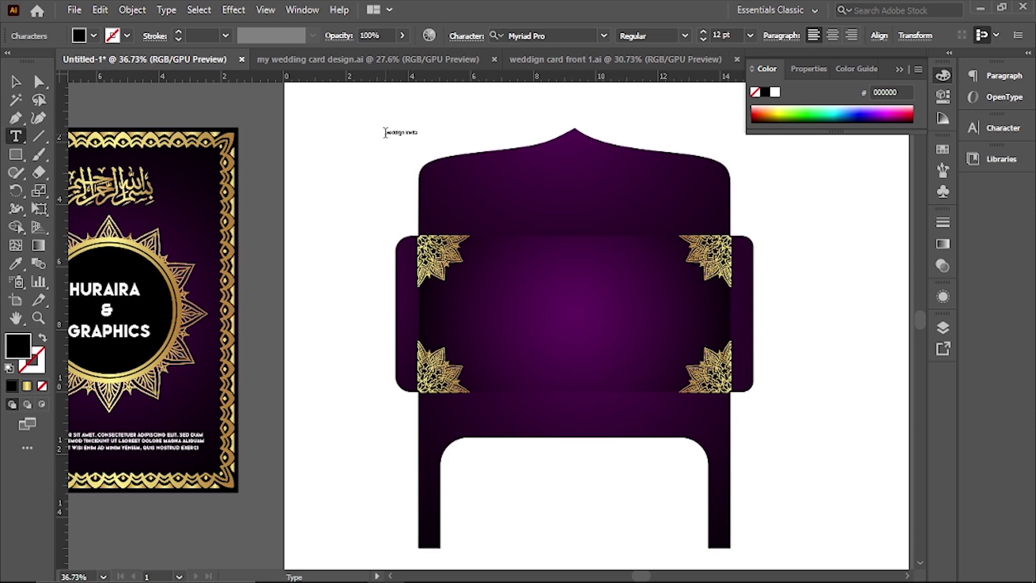
# Finish the WEDDIGN INVITAION heading and scale it up proportionally
pyautogui.press('Escape')
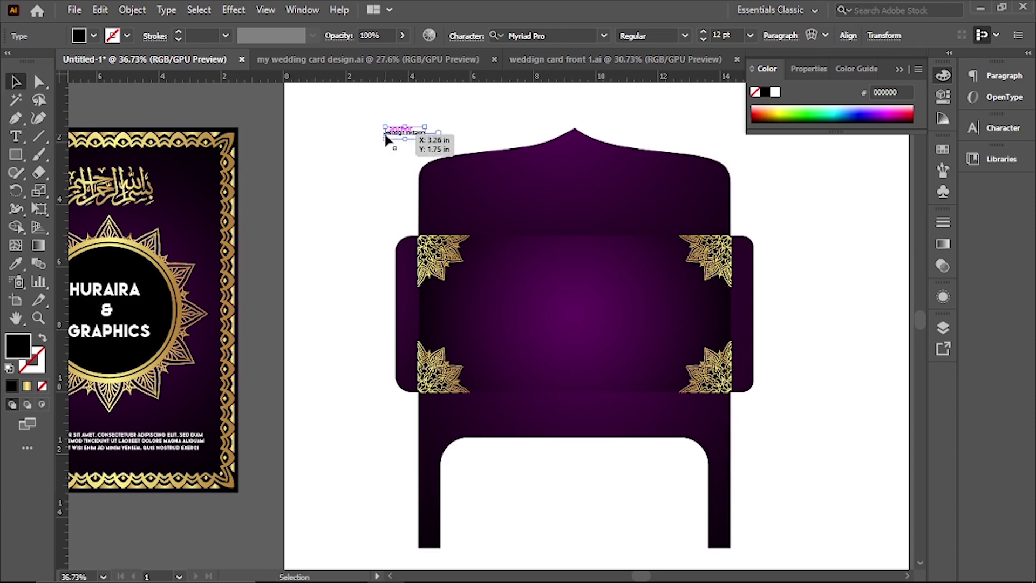
pyautogui.moveTo(425, 139); pyautogui.dragTo(551, 238)
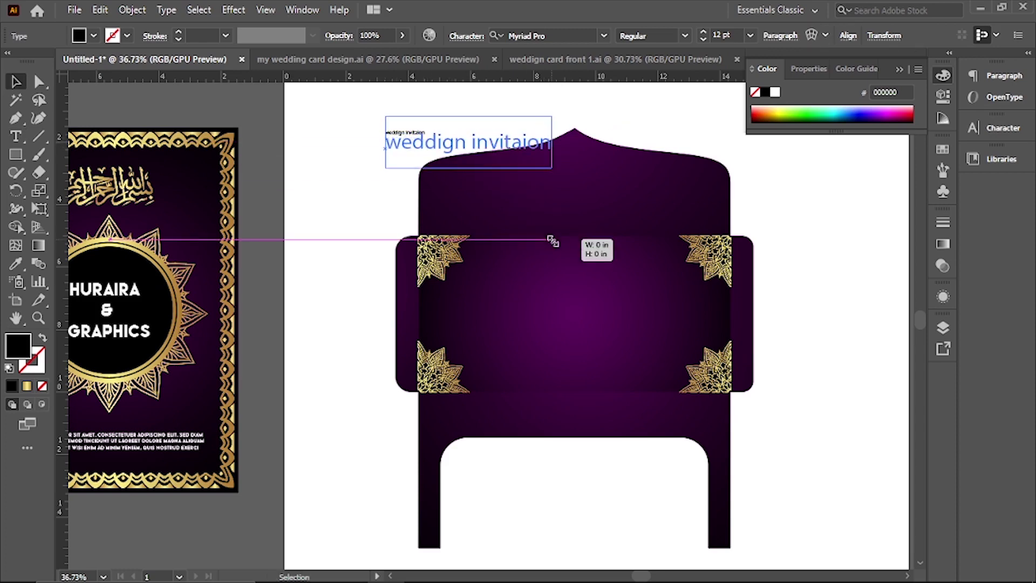
pyautogui.moveTo(509, 144)
pyautogui.mouseDown()
pyautogui.moveTo(582, 259)
pyautogui.moveTo(628, 199)
pyautogui.mouseUp()
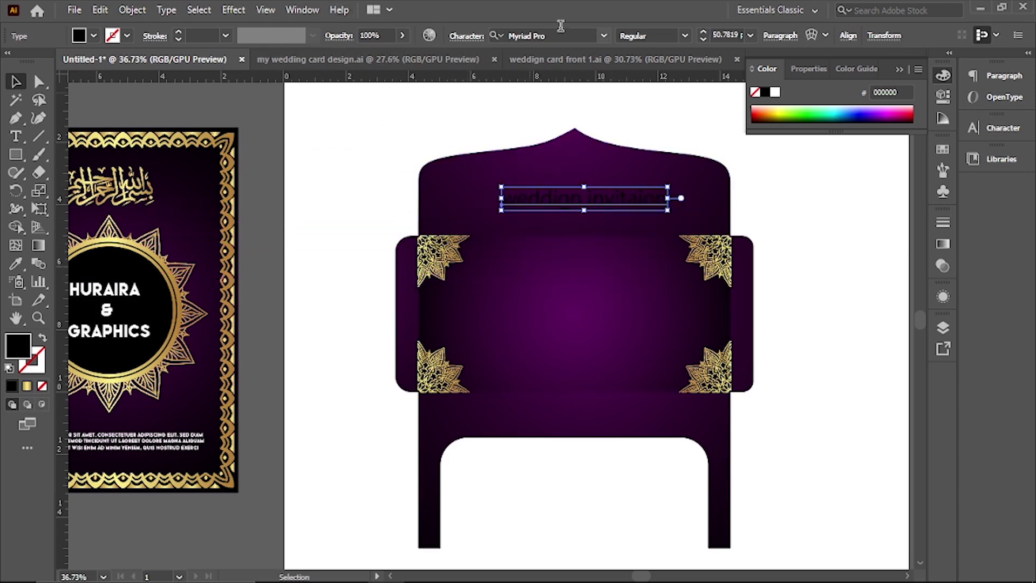
# Set the heading in Baron Neue, move it onto the top flap, and zoom out
pyautogui.click(604, 36)
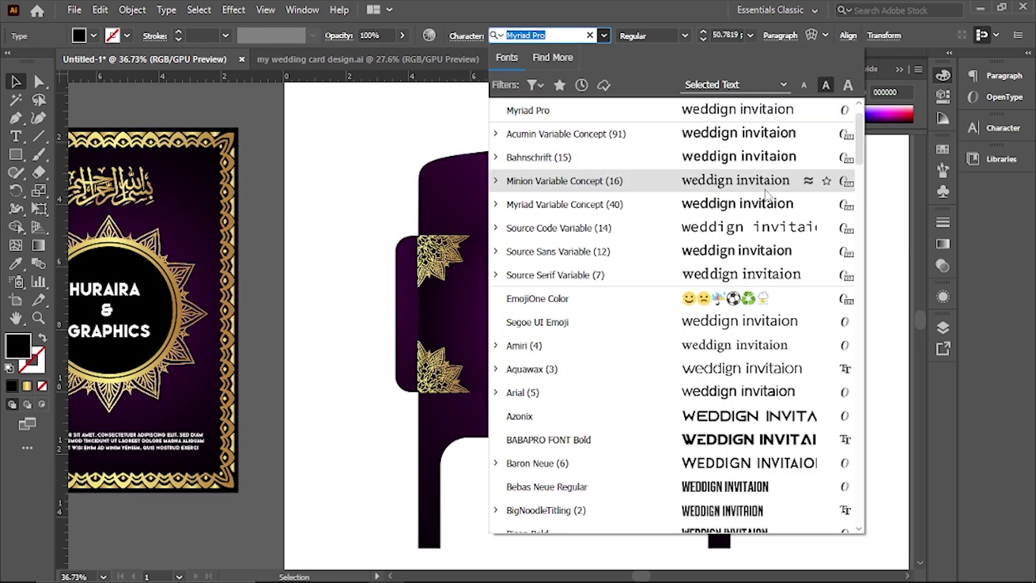
pyautogui.click(753, 463)
pyautogui.scroll(2, 731, 303)
pyautogui.moveTo(694, 180)
pyautogui.mouseDown()
pyautogui.moveTo(617, 181)
pyautogui.moveTo(645, 157)
pyautogui.mouseUp()
pyautogui.press('z')
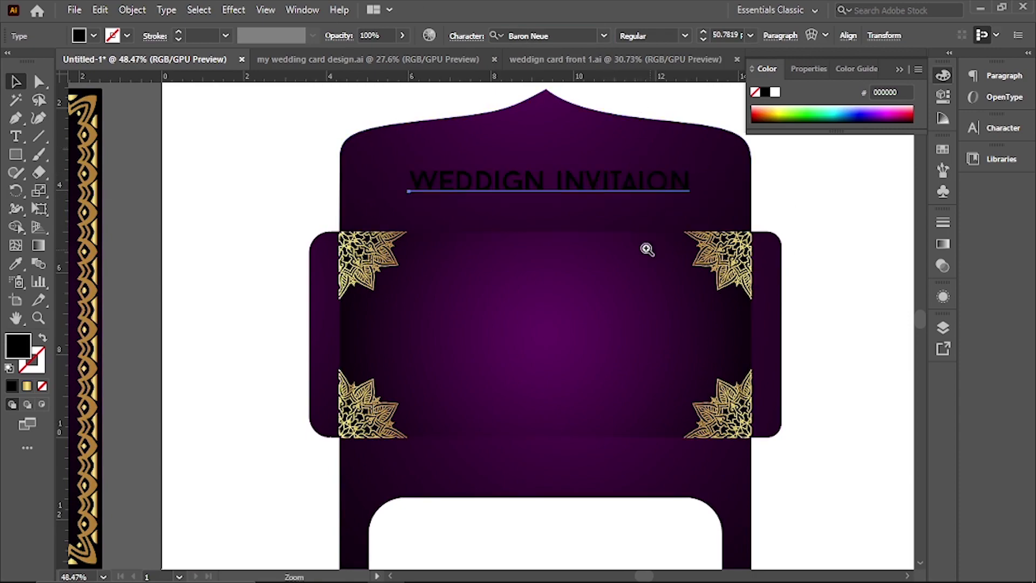
pyautogui.moveTo(648, 247); pyautogui.dragTo(450, 223)
pyautogui.press('v')
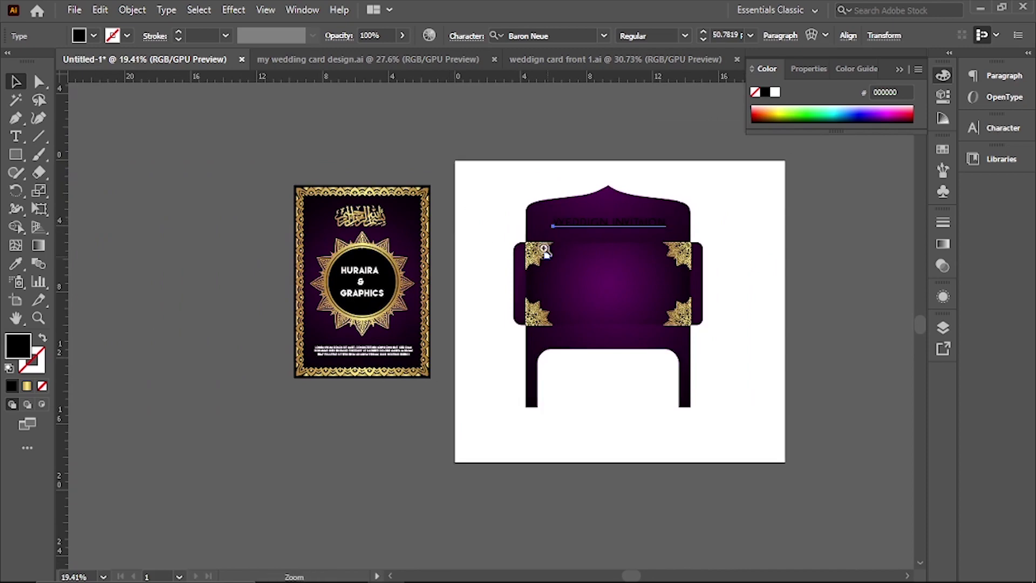
pyautogui.scroll(1, 538, 229)
pyautogui.click(91, 38)
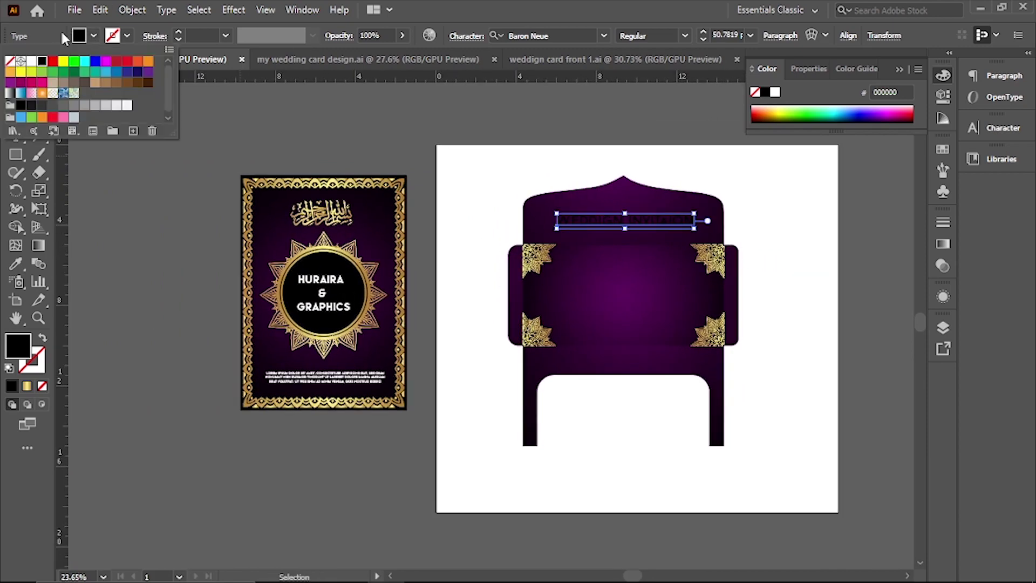
# Give the flap heading text a white fill from the swatches
pyautogui.click(32, 60)
pyautogui.press('Escape')
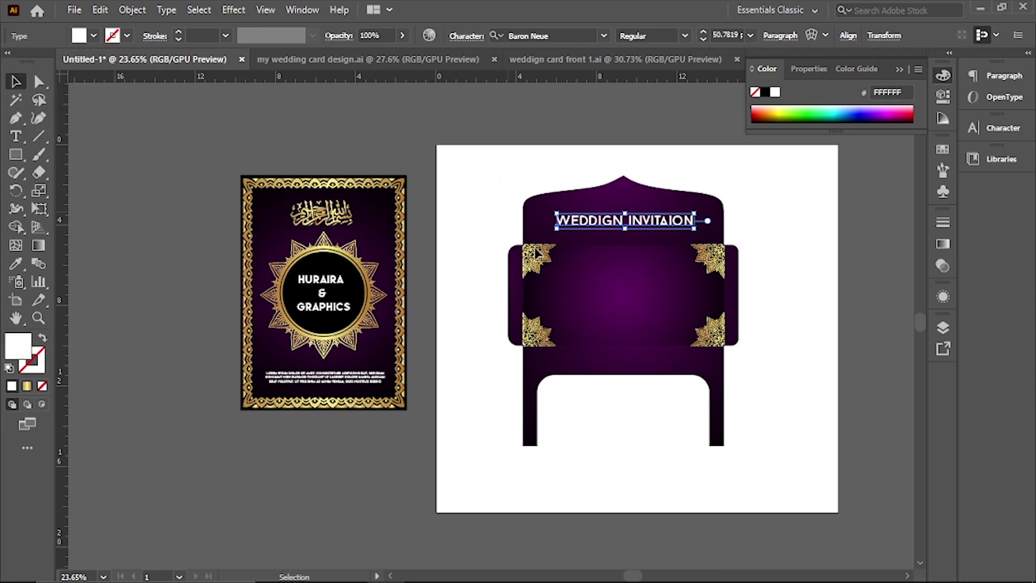
pyautogui.scroll(2, 678, 342)
pyautogui.scroll(-2, 629, 332)
pyautogui.scroll(-2, 630, 333)
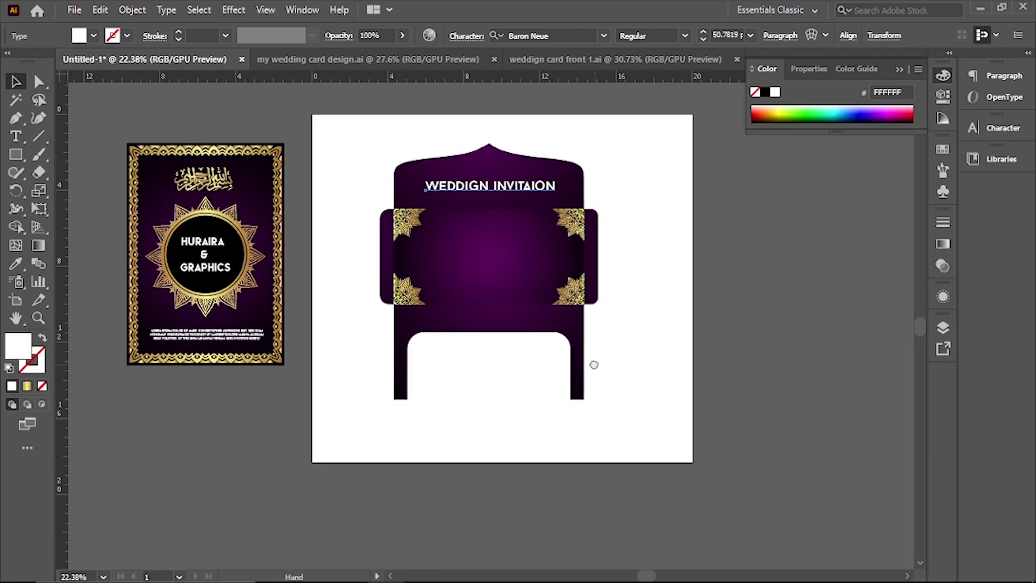
# Flip the white heading horizontally so it reads backwards on the flap
pyautogui.click(488, 182)
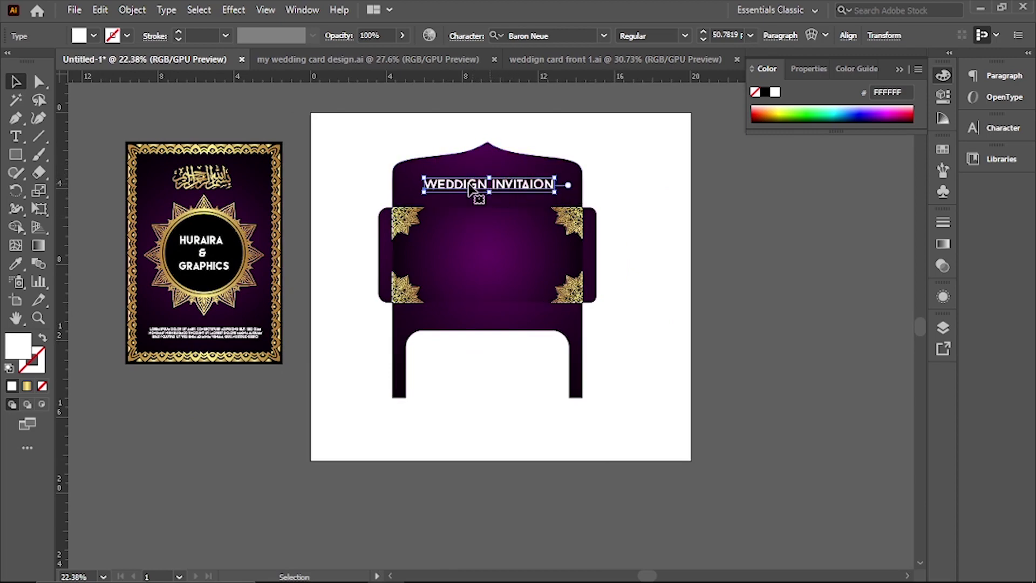
pyautogui.click(944, 98)
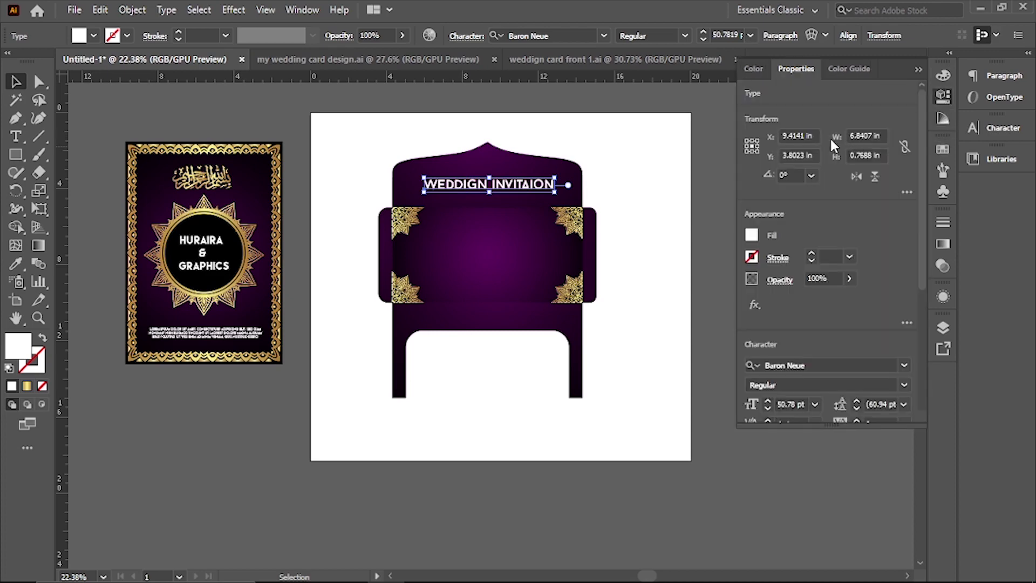
pyautogui.click(856, 176)
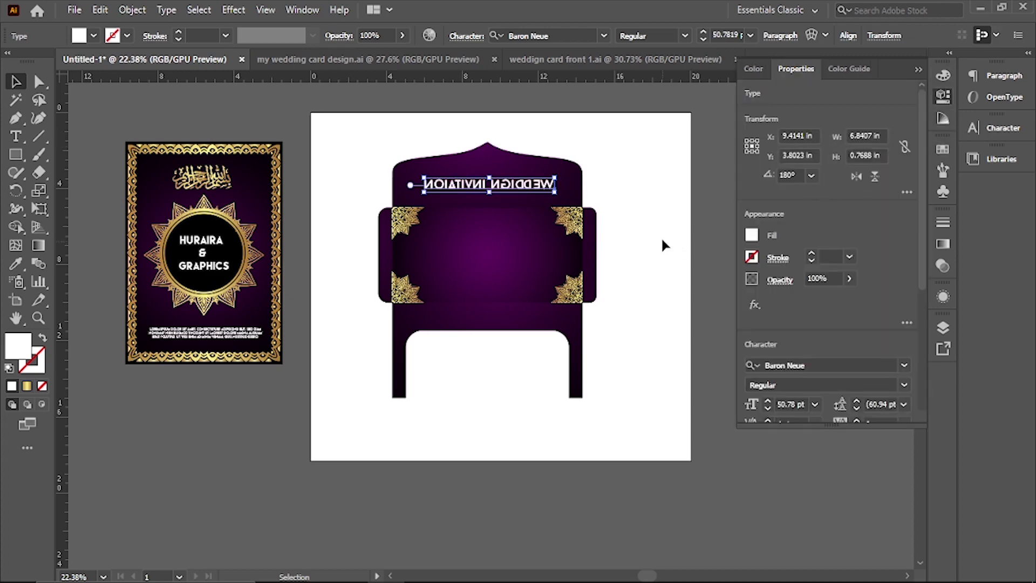
pyautogui.click(673, 287)
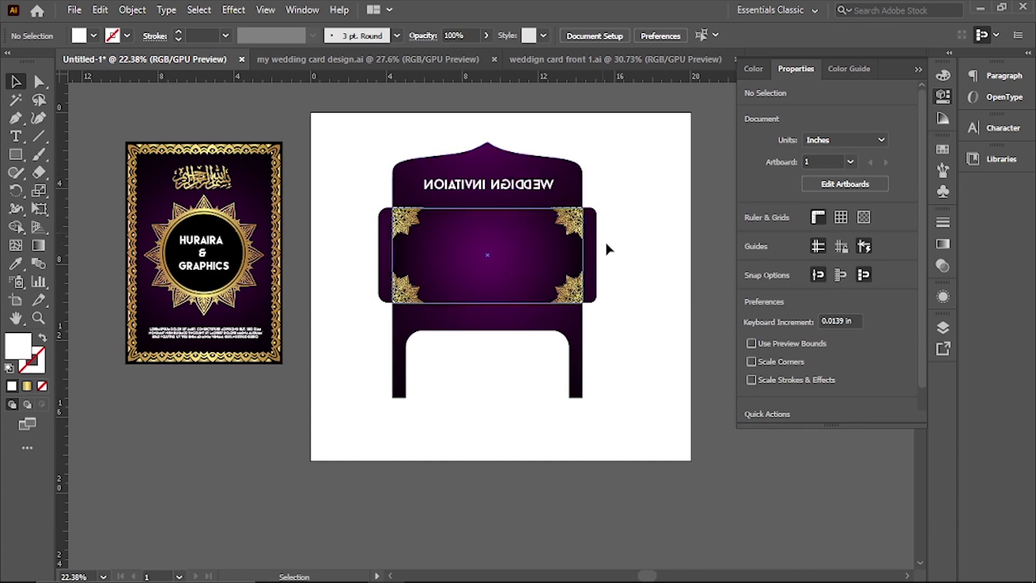
pyautogui.scroll(1, 491, 255)
pyautogui.scroll(1, 485, 249)
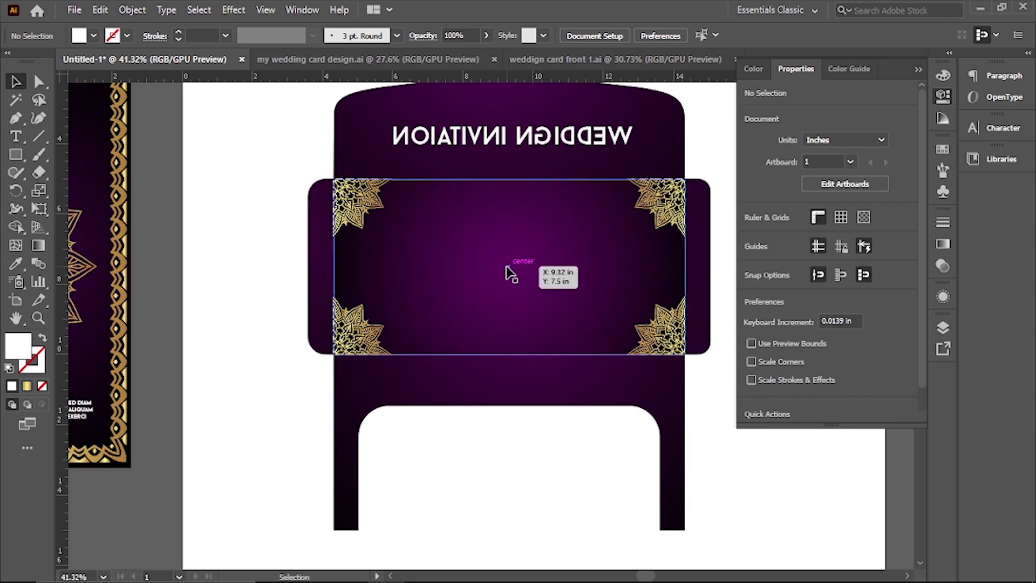
# Copy the heading onto the front panel, flip it back, and retype it as NAME
pyautogui.click(518, 147)
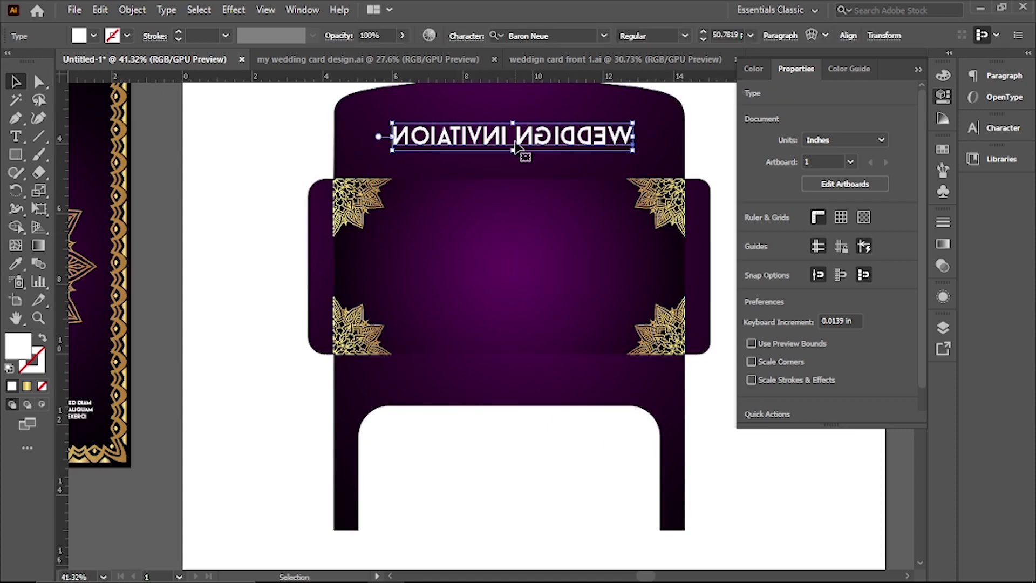
pyautogui.moveTo(518, 147); pyautogui.dragTo(513, 238)
pyautogui.click(859, 178)
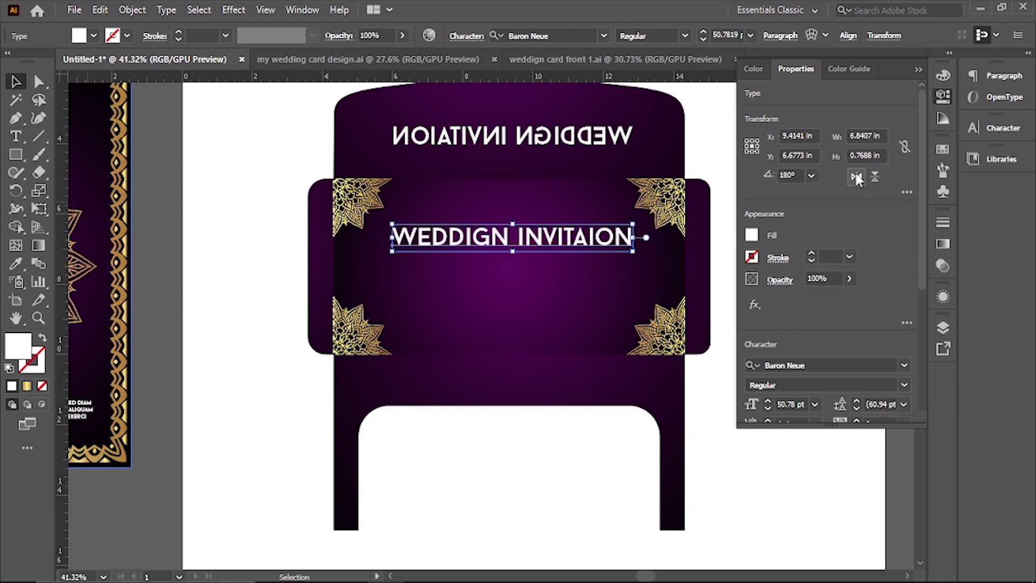
pyautogui.doubleClick(501, 241)
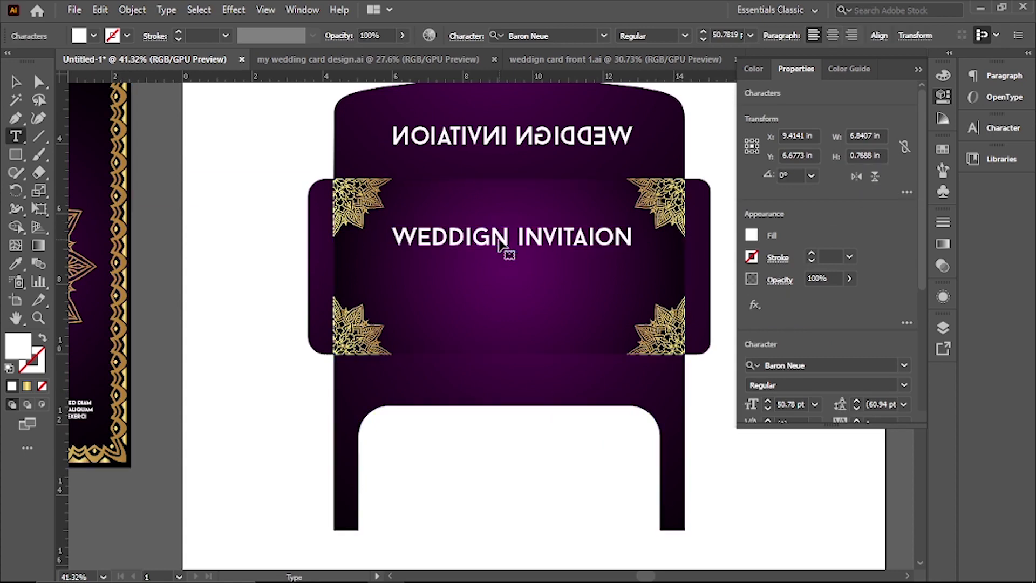
pyautogui.hotkey('ctrl', 'a')
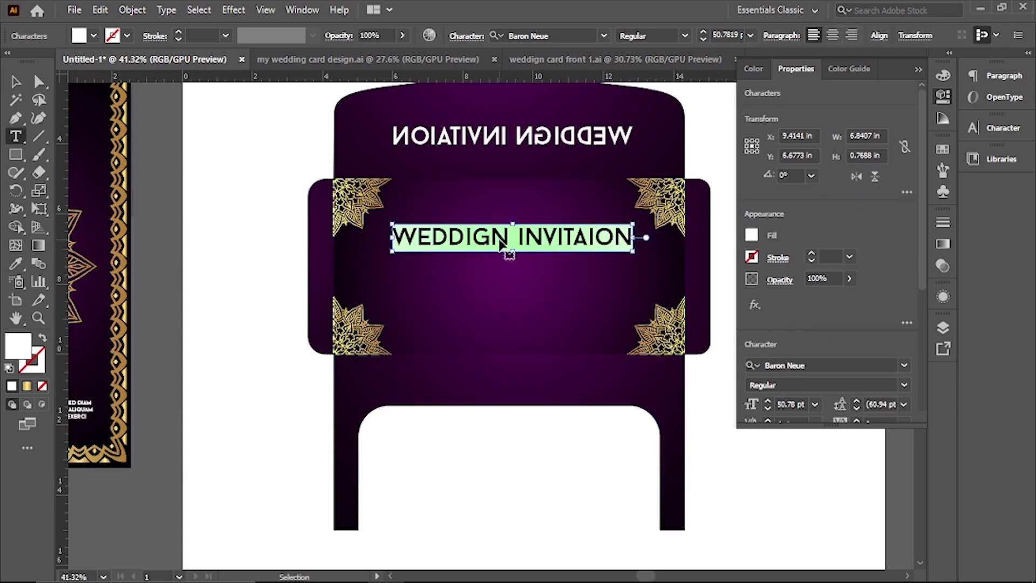
pyautogui.write('NAME')
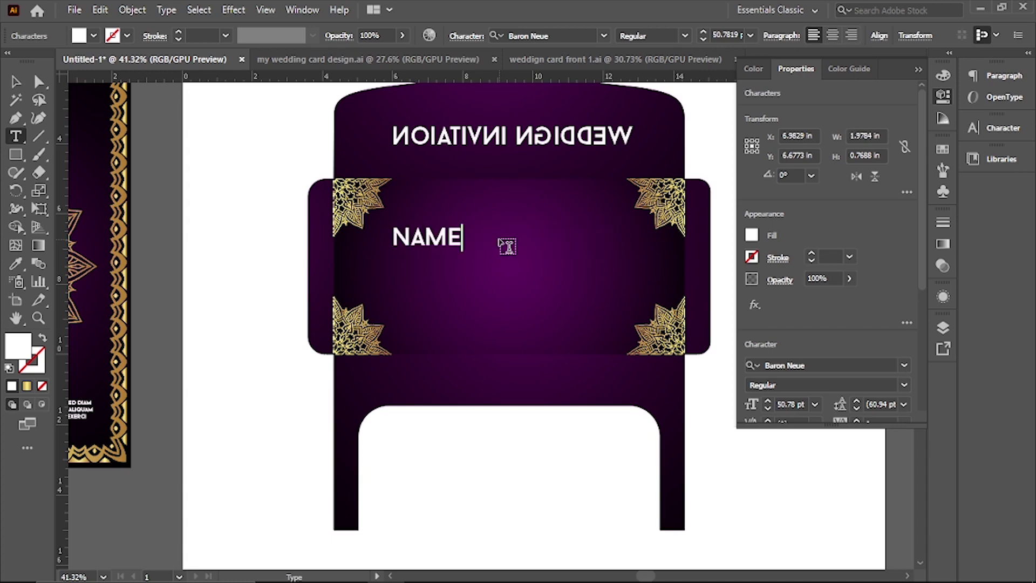
pyautogui.keyDown('ctrl'); pyautogui.click(507, 247); pyautogui.keyUp('ctrl')
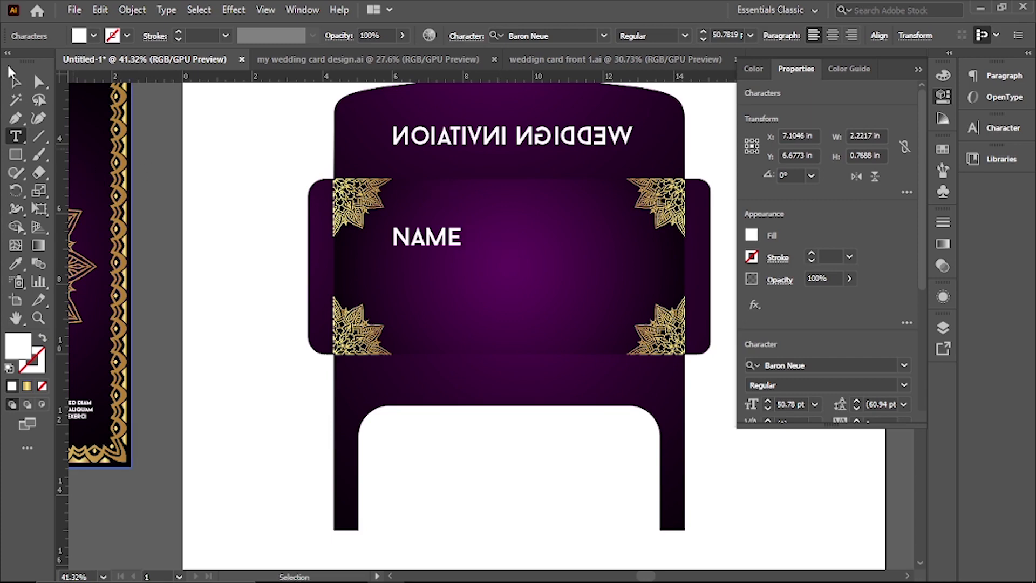
# Move the NAME label lower on the purple front panel
pyautogui.press('Escape')
pyautogui.click(443, 308)
pyautogui.moveTo(459, 237)
pyautogui.mouseDown()
pyautogui.moveTo(462, 277)
pyautogui.moveTo(454, 272)
pyautogui.mouseUp()
pyautogui.scroll(-1, 300, 294)
pyautogui.scroll(-2, 300, 293)
pyautogui.scroll(3, 290, 293)
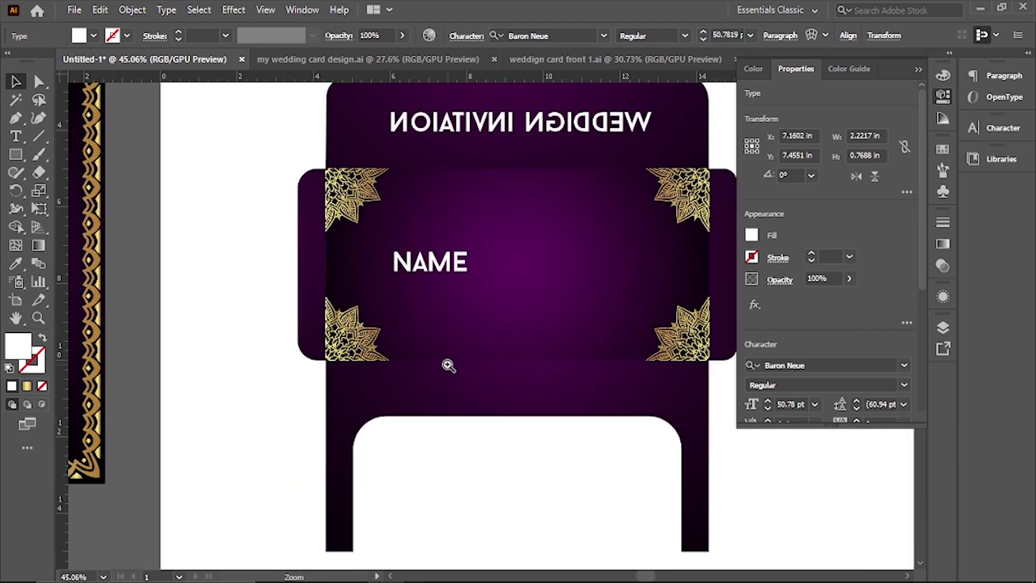
pyautogui.keyDown('shift'); pyautogui.click(446, 264); pyautogui.keyUp('shift')
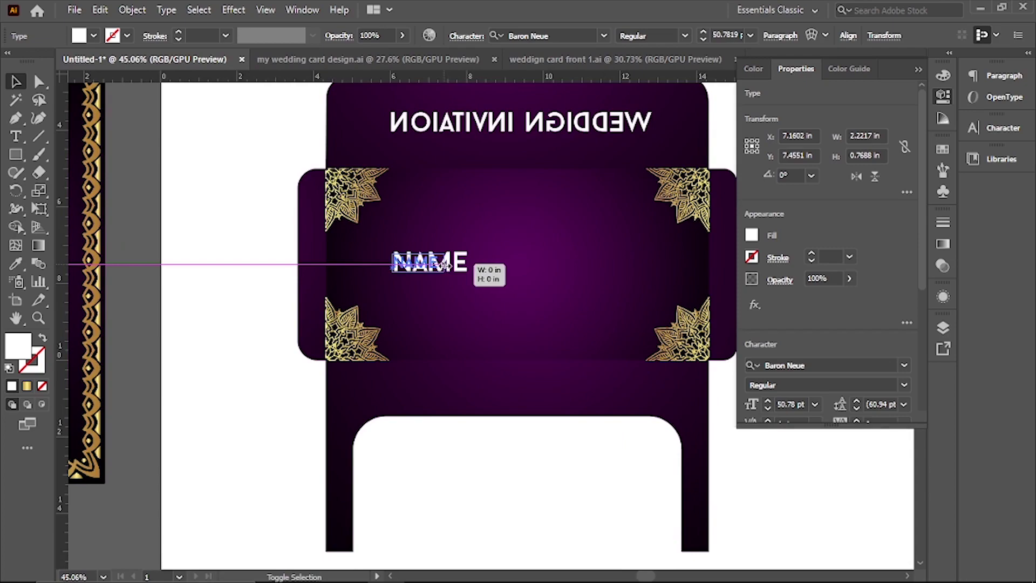
pyautogui.scroll(-2, 261, 277)
pyautogui.scroll(-2, 224, 271)
pyautogui.click(580, 426)
pyautogui.scroll(1, 472, 295)
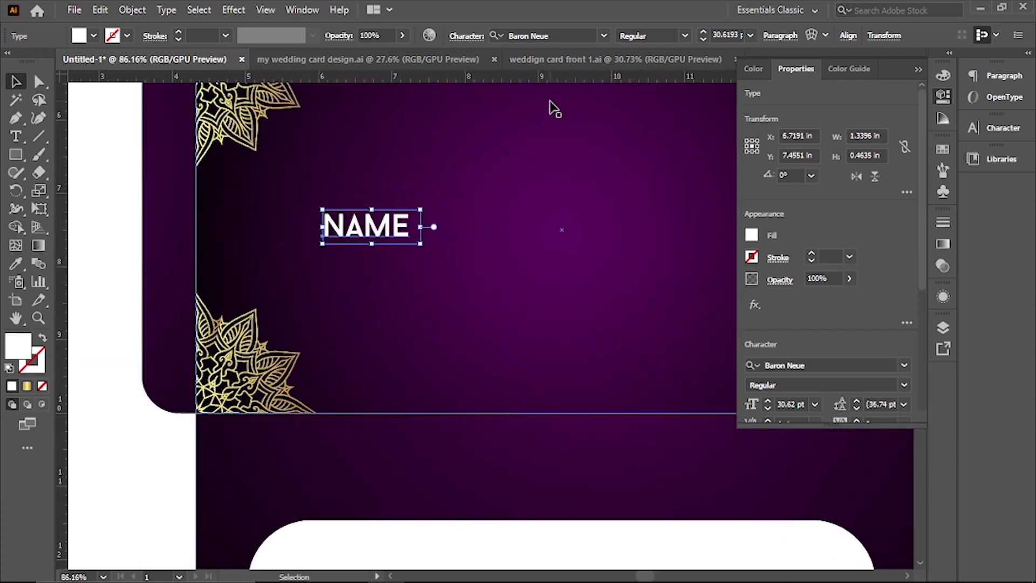
# Align NAME to a horizontal ruler guide, then delete the guide
pyautogui.moveTo(550, 81); pyautogui.dragTo(537, 224)
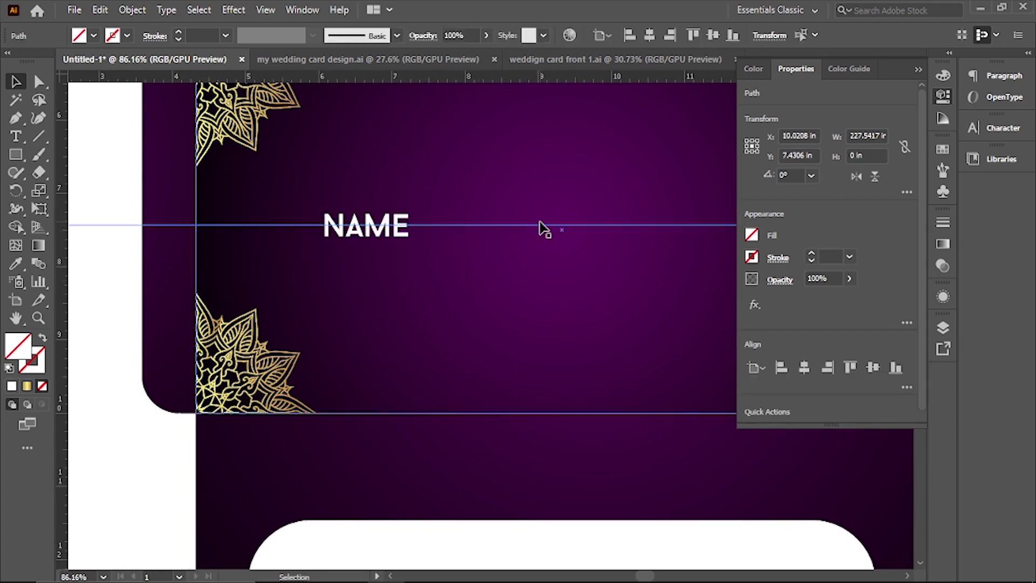
pyautogui.moveTo(537, 234); pyautogui.dragTo(537, 239)
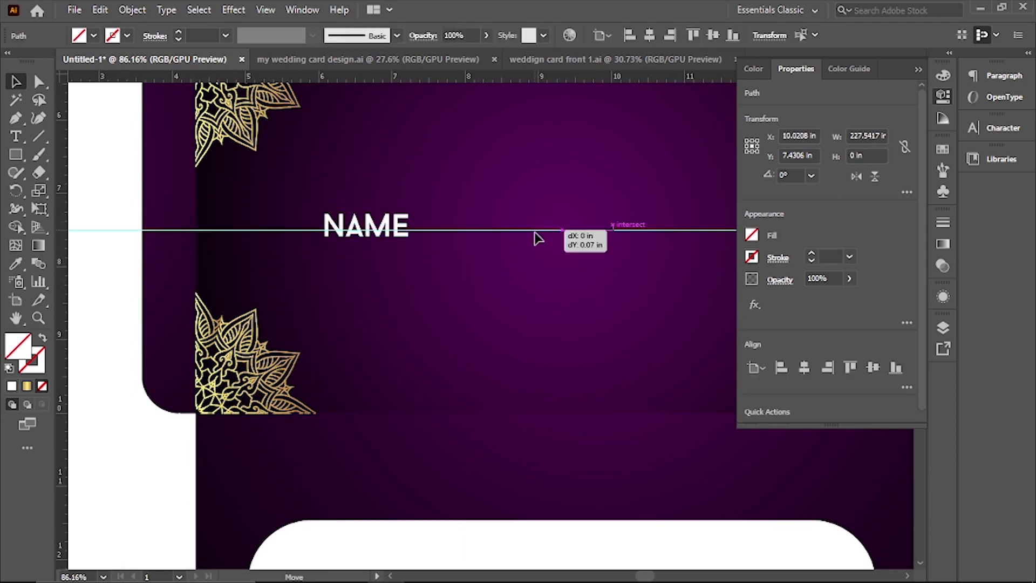
pyautogui.click(376, 229)
pyautogui.press('Down')
pyautogui.press('Down')
pyautogui.press('Down')
pyautogui.press('Down')
pyautogui.press('Down')
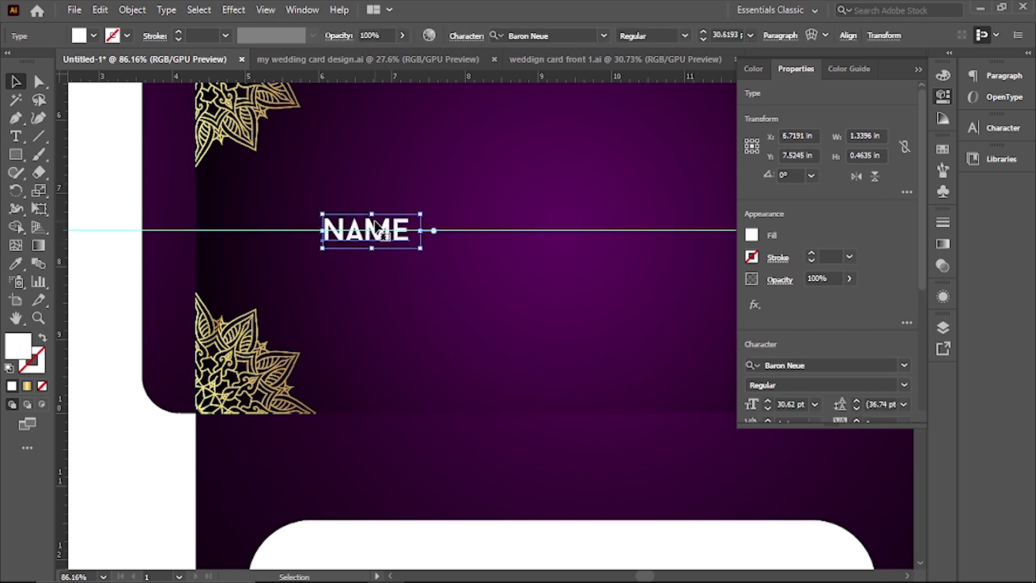
pyautogui.keyDown('alt'); pyautogui.click(352, 341); pyautogui.keyUp('alt')
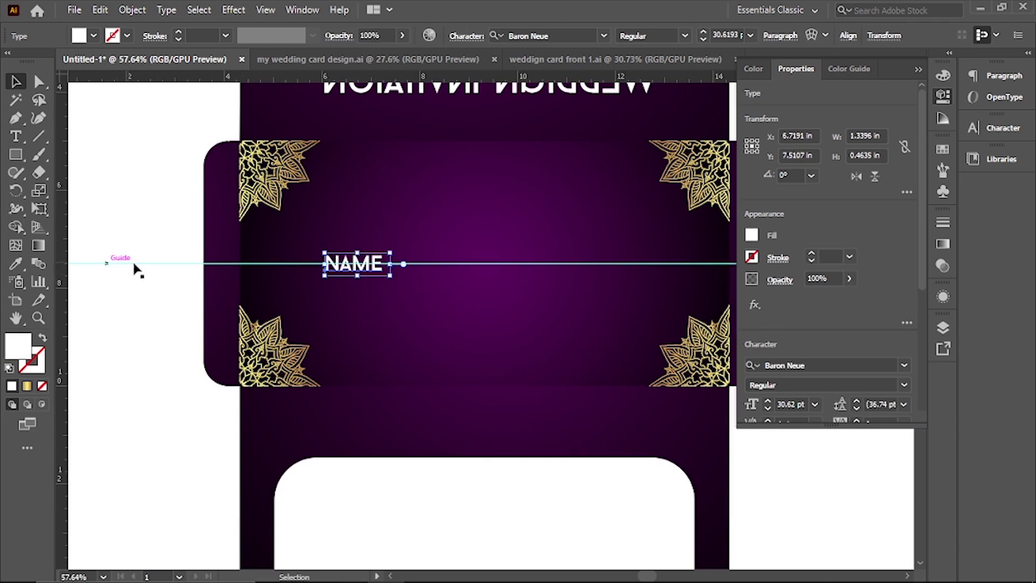
pyautogui.click(118, 263)
pyautogui.press('Delete')
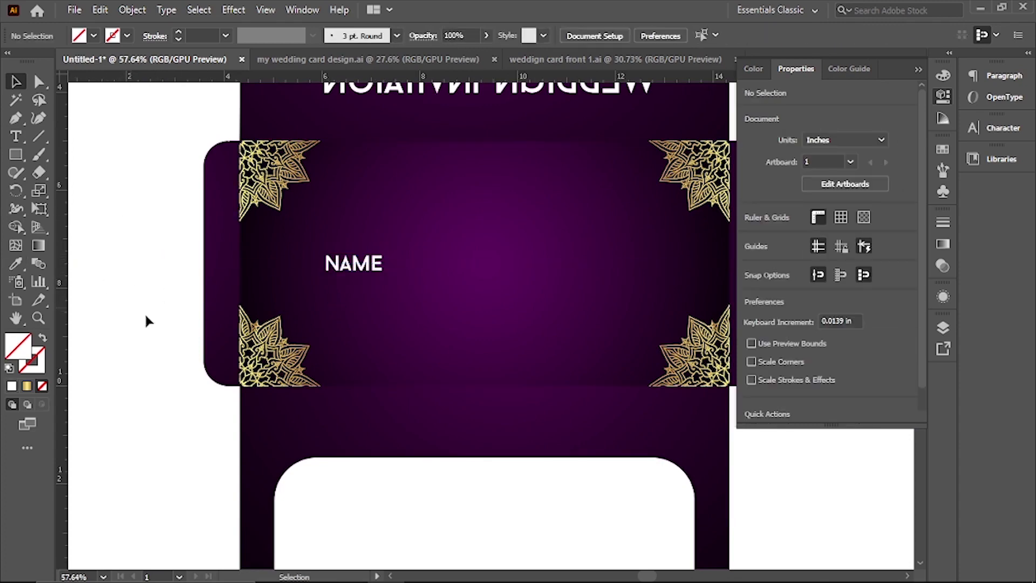
pyautogui.click(16, 154)
# Draw a thin white underline bar beside the NAME label
pyautogui.moveTo(366, 318)
pyautogui.mouseDown()
pyautogui.moveTo(504, 310)
pyautogui.moveTo(255, 358)
pyautogui.moveTo(277, 342)
pyautogui.mouseUp()
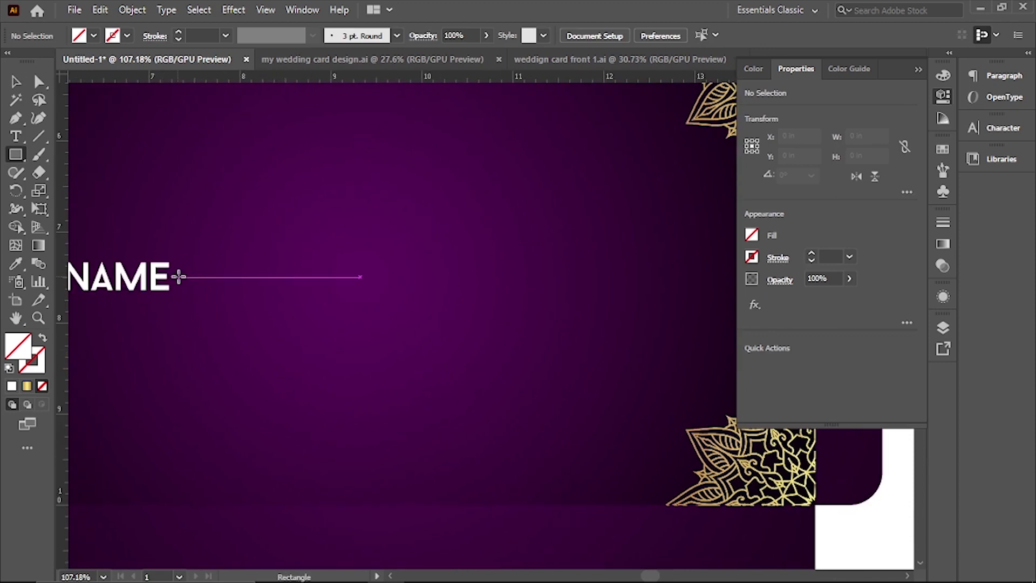
pyautogui.moveTo(181, 277); pyautogui.dragTo(596, 286)
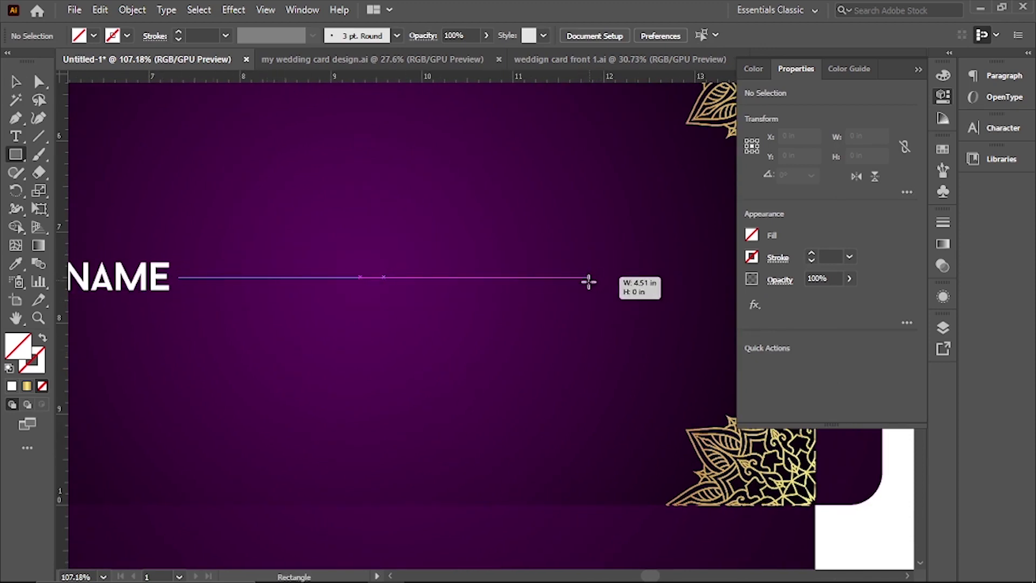
pyautogui.moveTo(597, 285); pyautogui.dragTo(569, 283)
pyautogui.press('v')
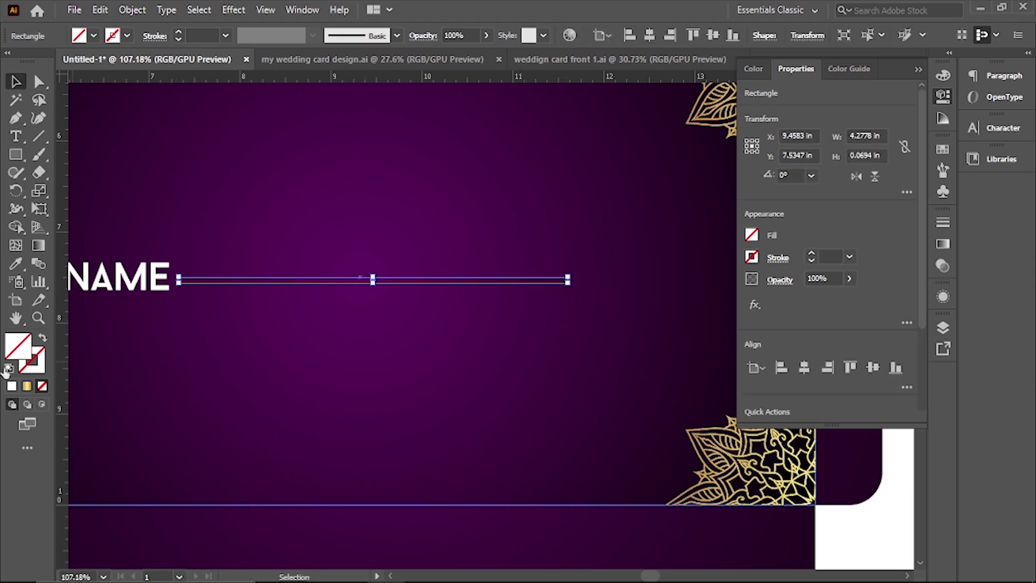
pyautogui.click(11, 387)
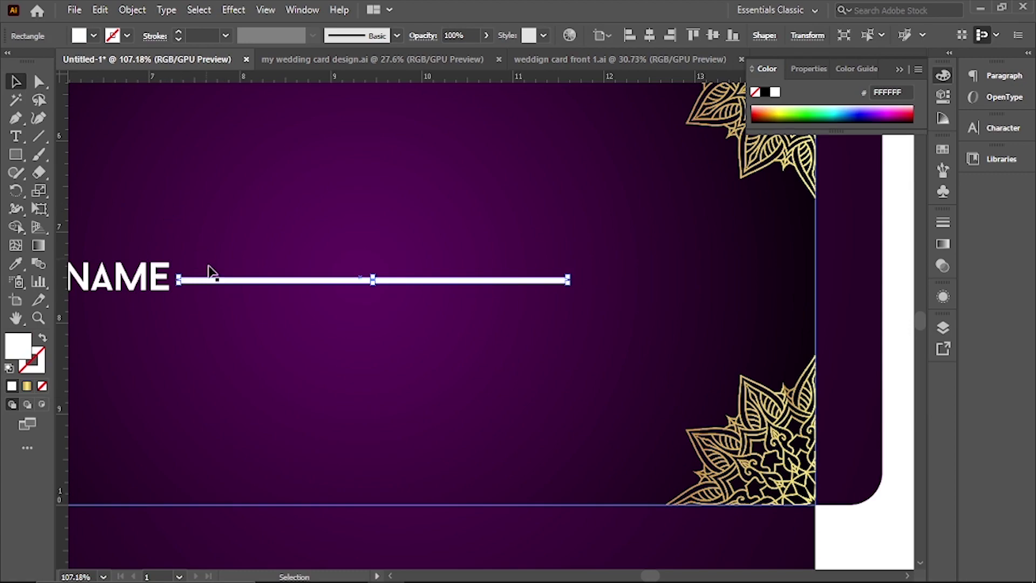
# Nudge the bottom-right gold mandala into the middle panel's corner
pyautogui.scroll(-5, 275, 338)
pyautogui.scroll(4, 165, 356)
pyautogui.scroll(1, 221, 360)
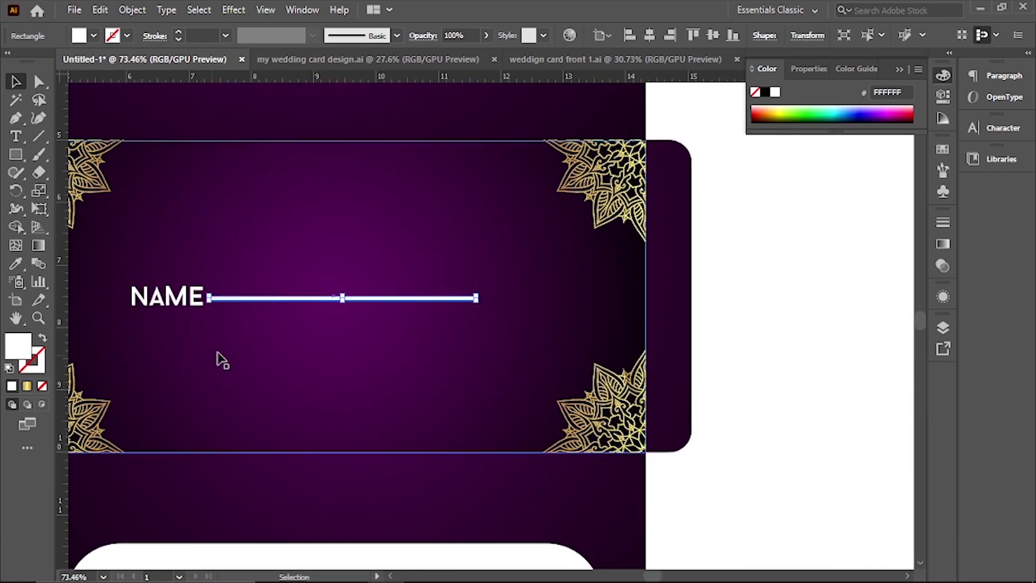
pyautogui.scroll(1, 230, 325)
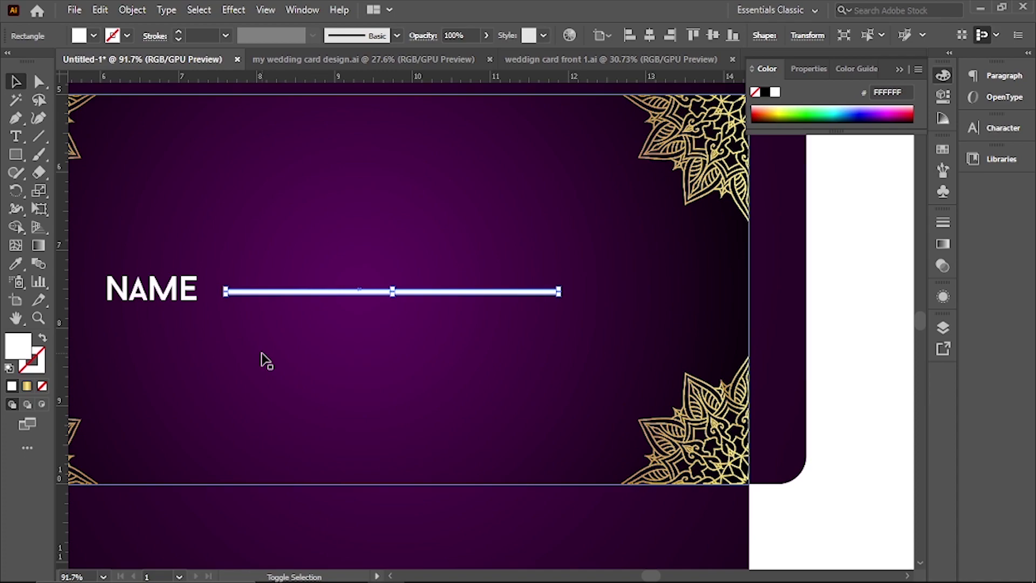
pyautogui.scroll(-1, 273, 352)
pyautogui.scroll(-3, 227, 330)
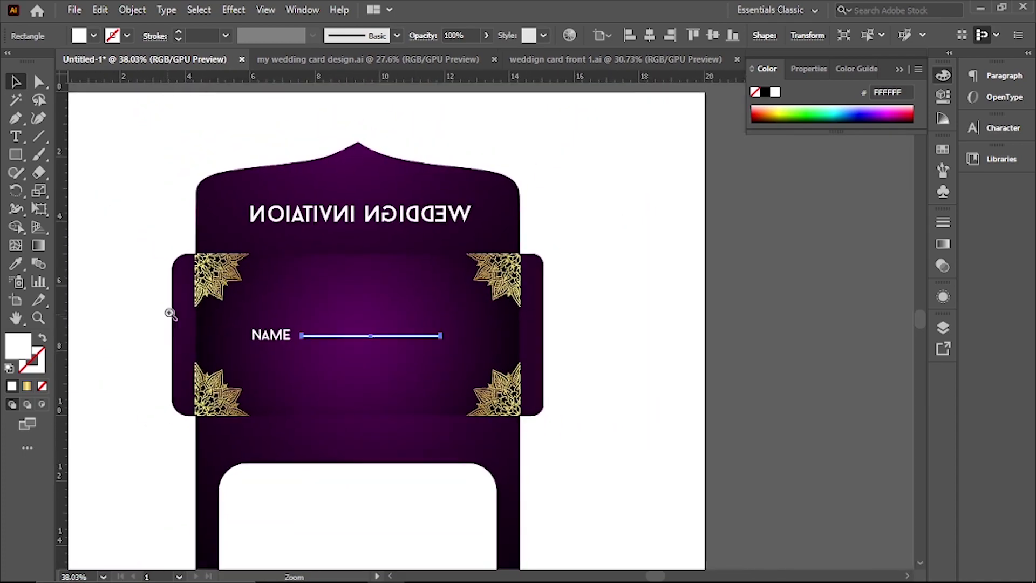
pyautogui.click(619, 314)
pyautogui.scroll(-2, 536, 386)
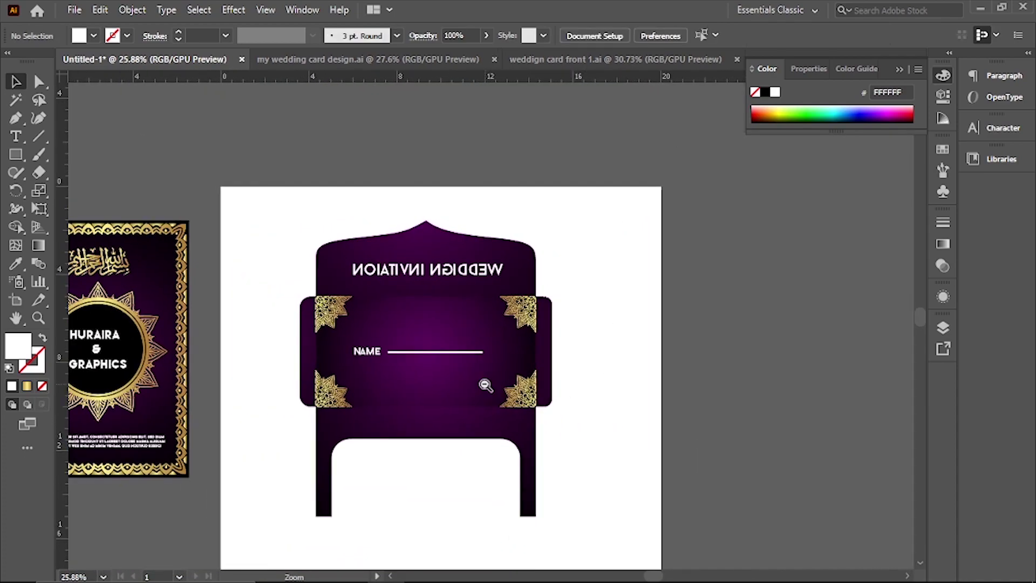
pyautogui.scroll(2, 486, 383)
pyautogui.moveTo(516, 406); pyautogui.dragTo(515, 412)
pyautogui.scroll(1, 373, 321)
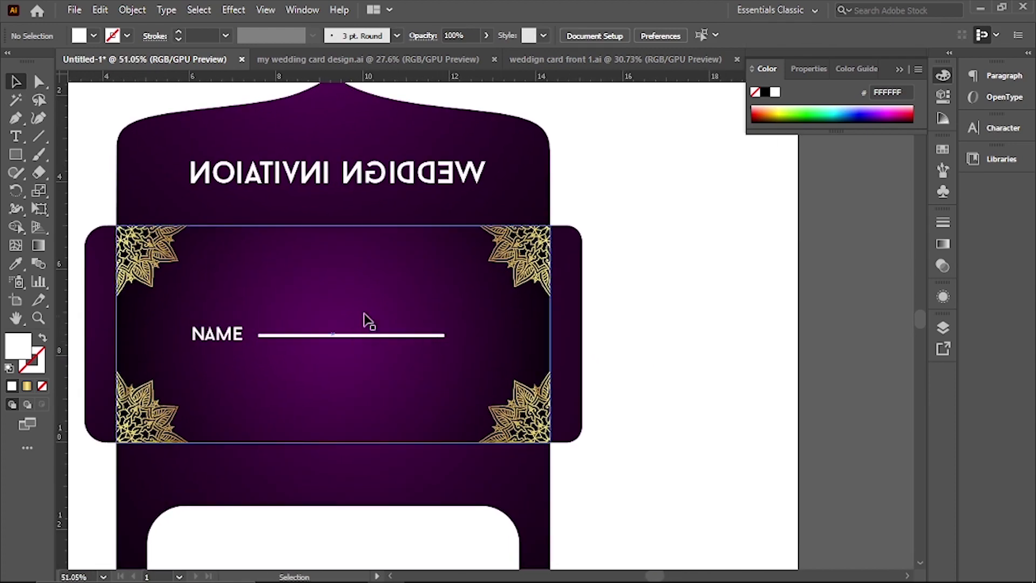
pyautogui.moveTo(387, 323)
pyautogui.mouseDown()
pyautogui.moveTo(382, 280)
pyautogui.moveTo(426, 265)
pyautogui.mouseUp()
# Copy the mirrored title down into the middle band and flip it upright
pyautogui.click(131, 214)
pyautogui.click(329, 152)
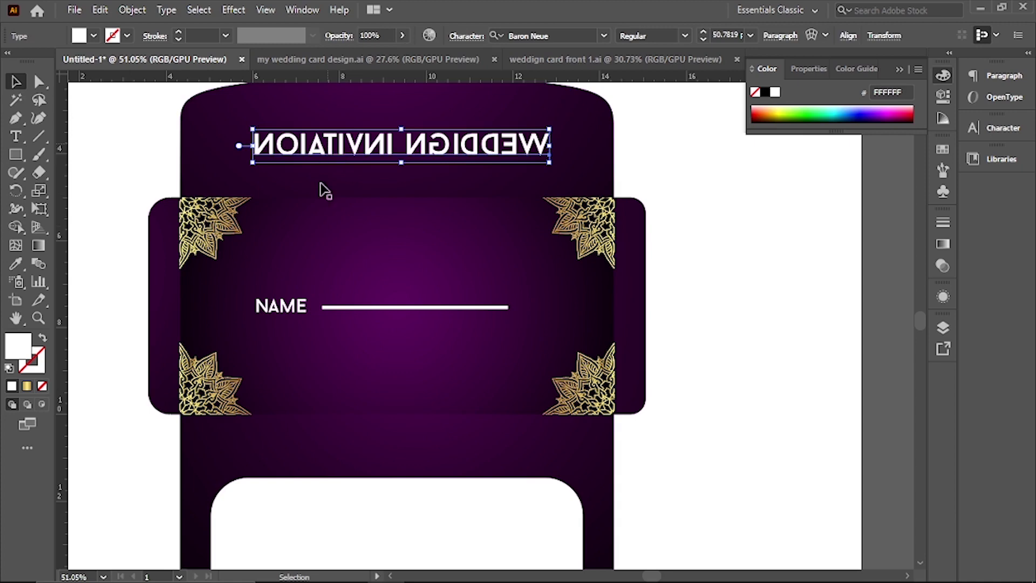
pyautogui.hotkey('ctrl', 'shift', 'a')
pyautogui.press('t')
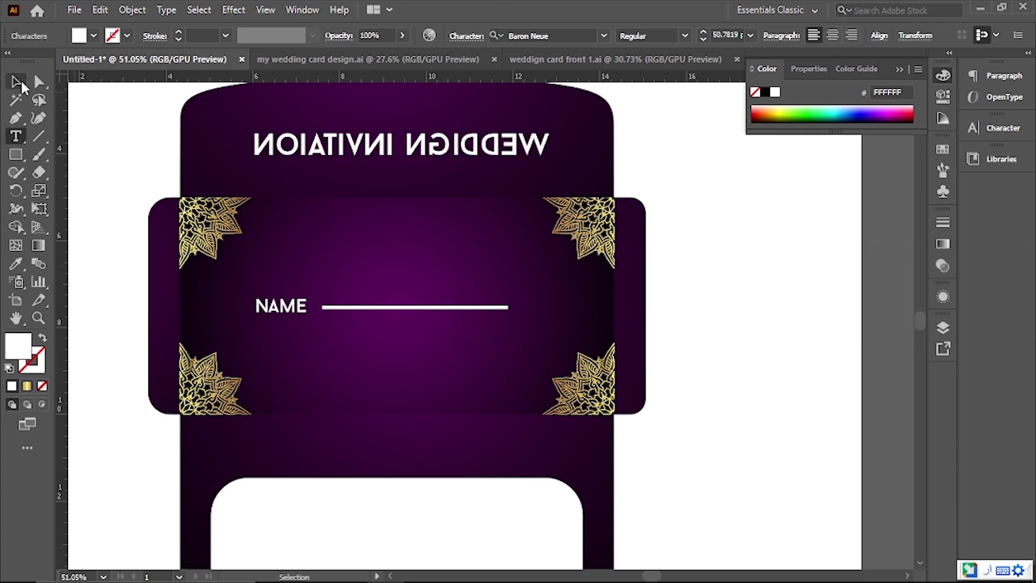
pyautogui.click(15, 81)
pyautogui.keyDown('alt'); pyautogui.moveTo(323, 155); pyautogui.dragTo(324, 270); pyautogui.keyUp('alt')
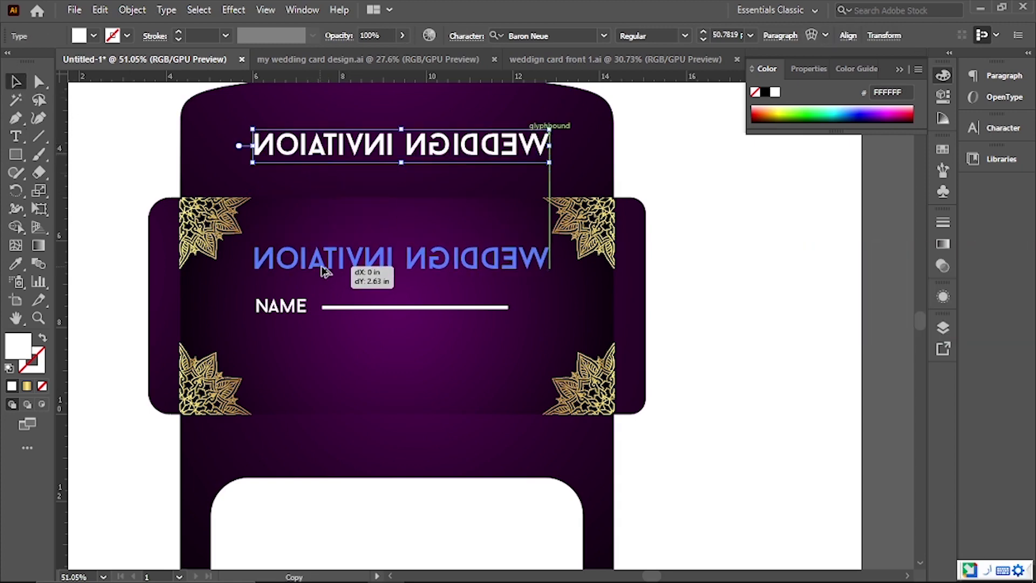
pyautogui.click(809, 69)
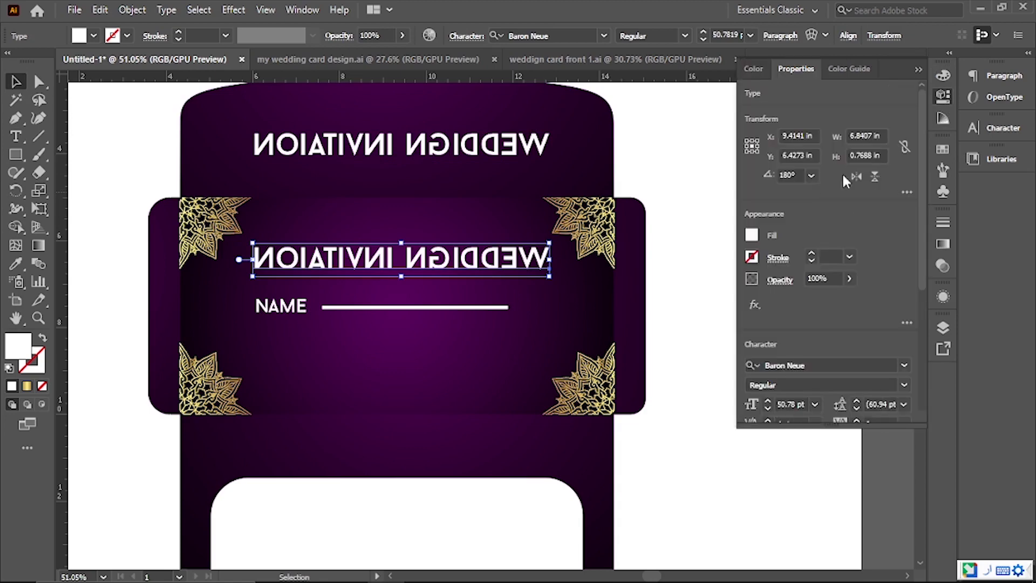
pyautogui.click(812, 175)
pyautogui.click(801, 183)
# Retype the copy as HURAIRA GRAPHICS and scale it down
pyautogui.press('t')
pyautogui.tripleClick(498, 260)
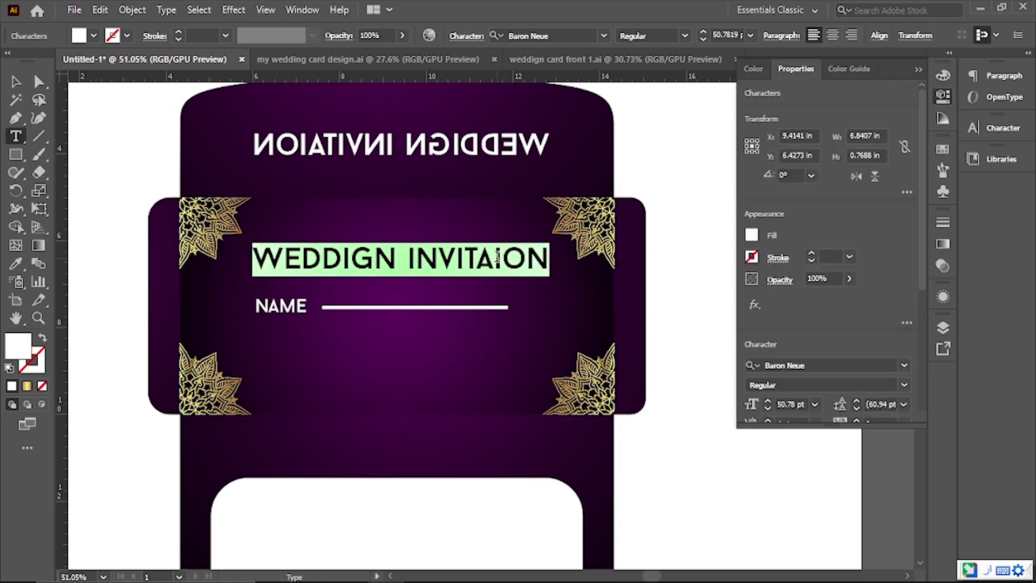
pyautogui.write('hura')
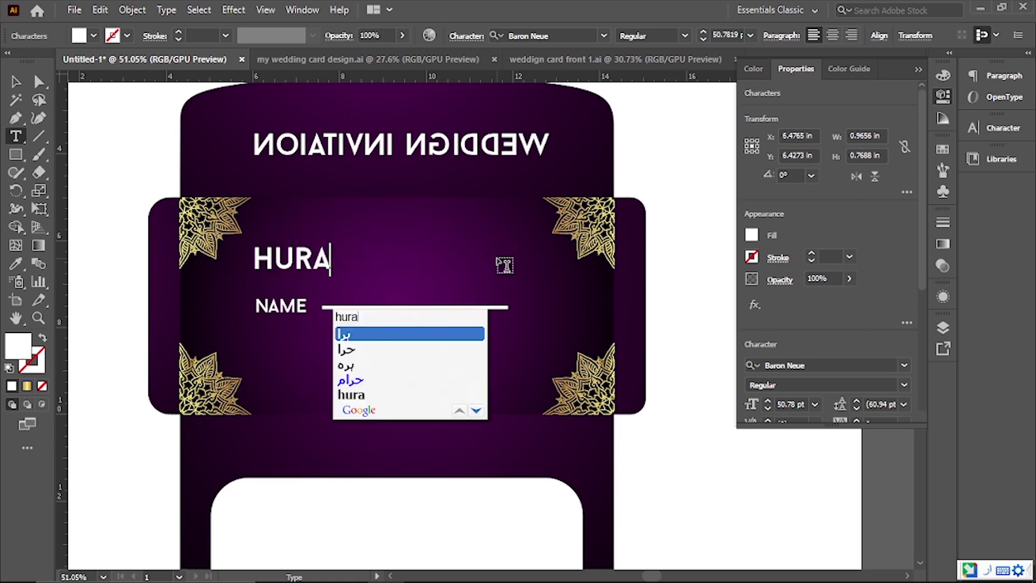
pyautogui.press('BackSpace')
pyautogui.press('BackSpace')
pyautogui.press('BackSpace')
pyautogui.press('BackSpace')
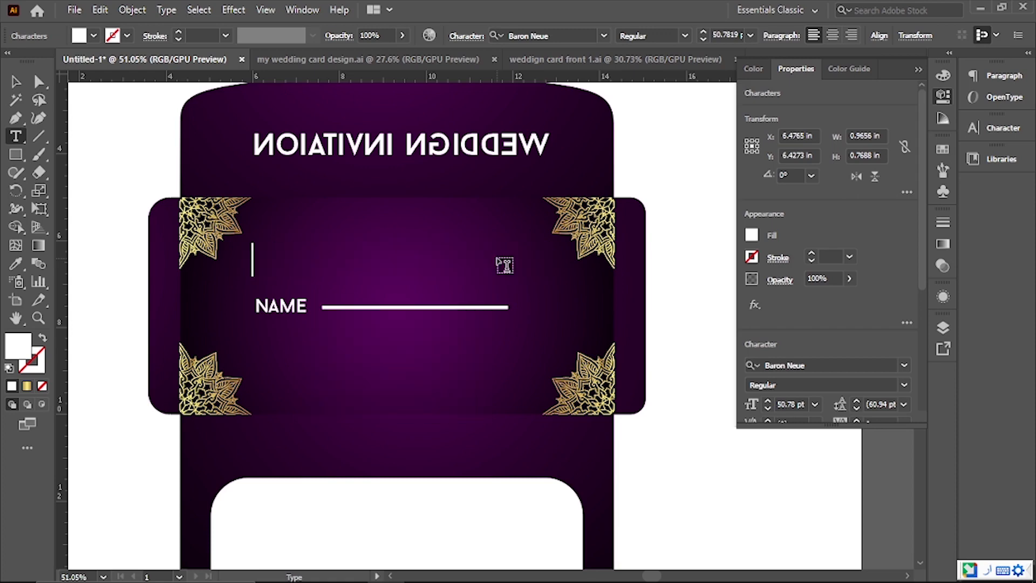
pyautogui.write('HRU')
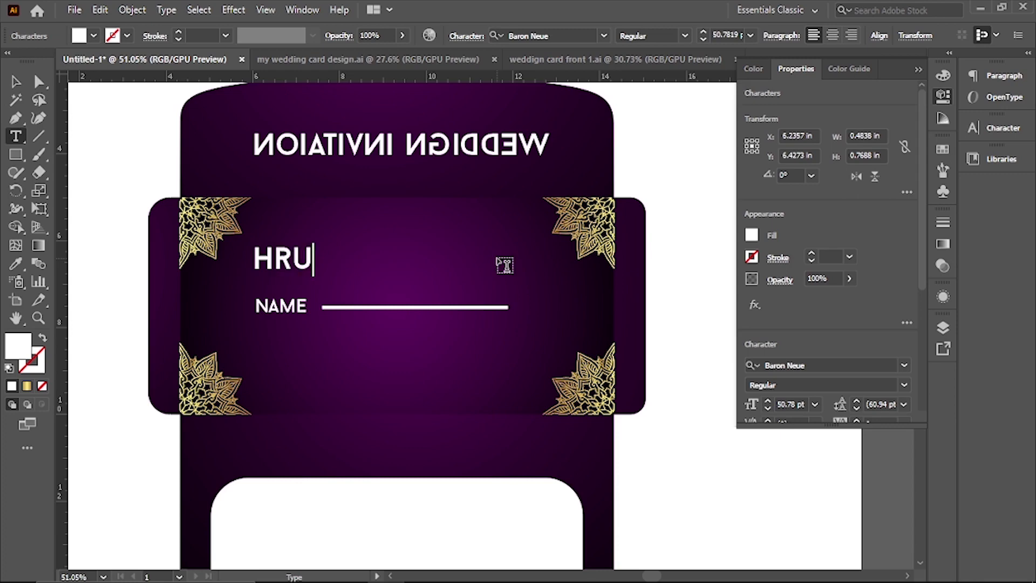
pyautogui.press('BackSpace')
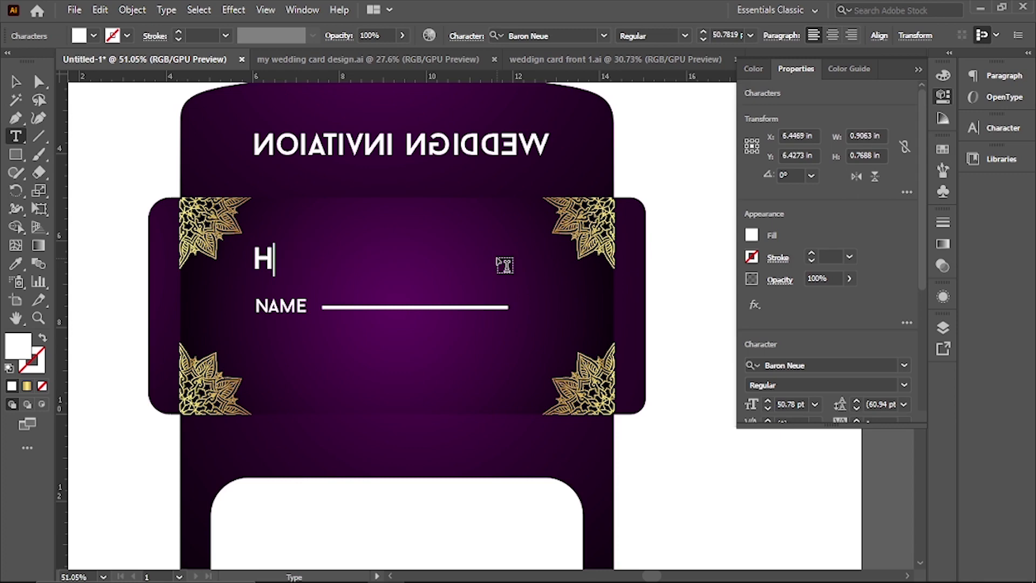
pyautogui.write('URAIRA ')
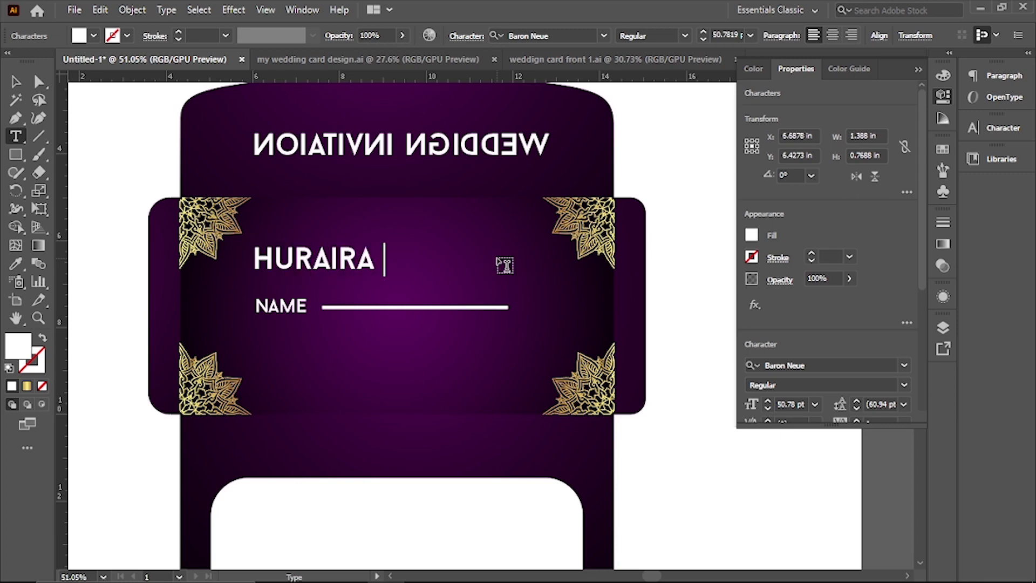
pyautogui.write('GRAPHICS')
pyautogui.press('Escape')
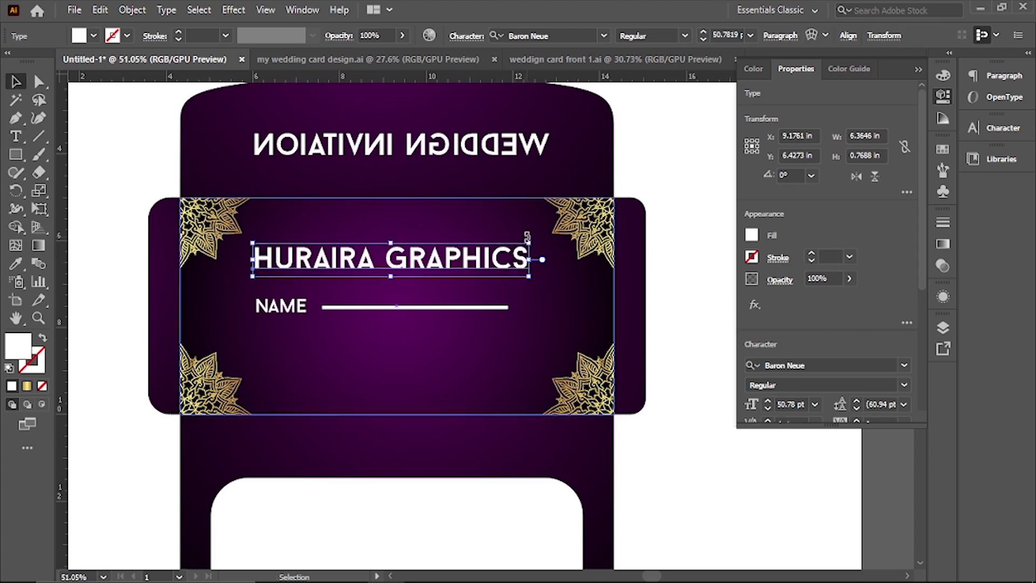
pyautogui.moveTo(534, 246)
pyautogui.mouseDown()
pyautogui.moveTo(362, 270)
pyautogui.moveTo(443, 300)
pyautogui.mouseUp()
# Apply the NAME label's text style to HURAIRA GRAPHICS with the Eyedropper
pyautogui.scroll(2, 464, 363)
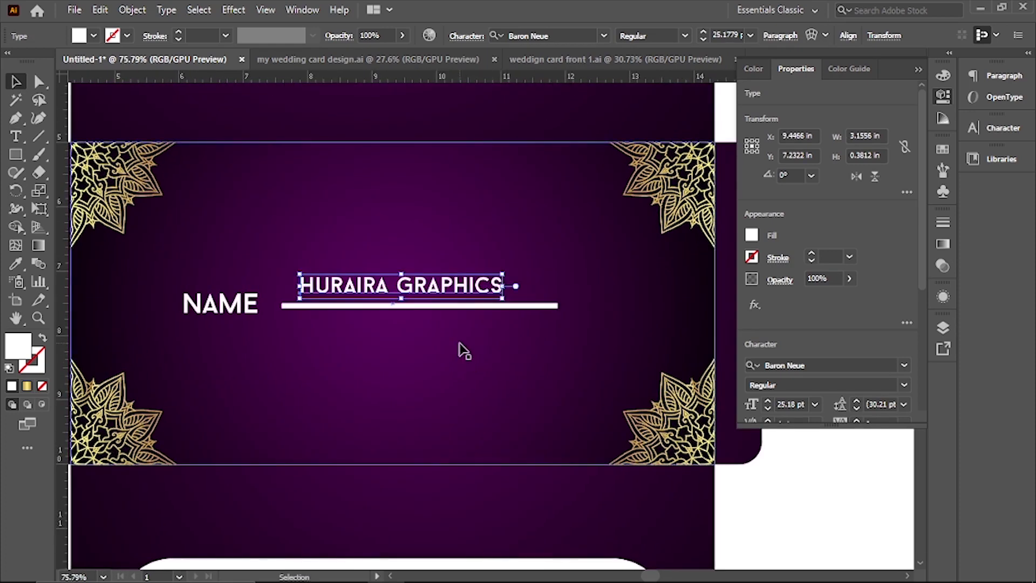
pyautogui.press('i')
pyautogui.click(244, 296)
pyautogui.press('v')
pyautogui.click(307, 335)
# Nudge the white underline slightly lower with the arrow keys
pyautogui.scroll(1, 384, 346)
pyautogui.scroll(4, 384, 346)
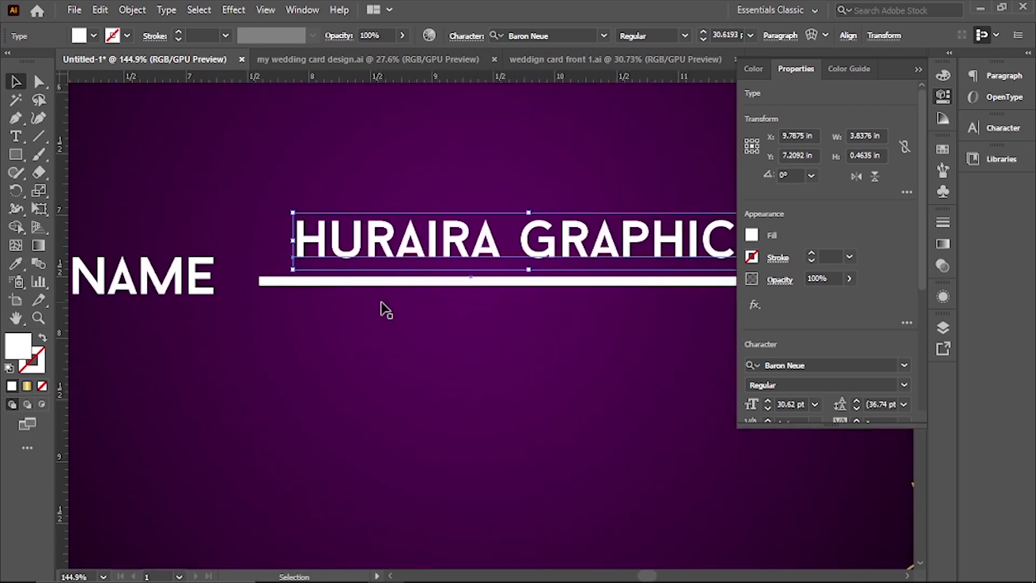
pyautogui.click(400, 281)
pyautogui.hotkey('shift', 'Down')
pyautogui.press('Up')
pyautogui.press('Up')
pyautogui.press('Up')
pyautogui.press('Up')
pyautogui.press('Up')
pyautogui.scroll(-1, 398, 287)
pyautogui.scroll(-1, 347, 298)
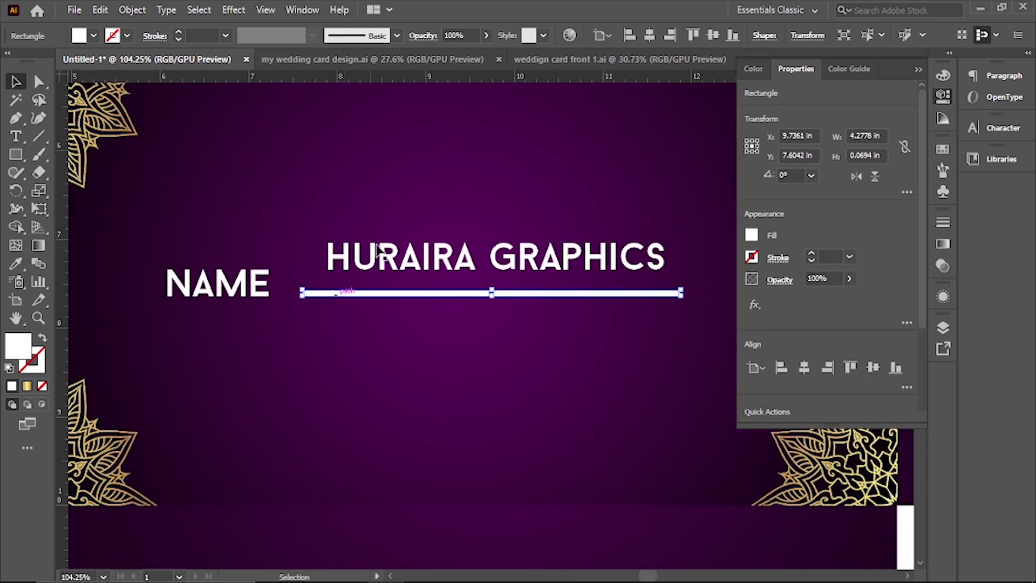
# Nudge HURAIRA GRAPHICS down to sit just above the underline
pyautogui.click(384, 243)
pyautogui.hotkey('shift', 'Down')
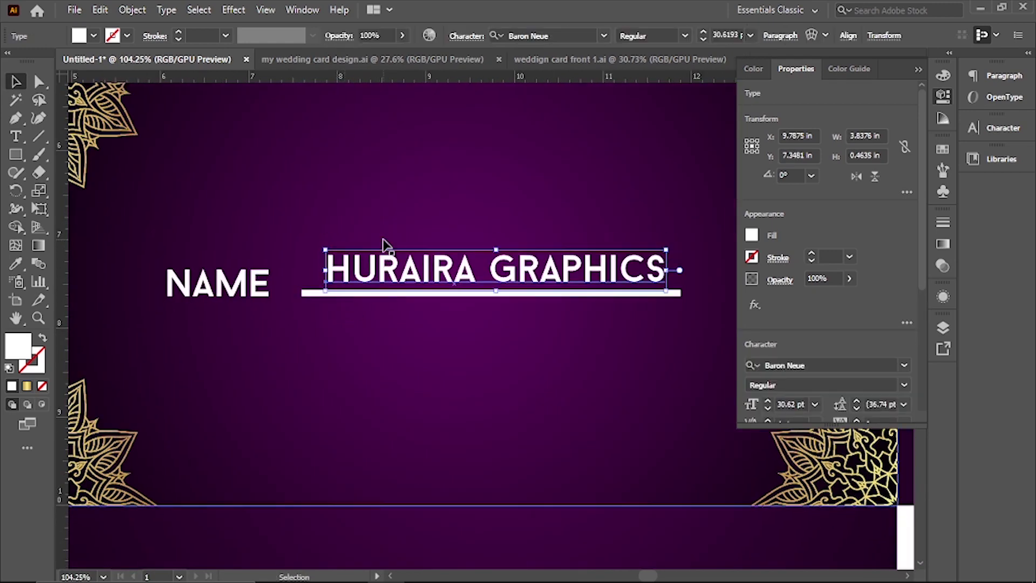
pyautogui.scroll(-2, 255, 277)
pyautogui.scroll(-1, 173, 261)
pyautogui.scroll(-1, 224, 313)
pyautogui.scroll(-1, 407, 308)
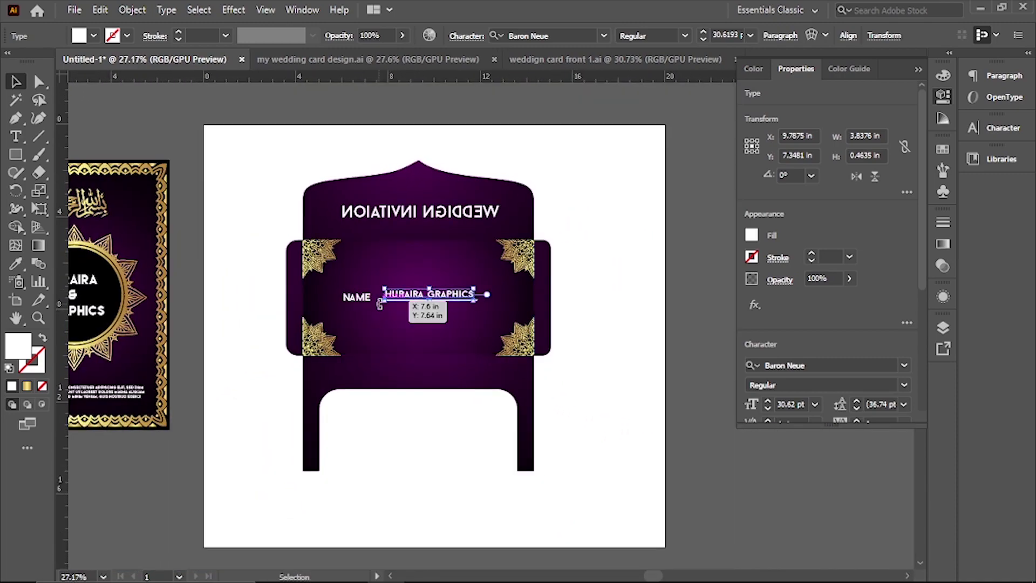
pyautogui.click(592, 234)
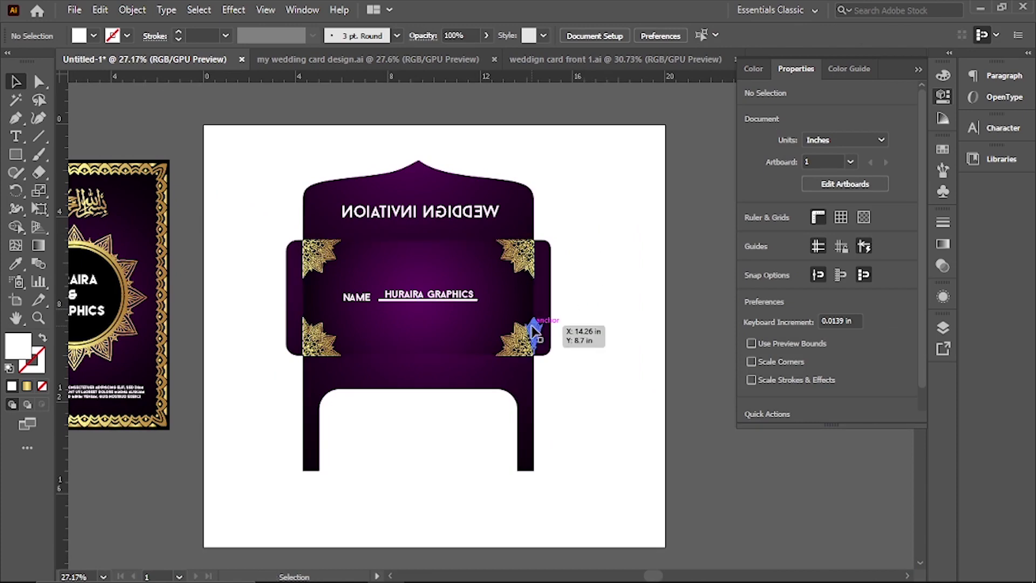
# Shift the envelope right and move the wedding card beside it on the artboard
pyautogui.scroll(-1, 579, 328)
pyautogui.moveTo(349, 204); pyautogui.dragTo(576, 434)
pyautogui.moveTo(506, 329); pyautogui.dragTo(564, 336)
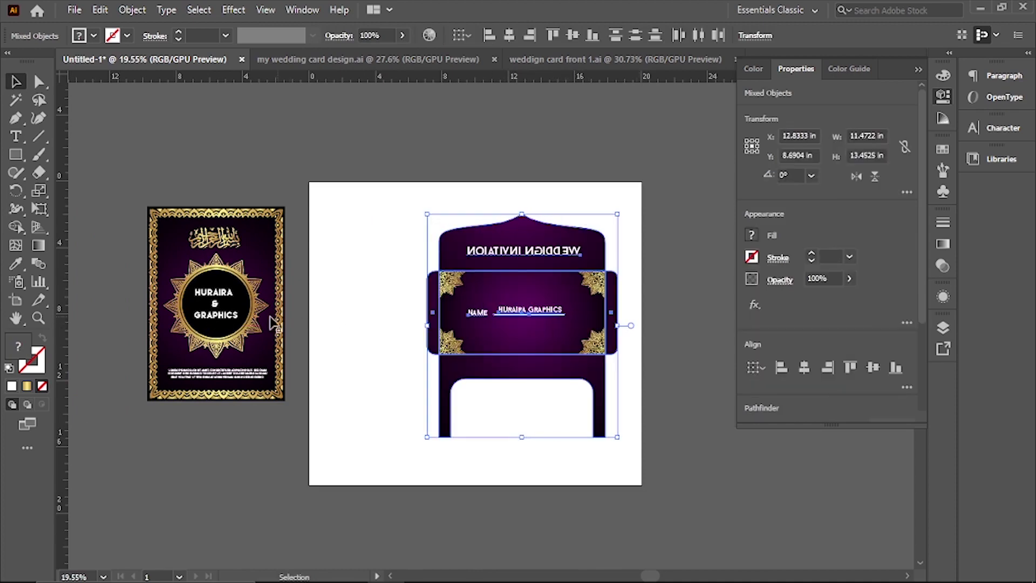
pyautogui.moveTo(156, 177); pyautogui.dragTo(278, 411)
pyautogui.moveTo(224, 324); pyautogui.dragTo(359, 348)
pyautogui.click(285, 439)
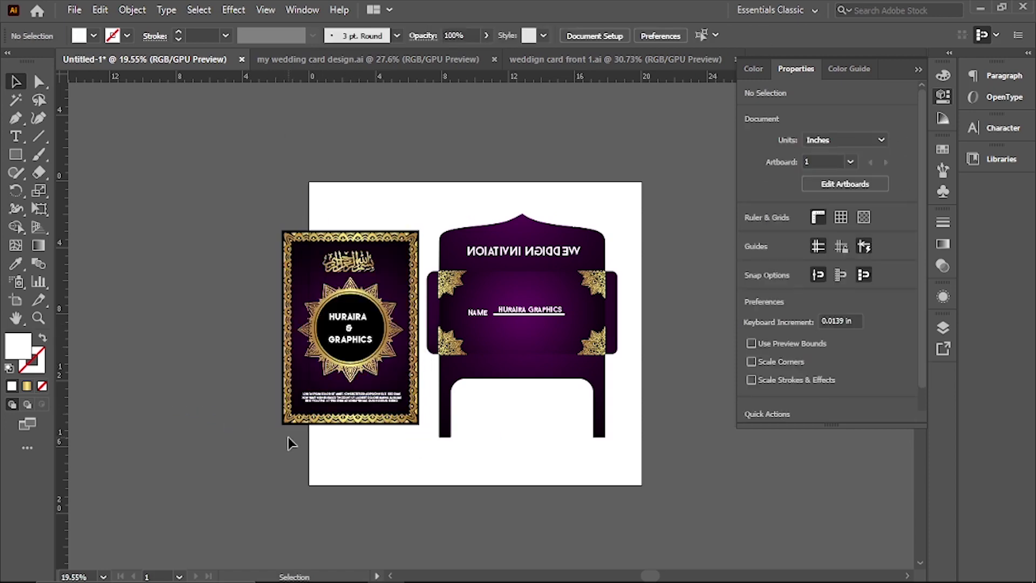
# Extend the artboard's left edge to include the card
pyautogui.click(14, 298)
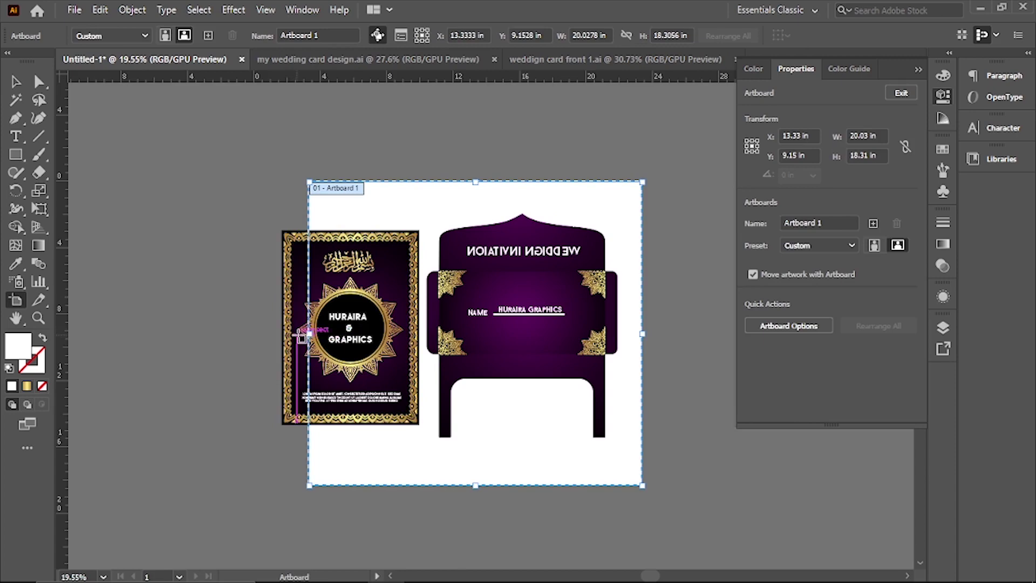
pyautogui.moveTo(309, 334); pyautogui.dragTo(247, 330)
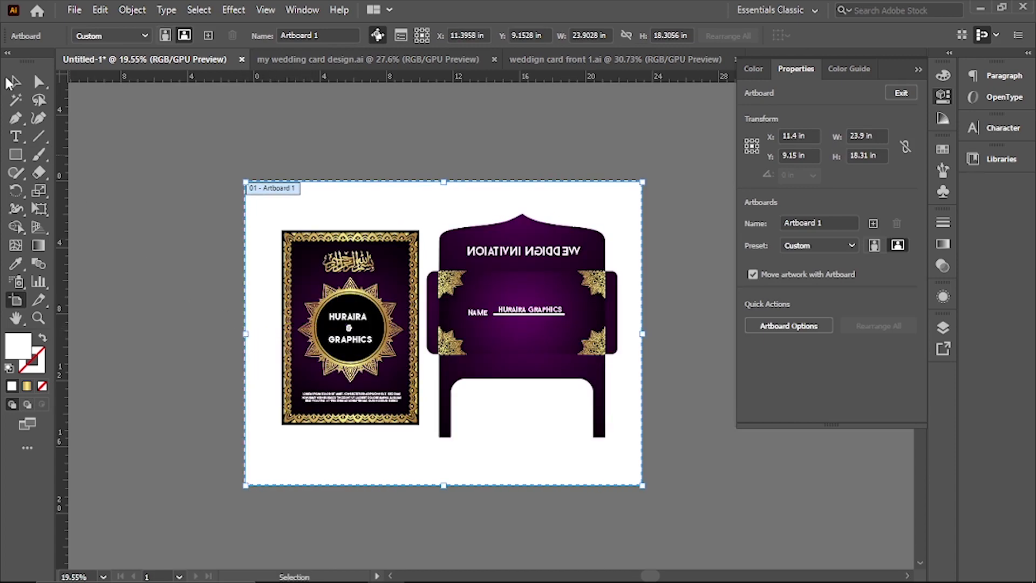
pyautogui.click(9, 82)
pyautogui.scroll(1, 429, 420)
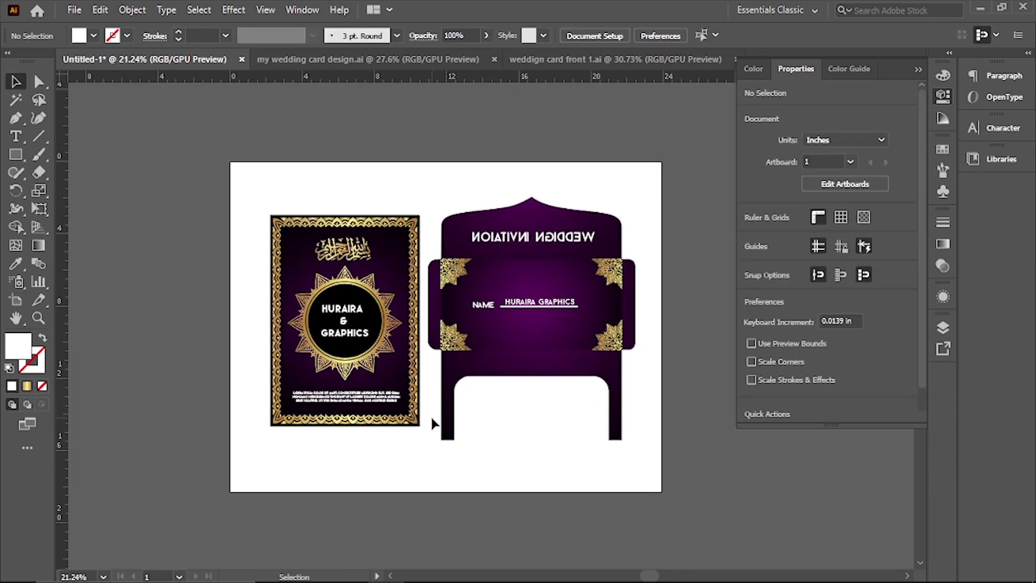
pyautogui.scroll(4, 432, 424)
# Hide the toolbar, control bar and panels with Tab to show only the artwork
pyautogui.press('Tab')
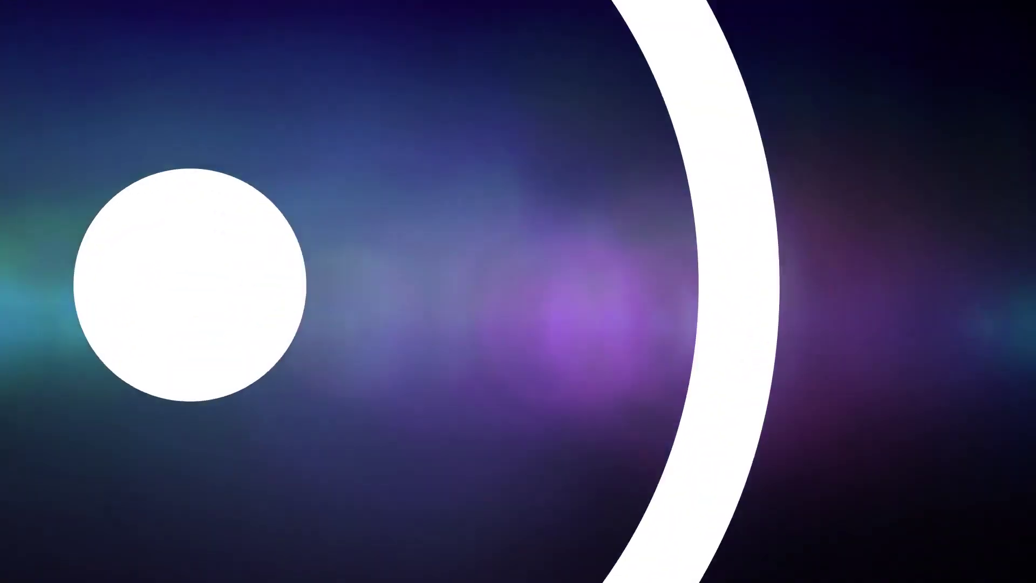